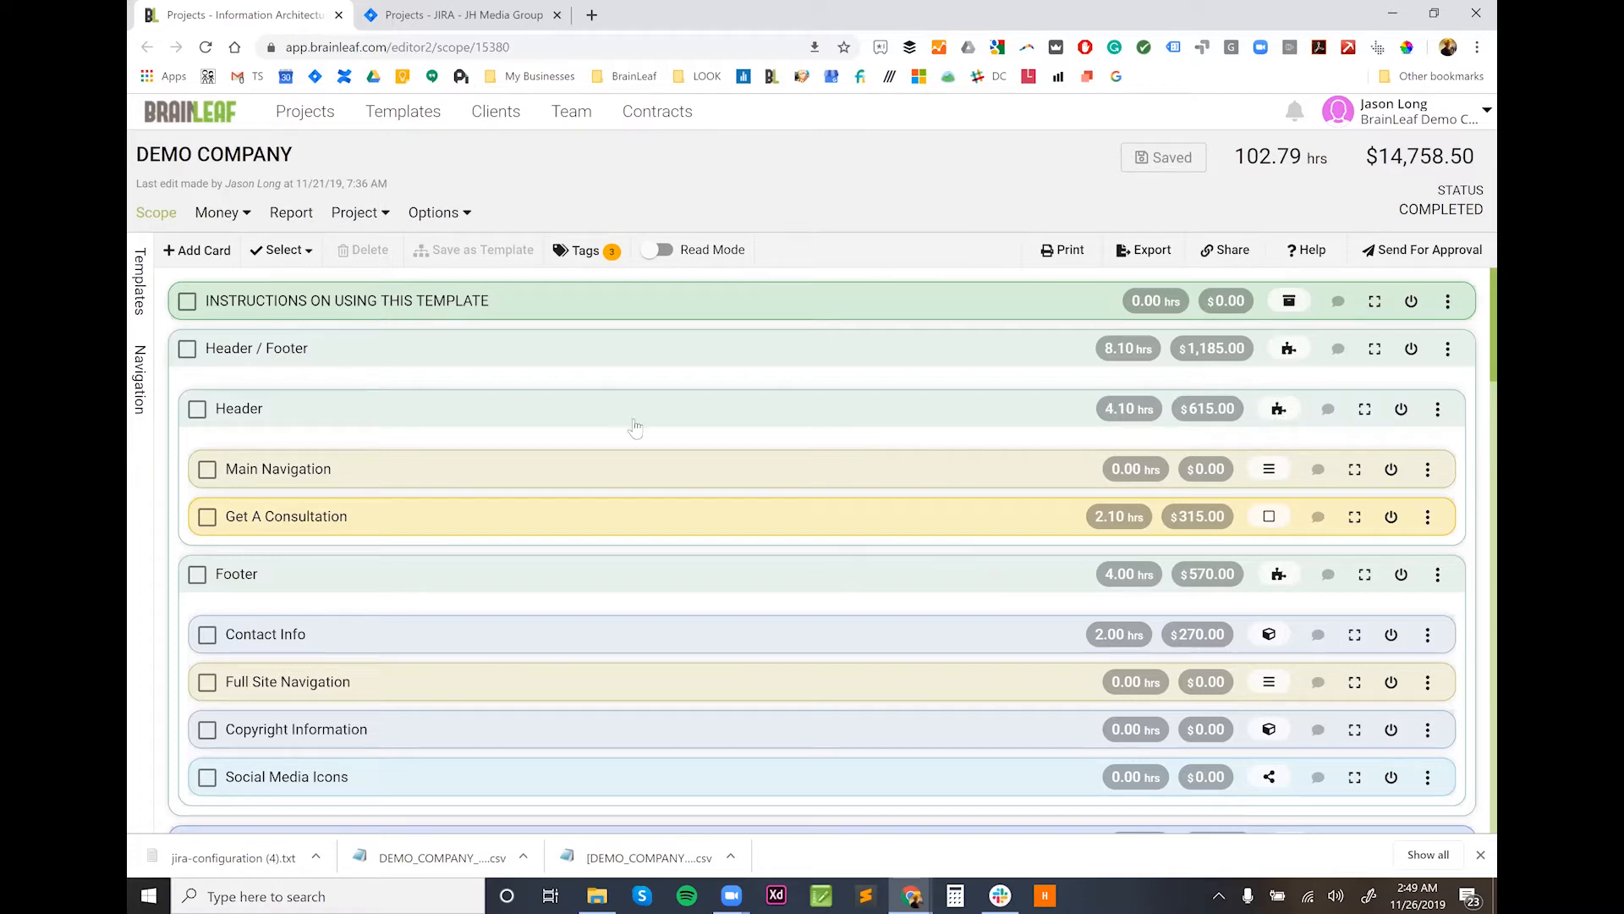
Step: Expand the Main Navigation card in the scope to view its details
{"action": "left_click", "coordinate": [370, 471]}
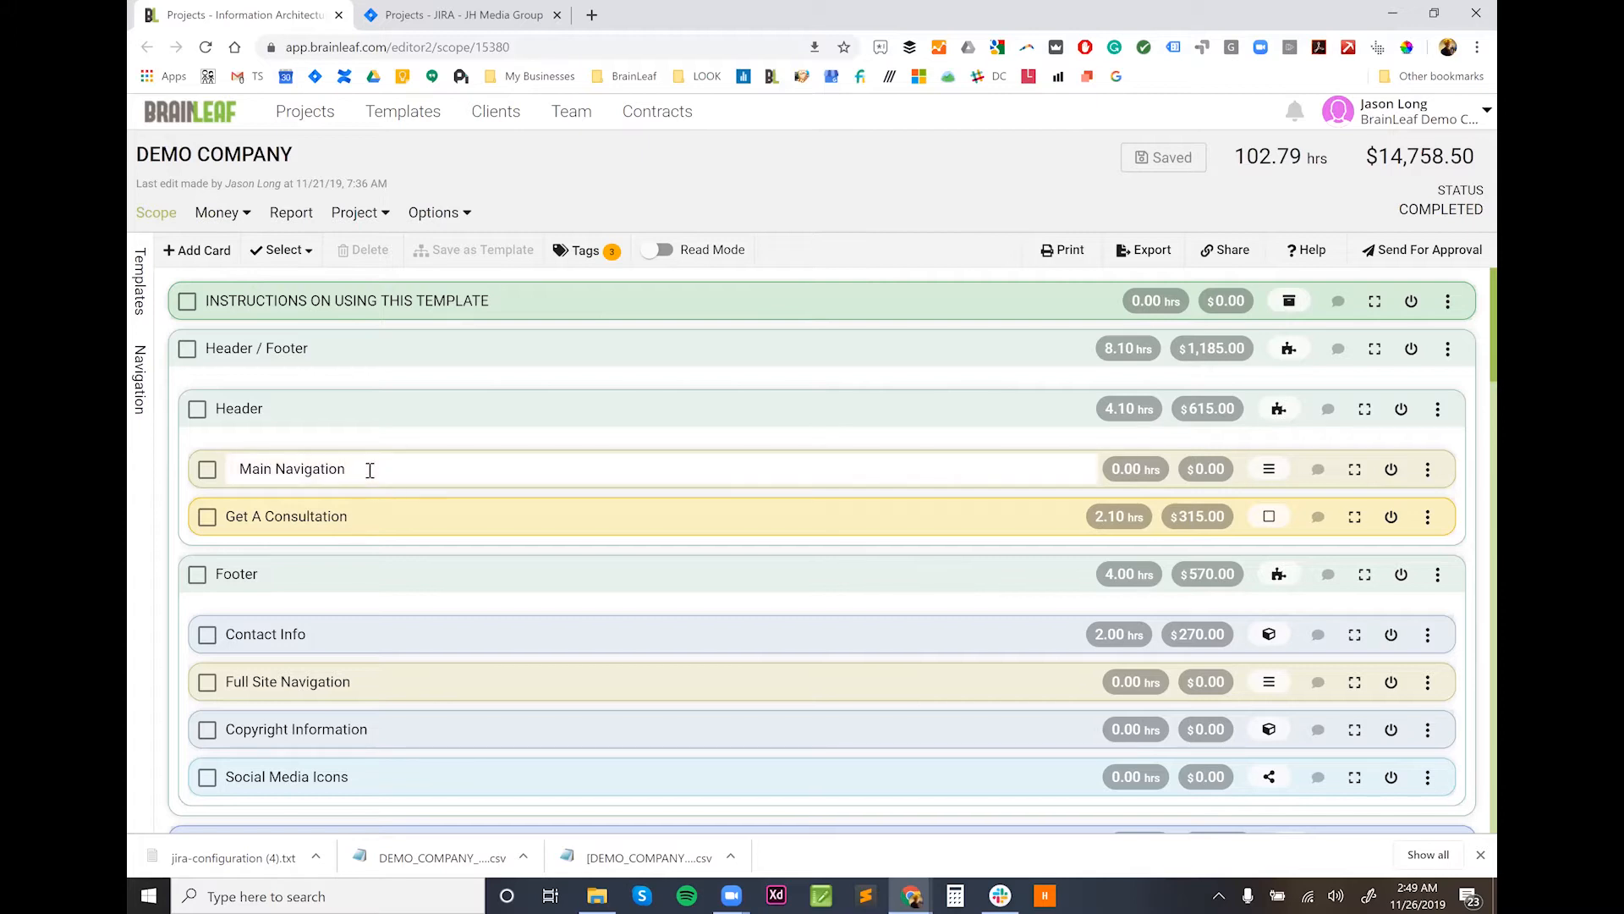
{"action": "left_click", "coordinate": [373, 456]}
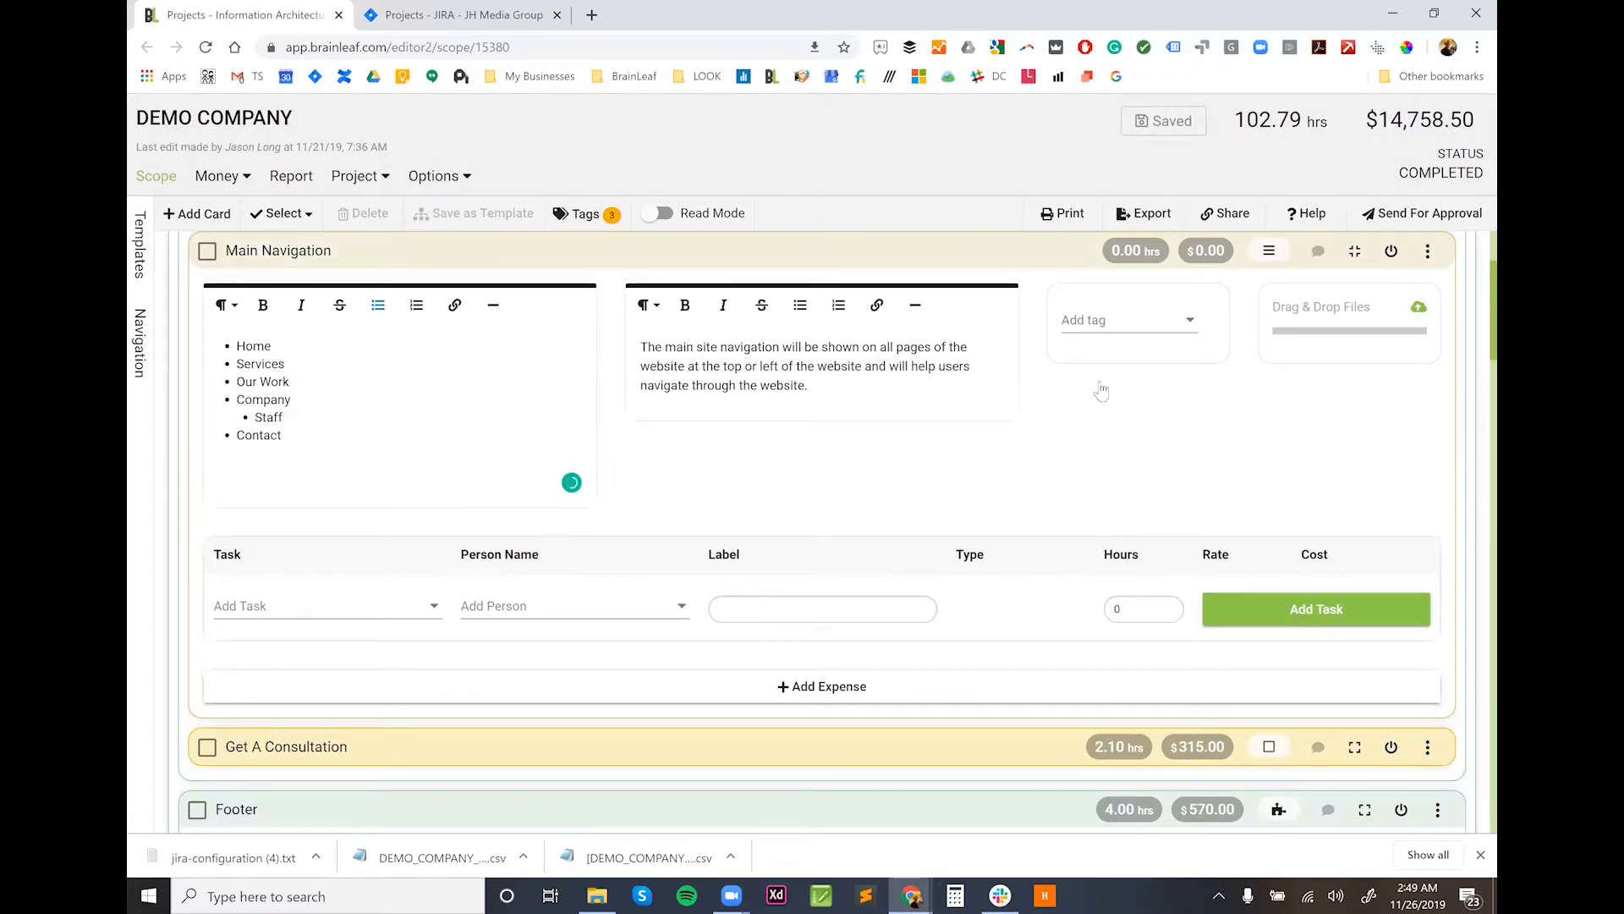
Step: Open the project's Jira export options and expand the Header / Footer epic to review the included cards and tasks
{"action": "left_click", "coordinate": [1149, 212]}
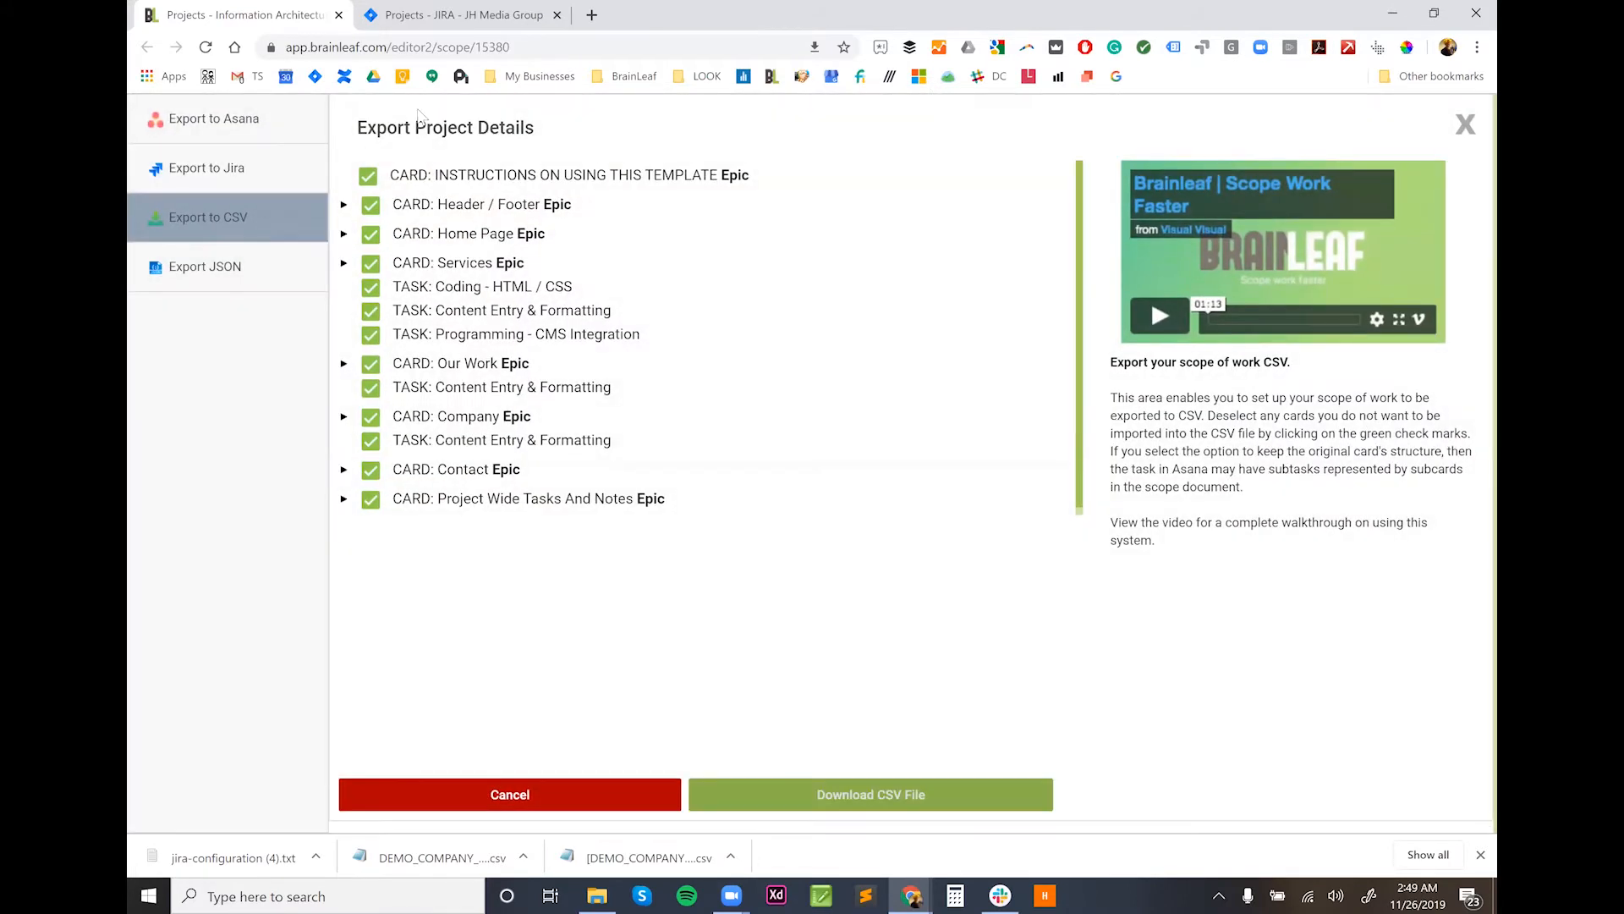
{"action": "left_click", "coordinate": [188, 165]}
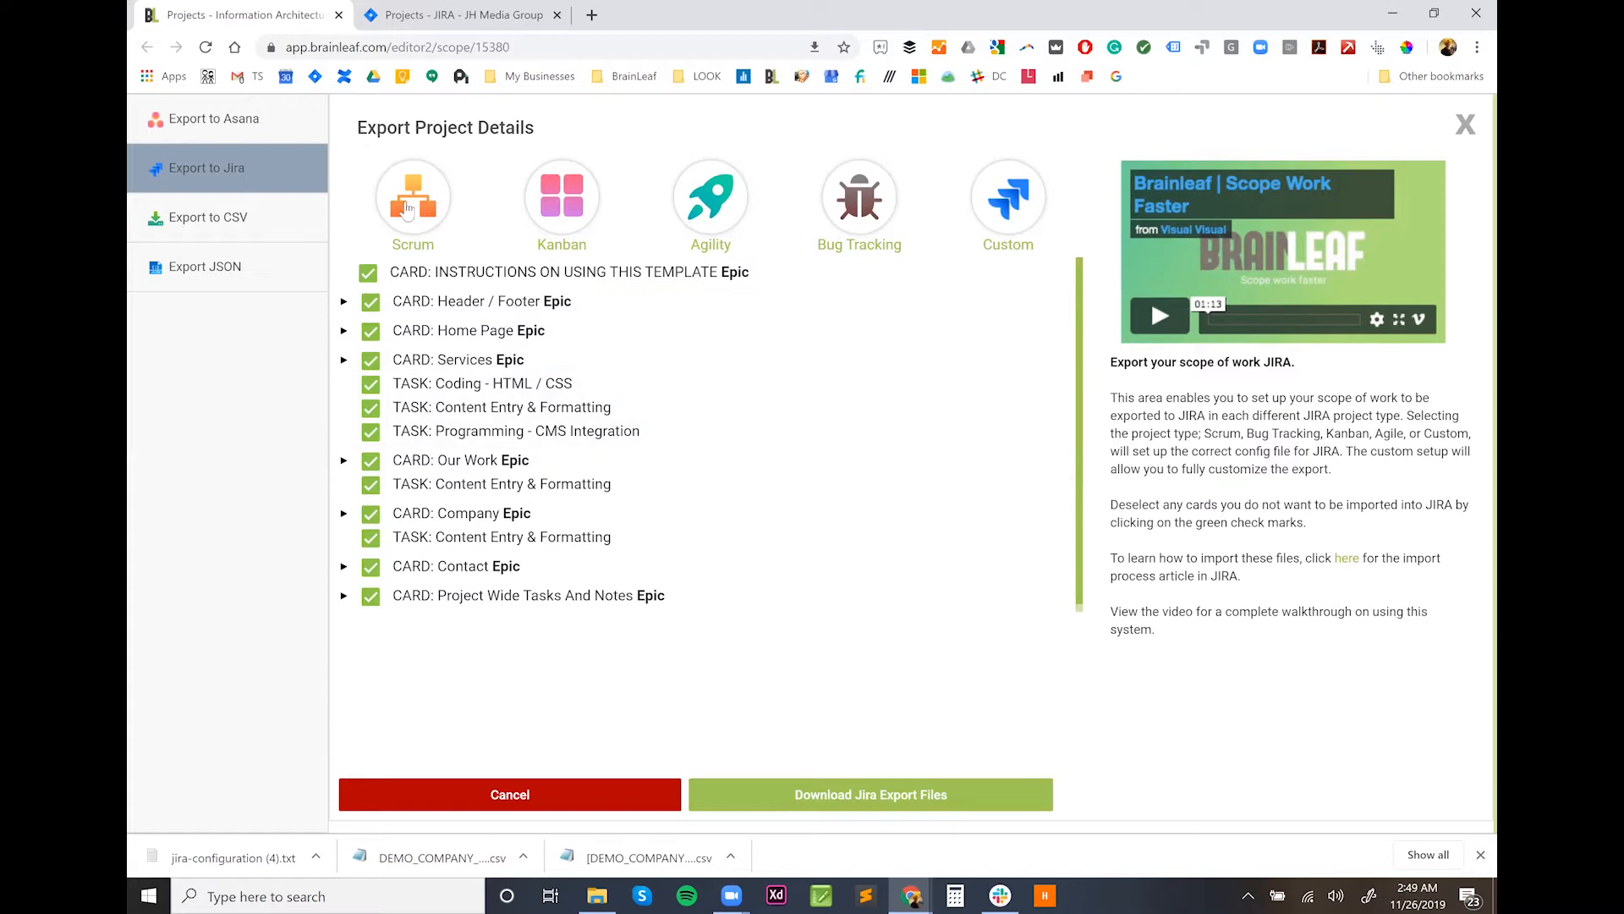
{"action": "left_click", "coordinate": [414, 302]}
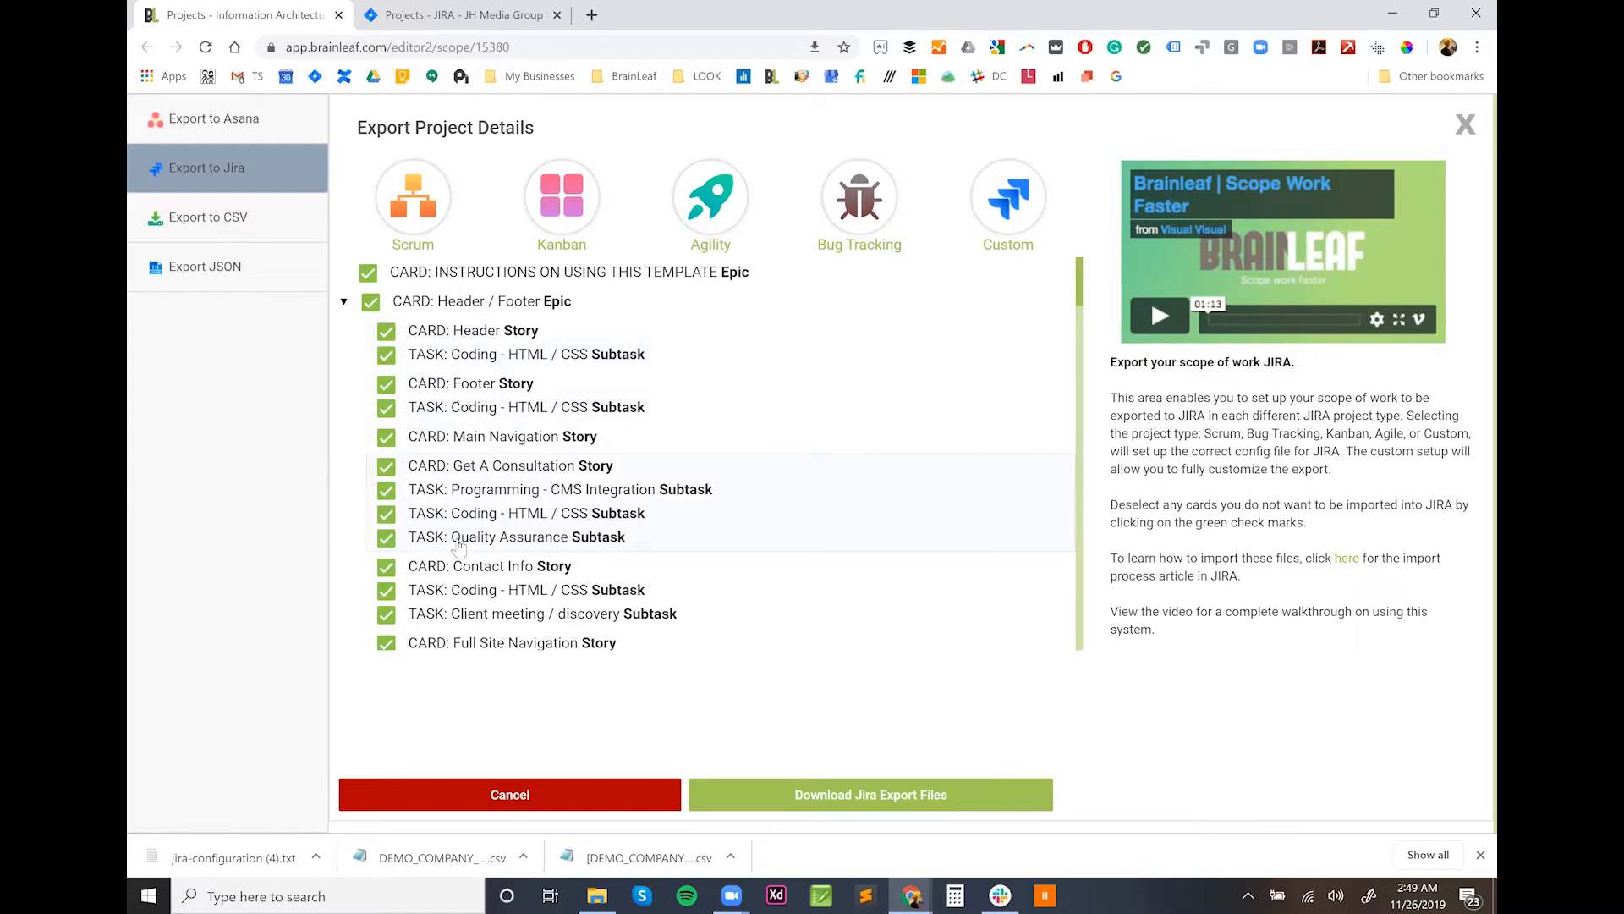
{"action": "scroll", "coordinate": [471, 552], "scroll_direction": "down", "scroll_amount": 6}
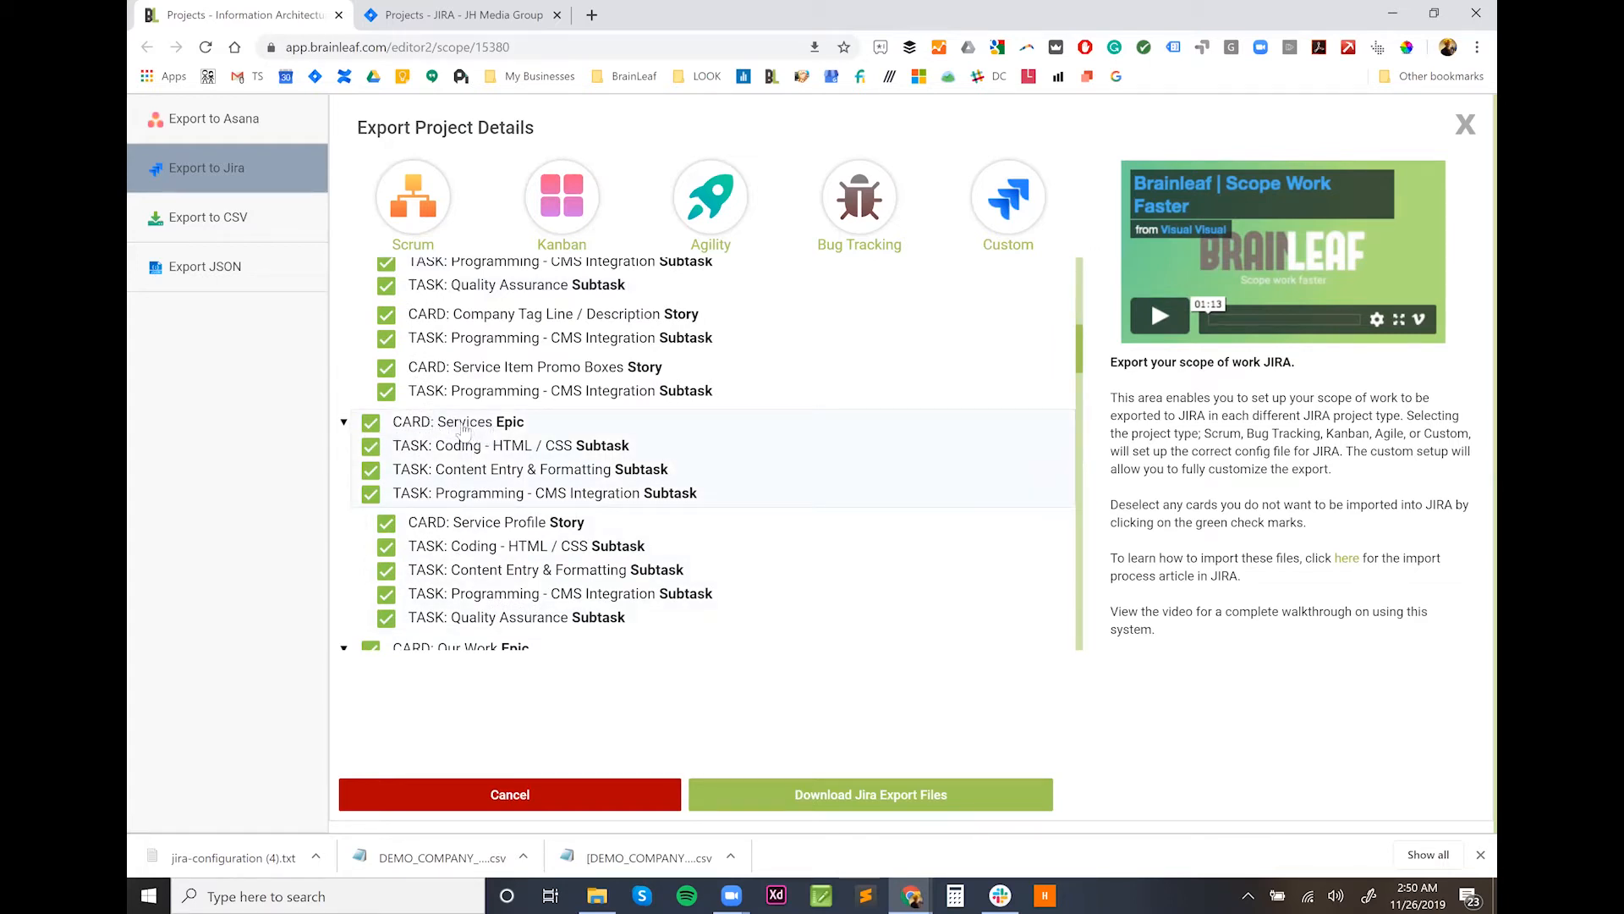
Step: Toggle the Services epic off and on again, keeping it included, and download the Jira export files
{"action": "left_click", "coordinate": [369, 425]}
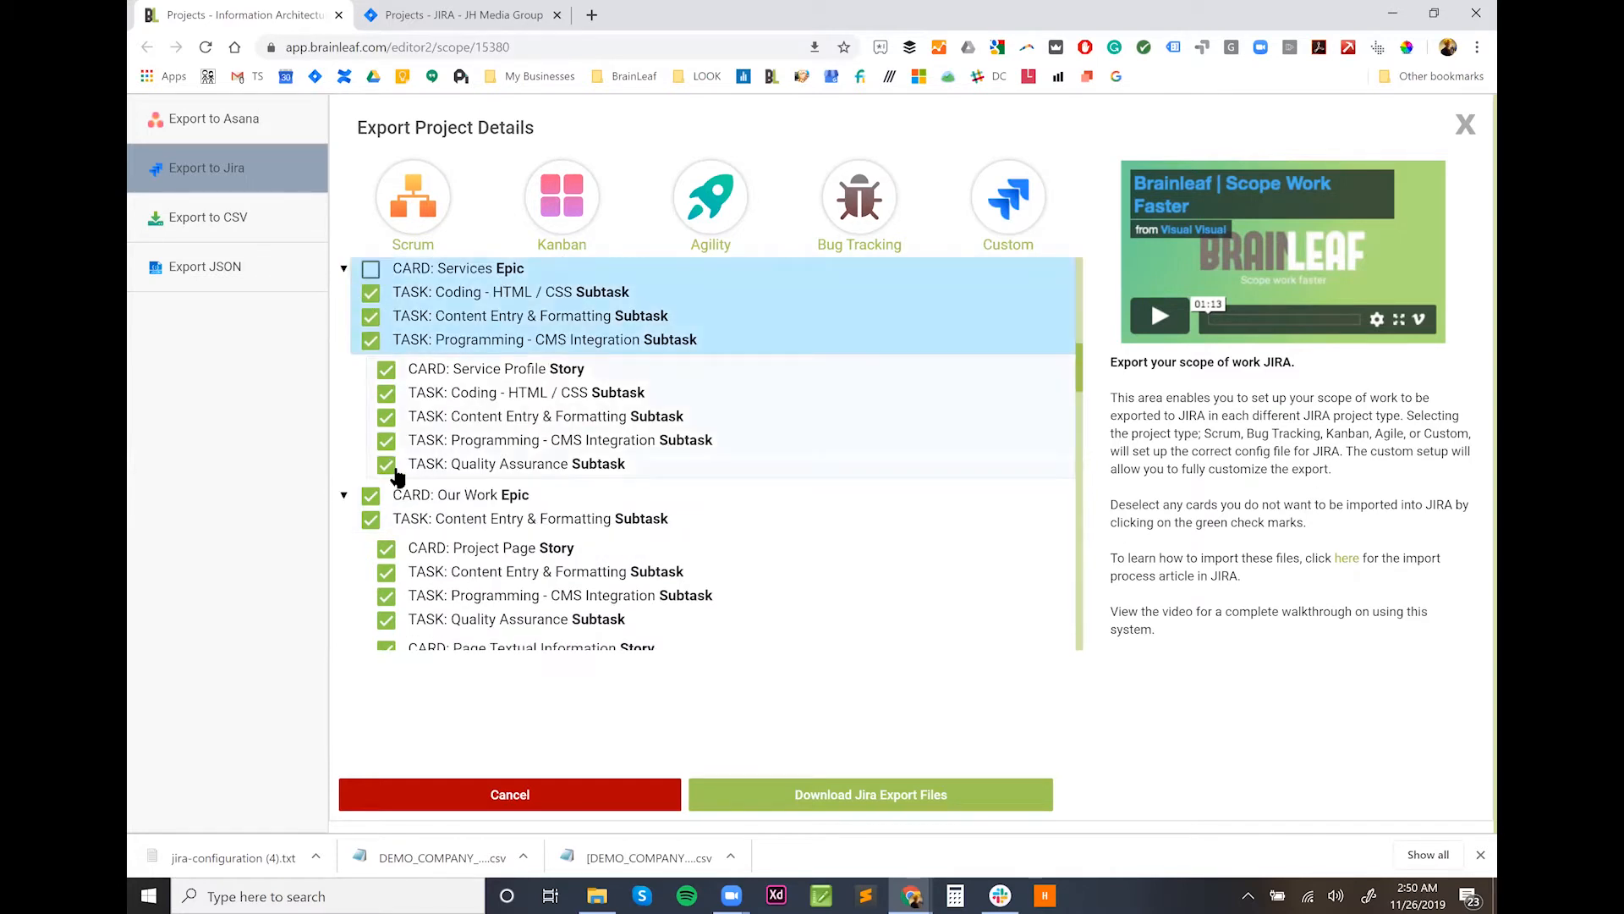
{"action": "left_click", "coordinate": [370, 271]}
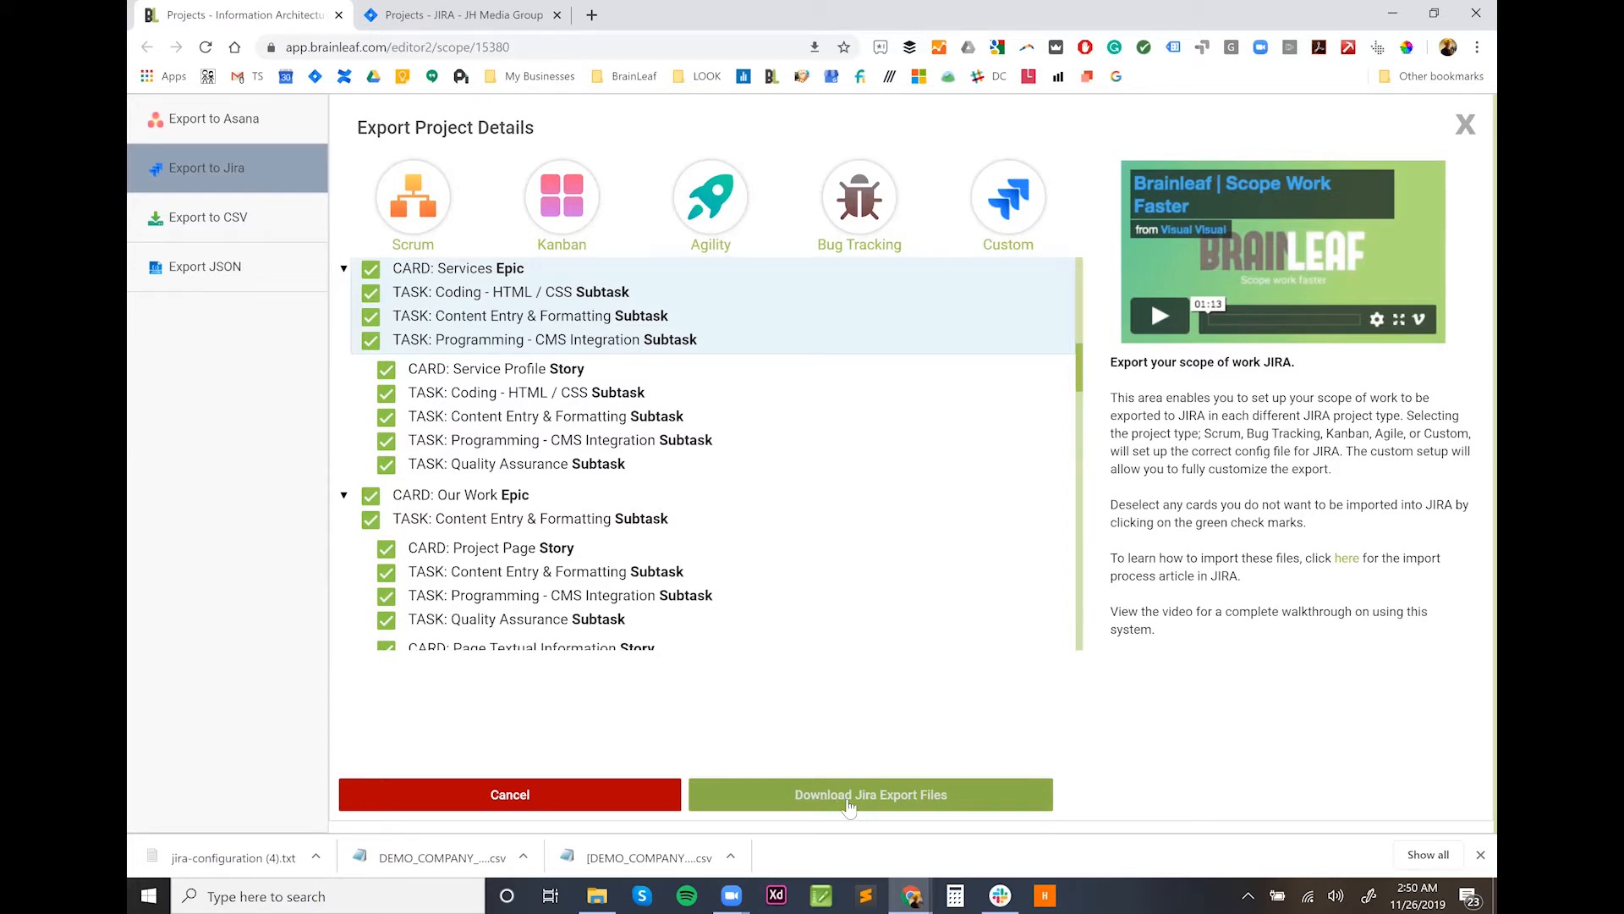
{"action": "left_click", "coordinate": [848, 795]}
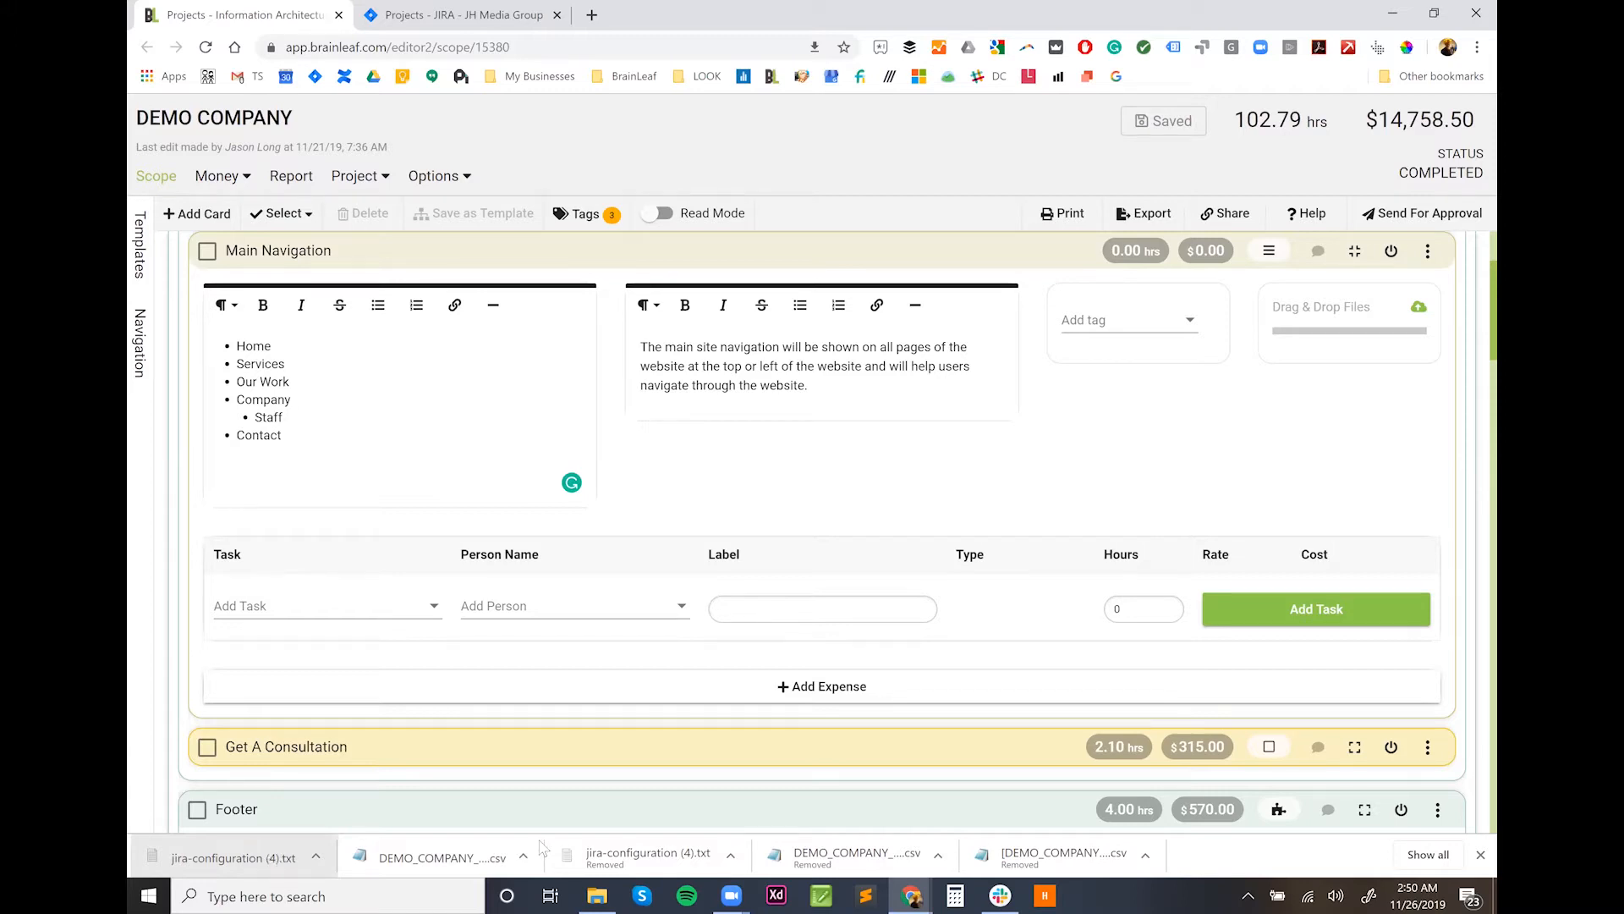
Step: Switch to Jira and start a CSV import through External System Import in the system settings
{"action": "left_click", "coordinate": [387, 9]}
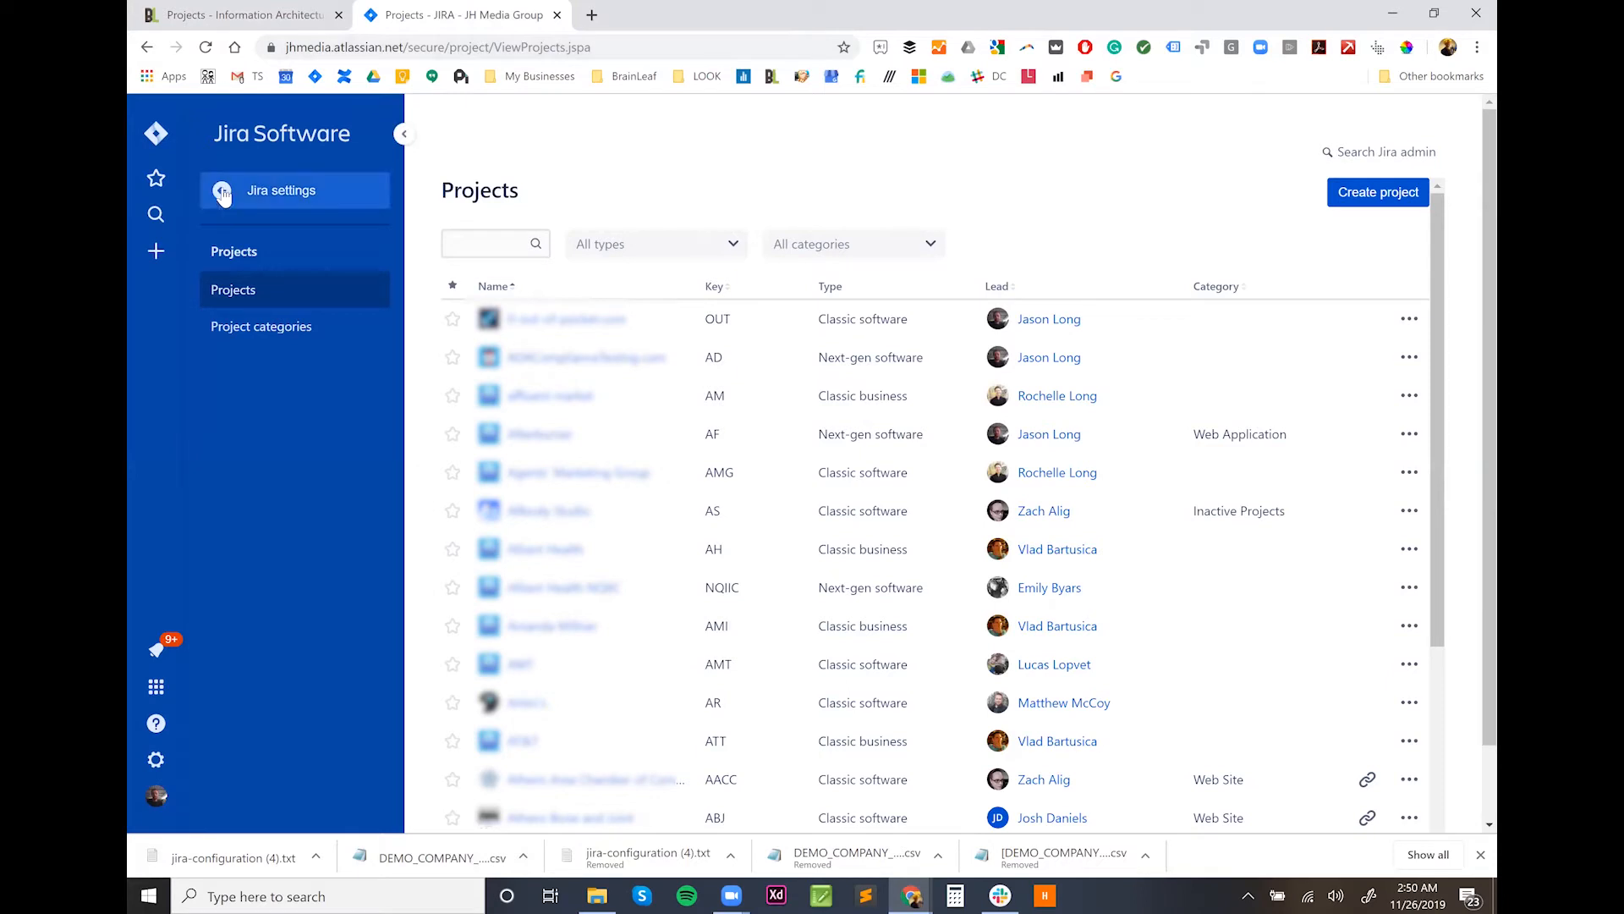
{"action": "left_click", "coordinate": [254, 191]}
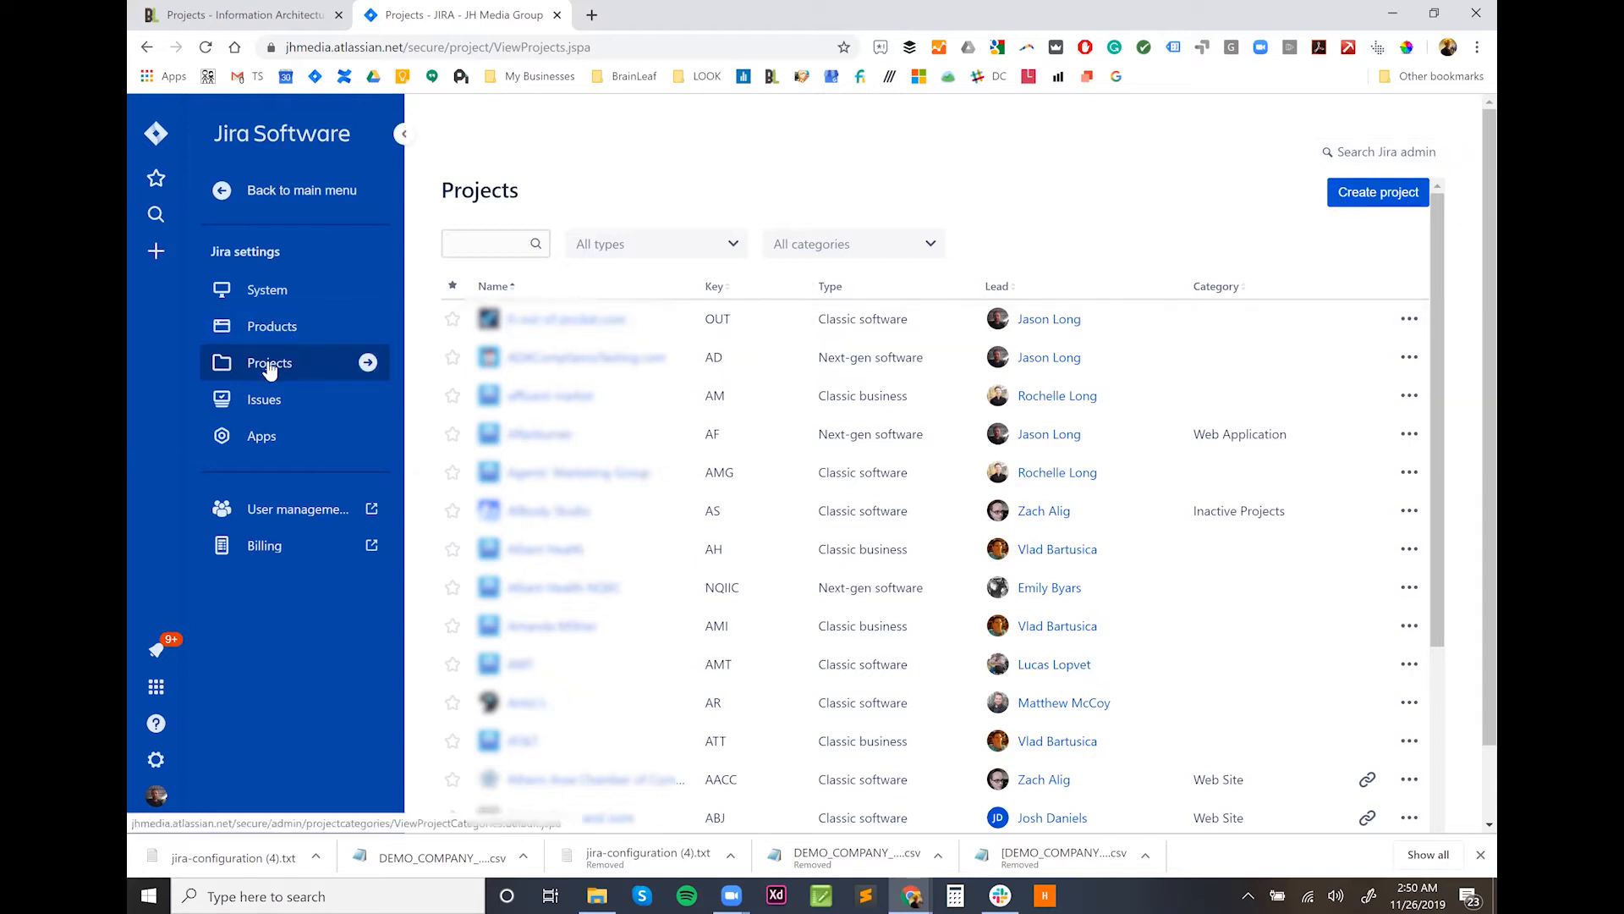
{"action": "left_click", "coordinate": [267, 289]}
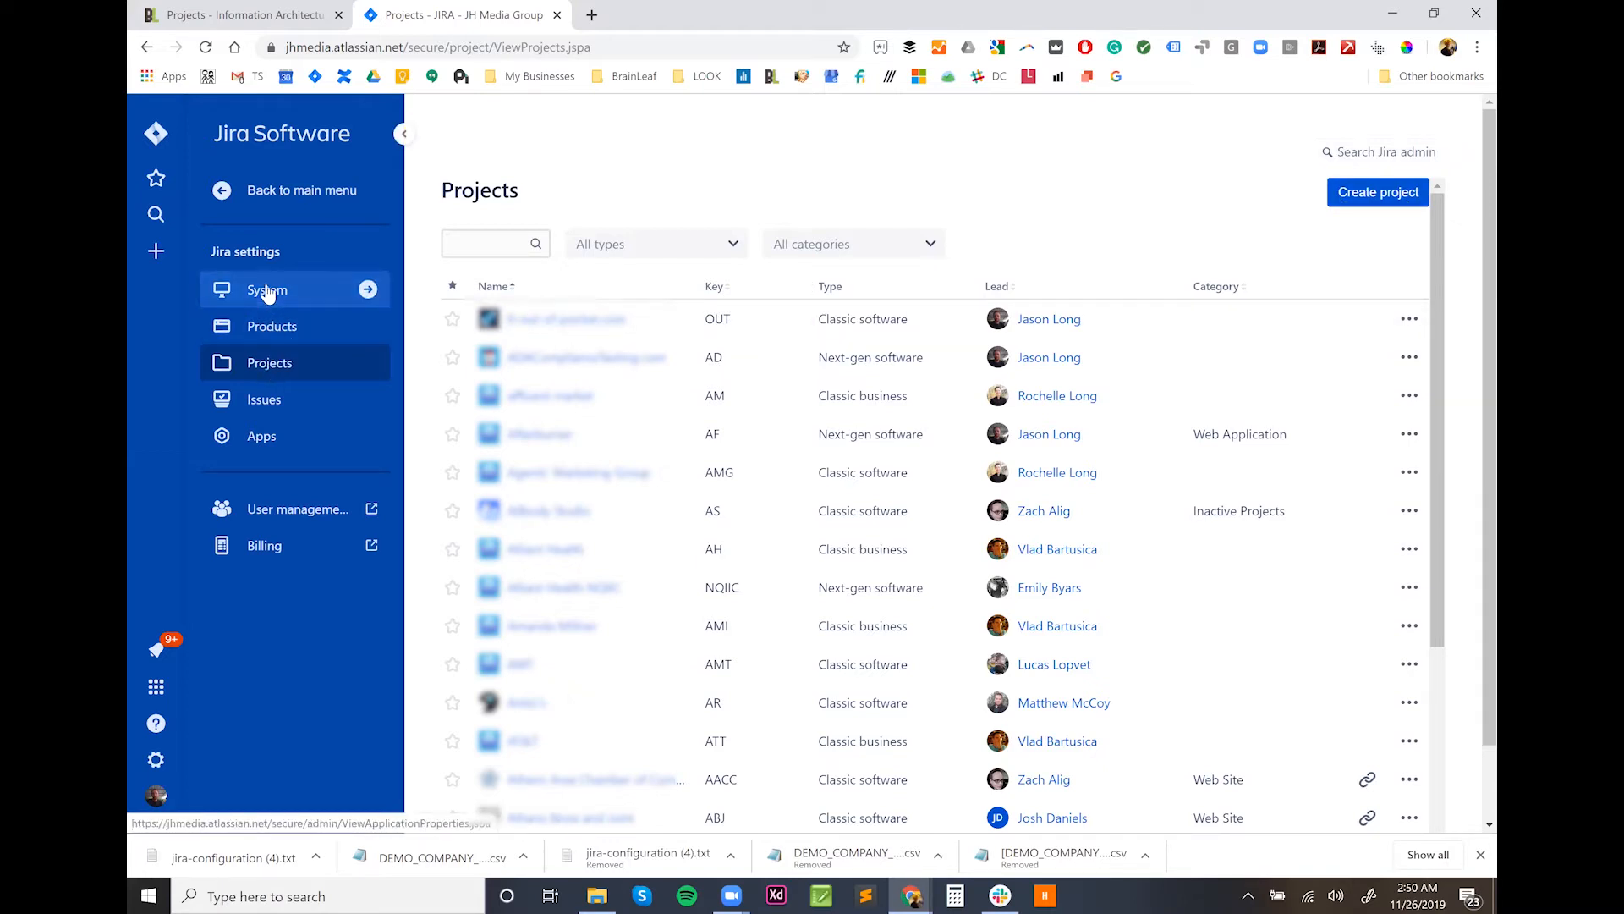
{"action": "scroll", "coordinate": [313, 717], "scroll_direction": "down", "scroll_amount": 2}
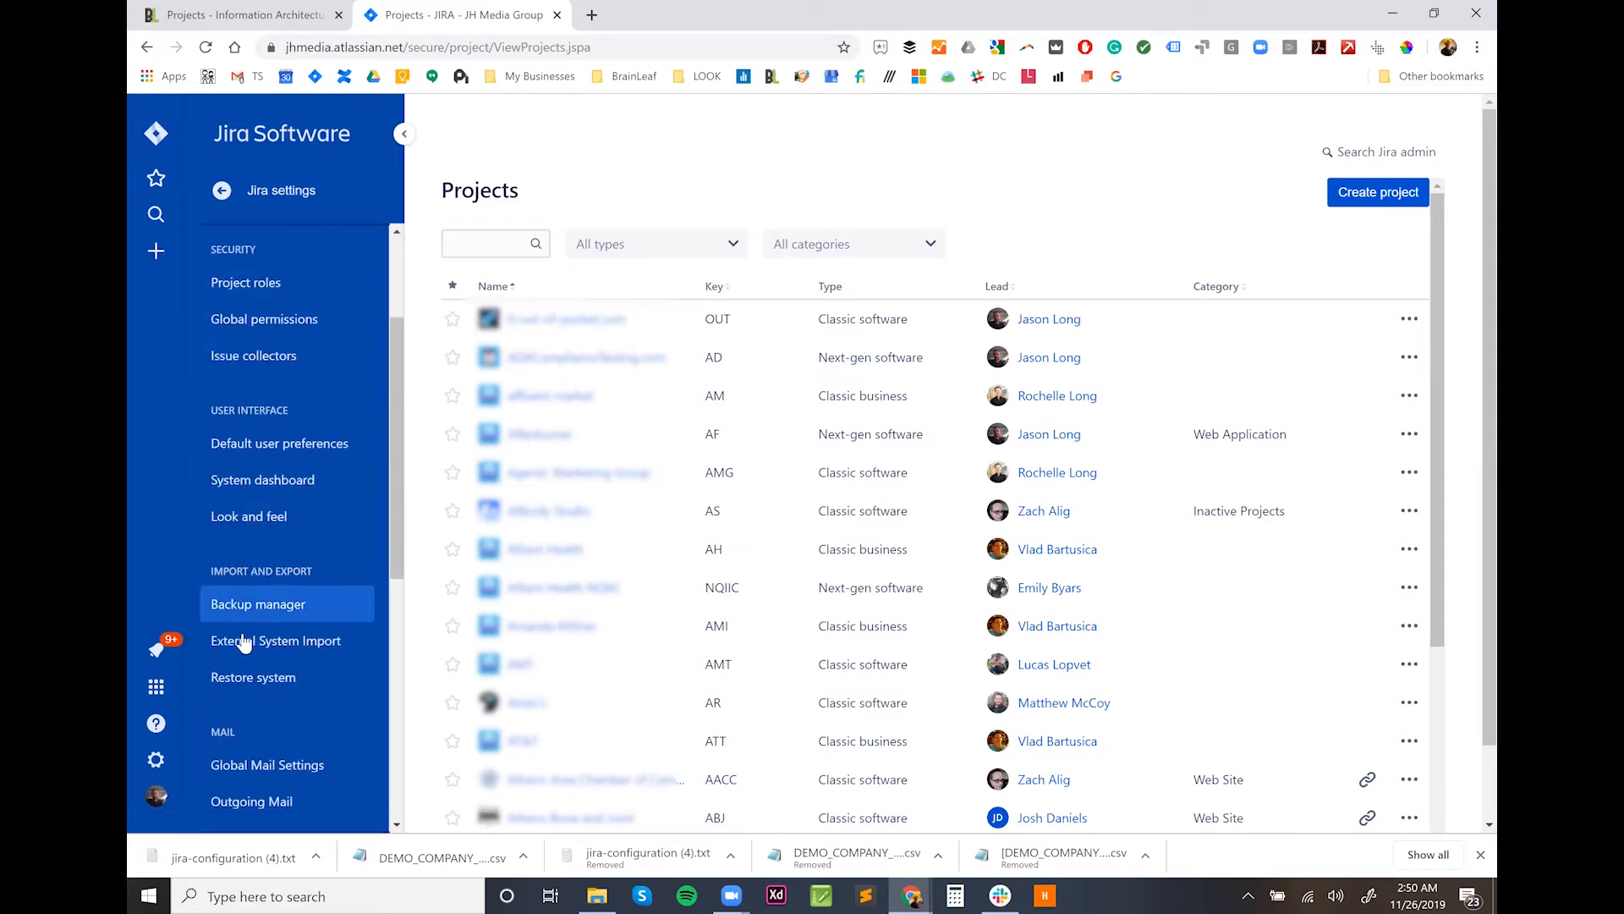
{"action": "left_click", "coordinate": [326, 644]}
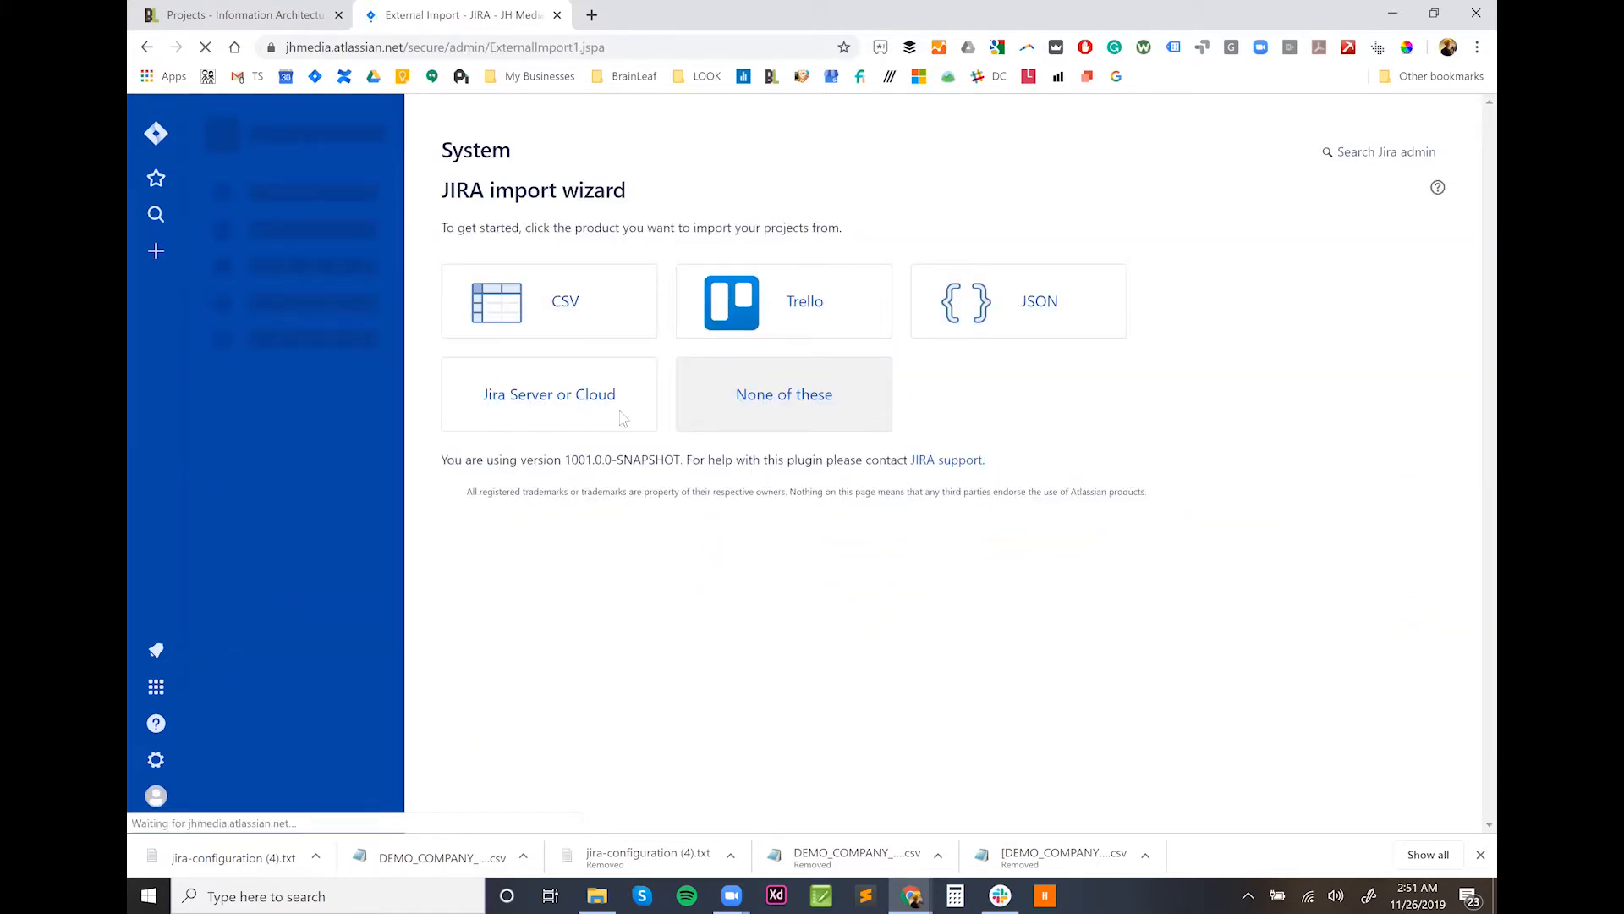
{"action": "left_click", "coordinate": [541, 324]}
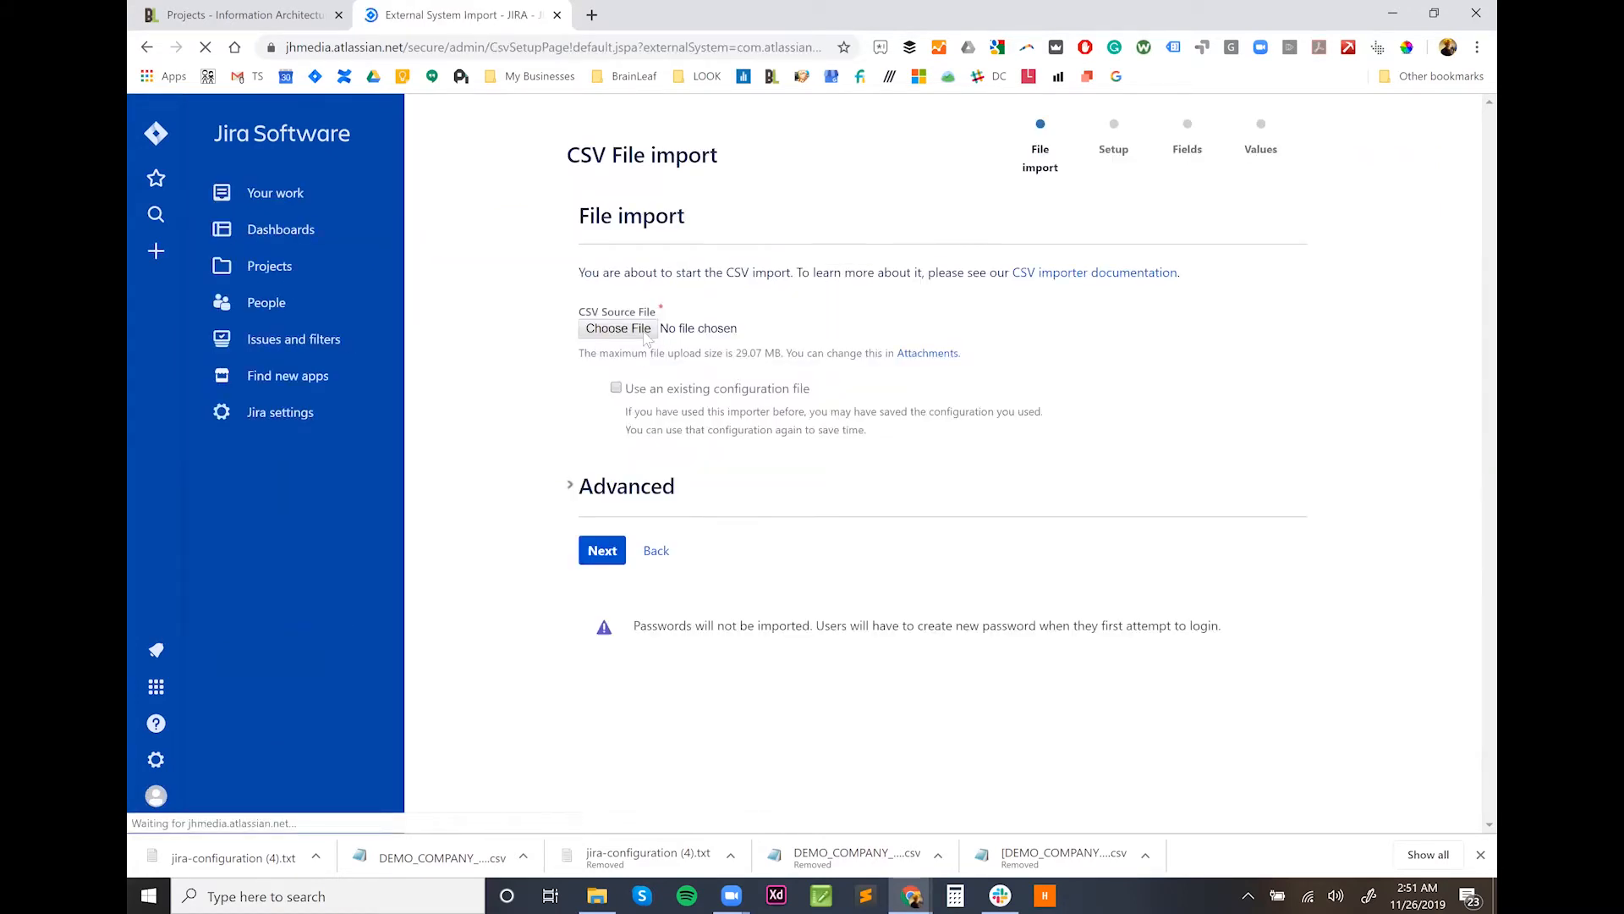
Step: Choose DEMO_COMPANY_-jira-export[scrum].csv from Downloads as the CSV source file
{"action": "left_click", "coordinate": [648, 335]}
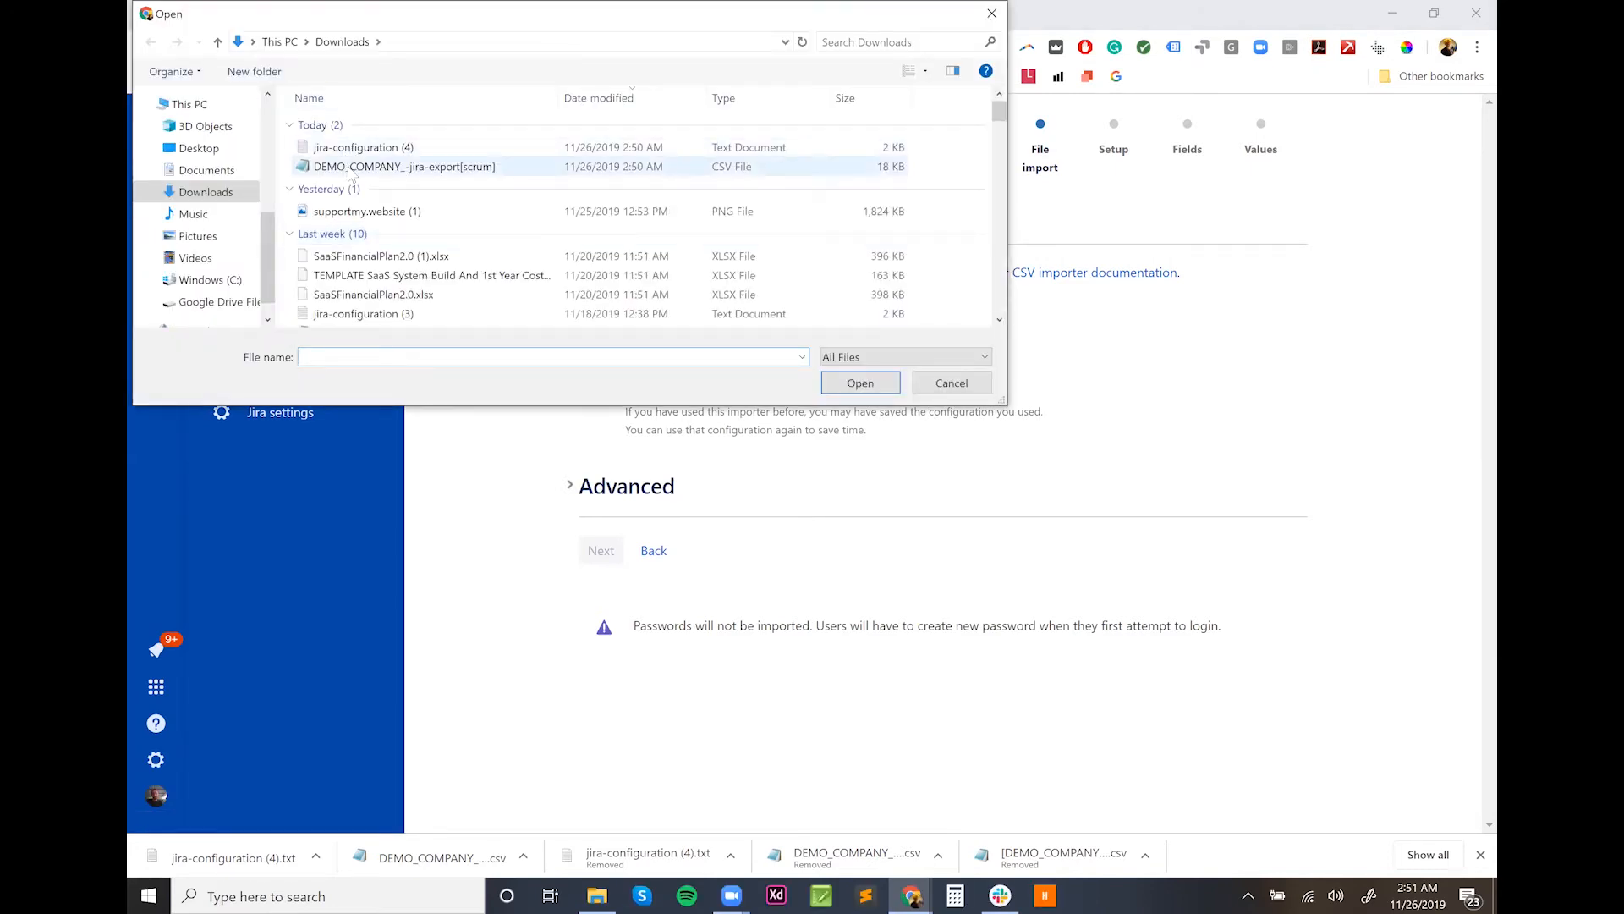
{"action": "left_click", "coordinate": [350, 169]}
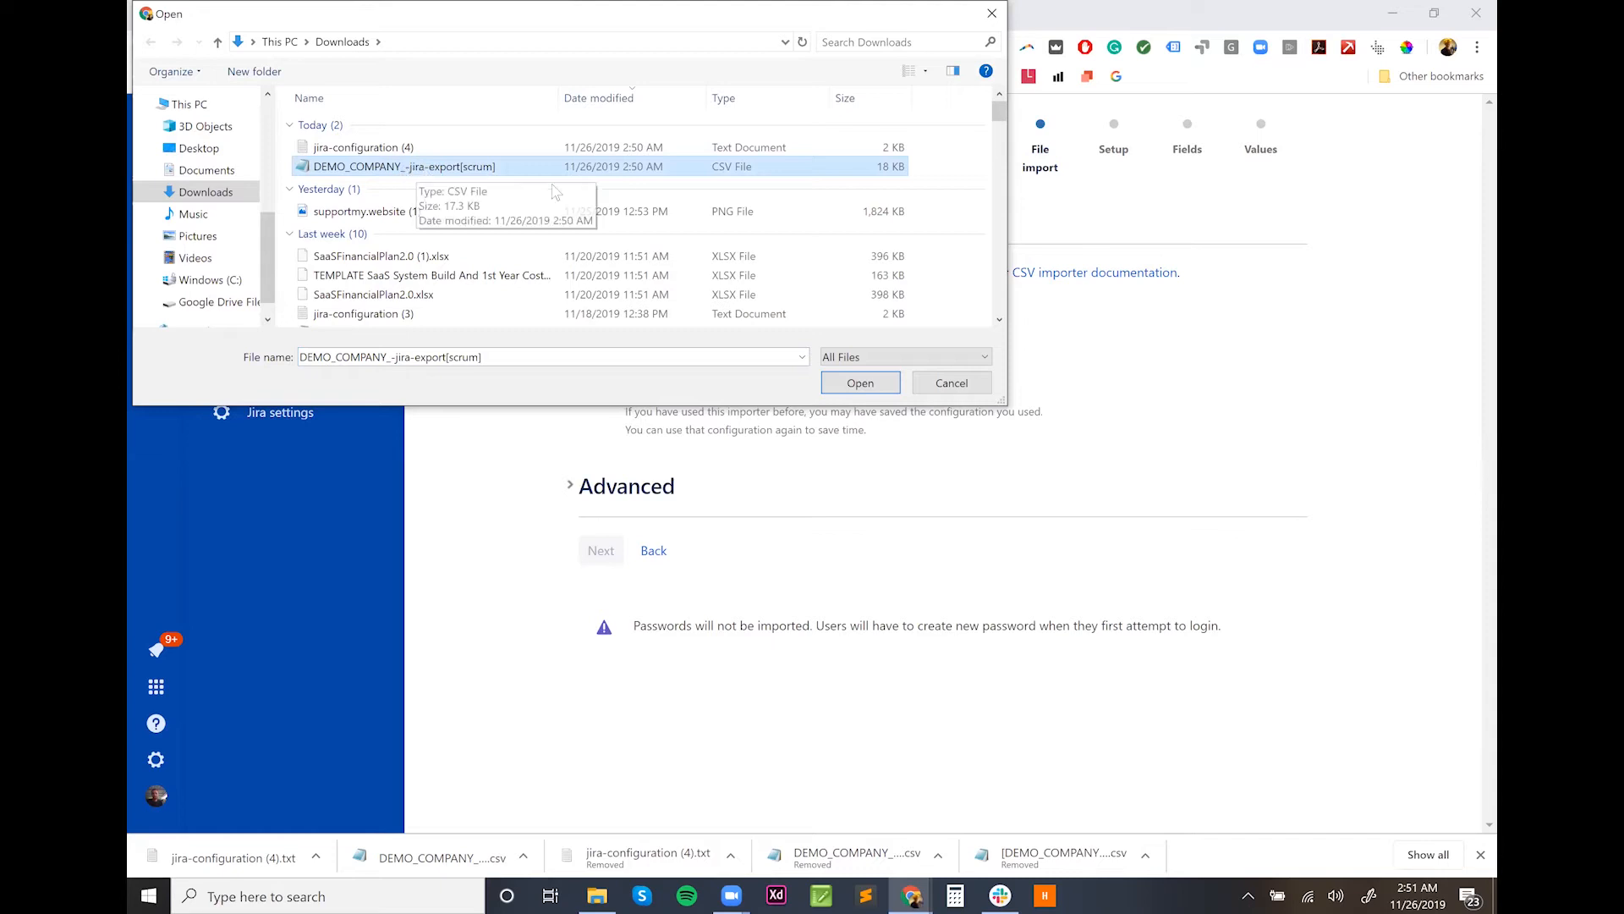
{"action": "left_click", "coordinate": [860, 383]}
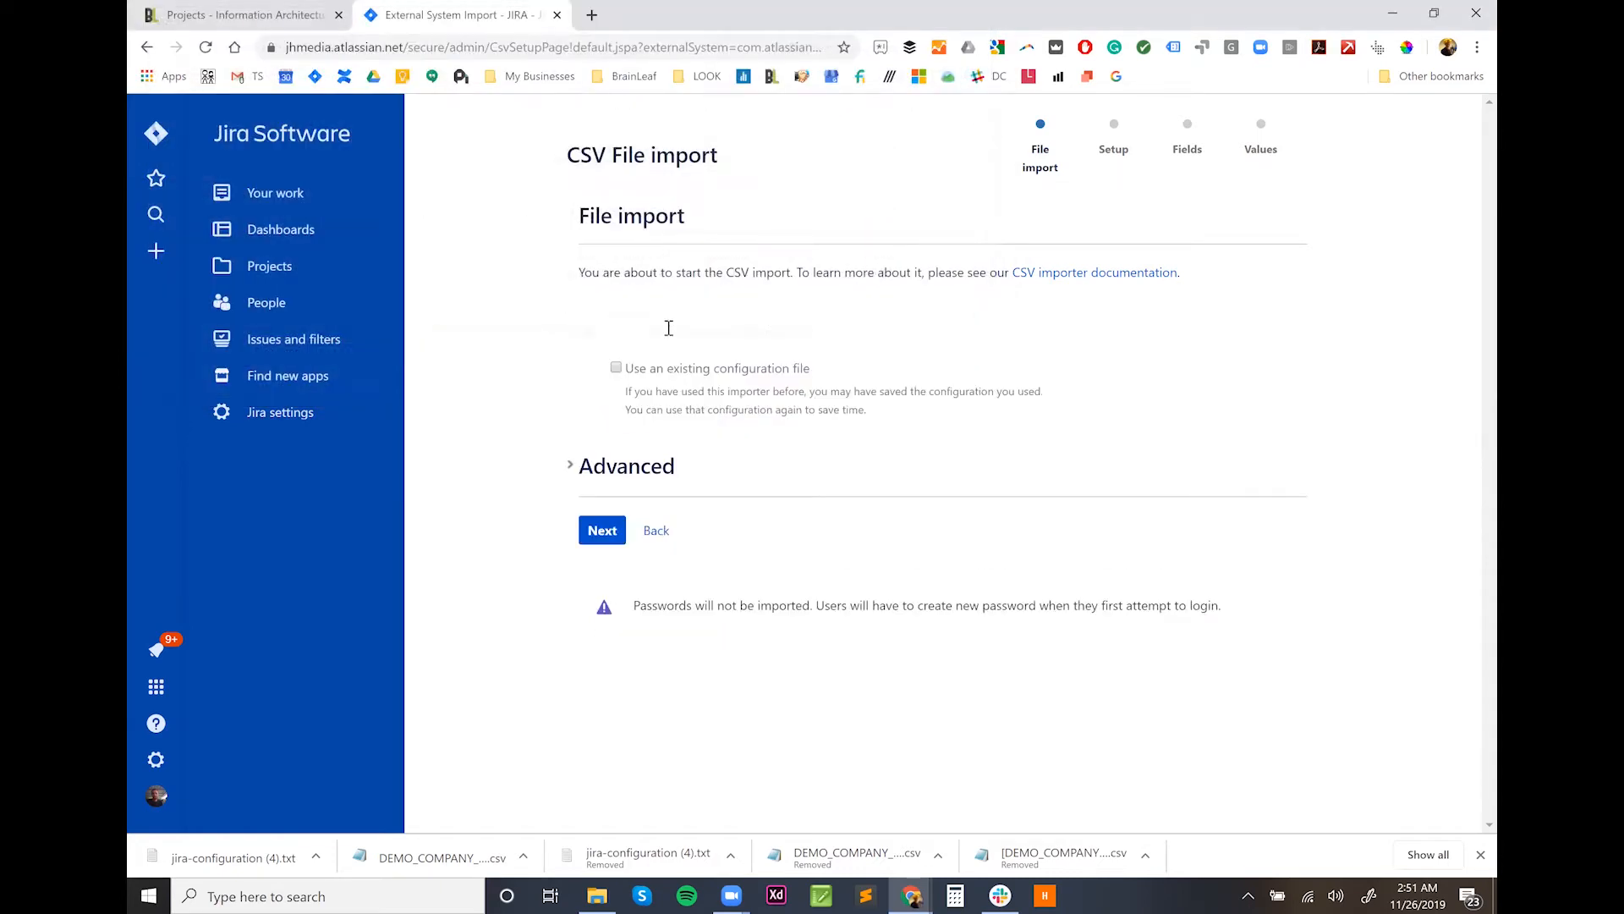
Step: Use jira-configuration (4).txt as the existing configuration file, collapse the advanced settings and continue to the project setup
{"action": "left_click", "coordinate": [616, 368]}
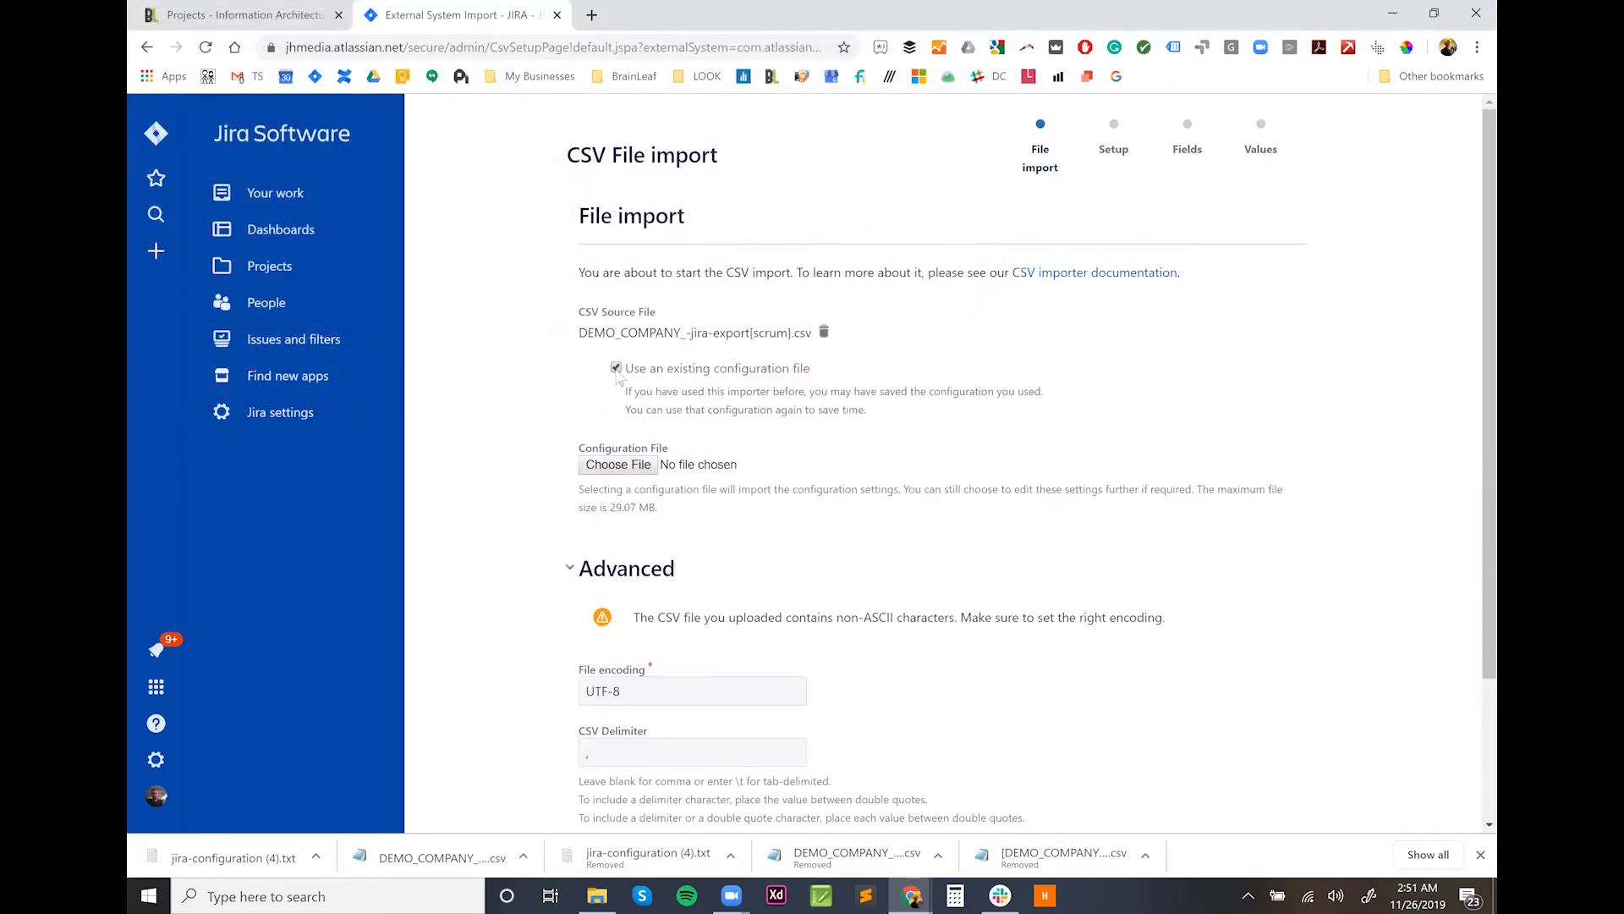
{"action": "left_click", "coordinate": [620, 465]}
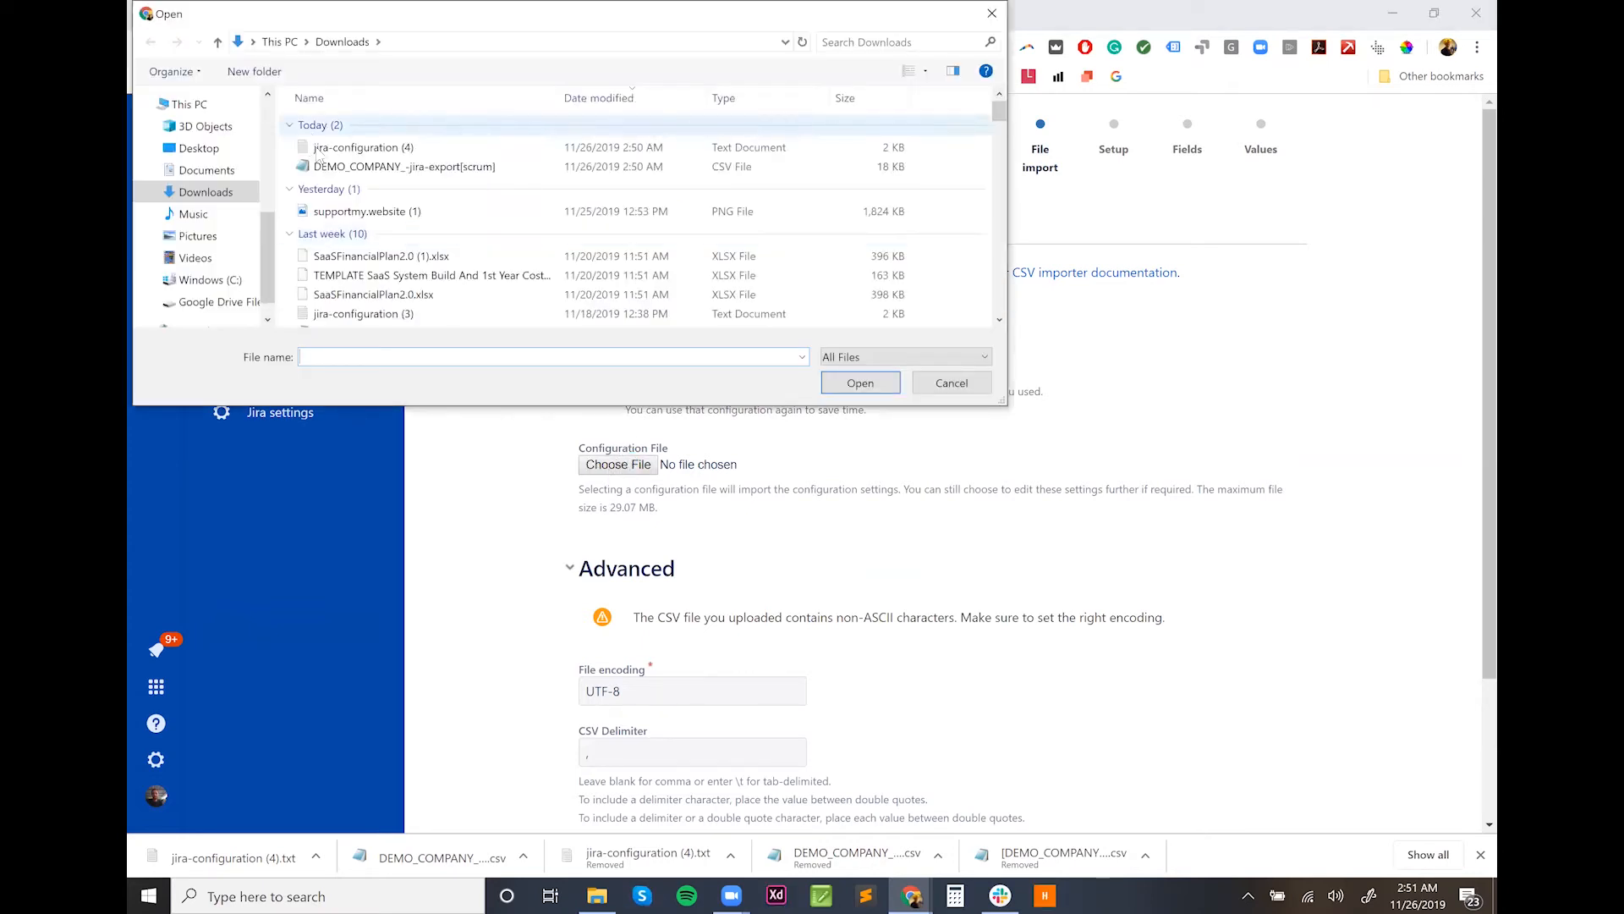
{"action": "left_click", "coordinate": [359, 147]}
{"action": "left_click", "coordinate": [859, 383]}
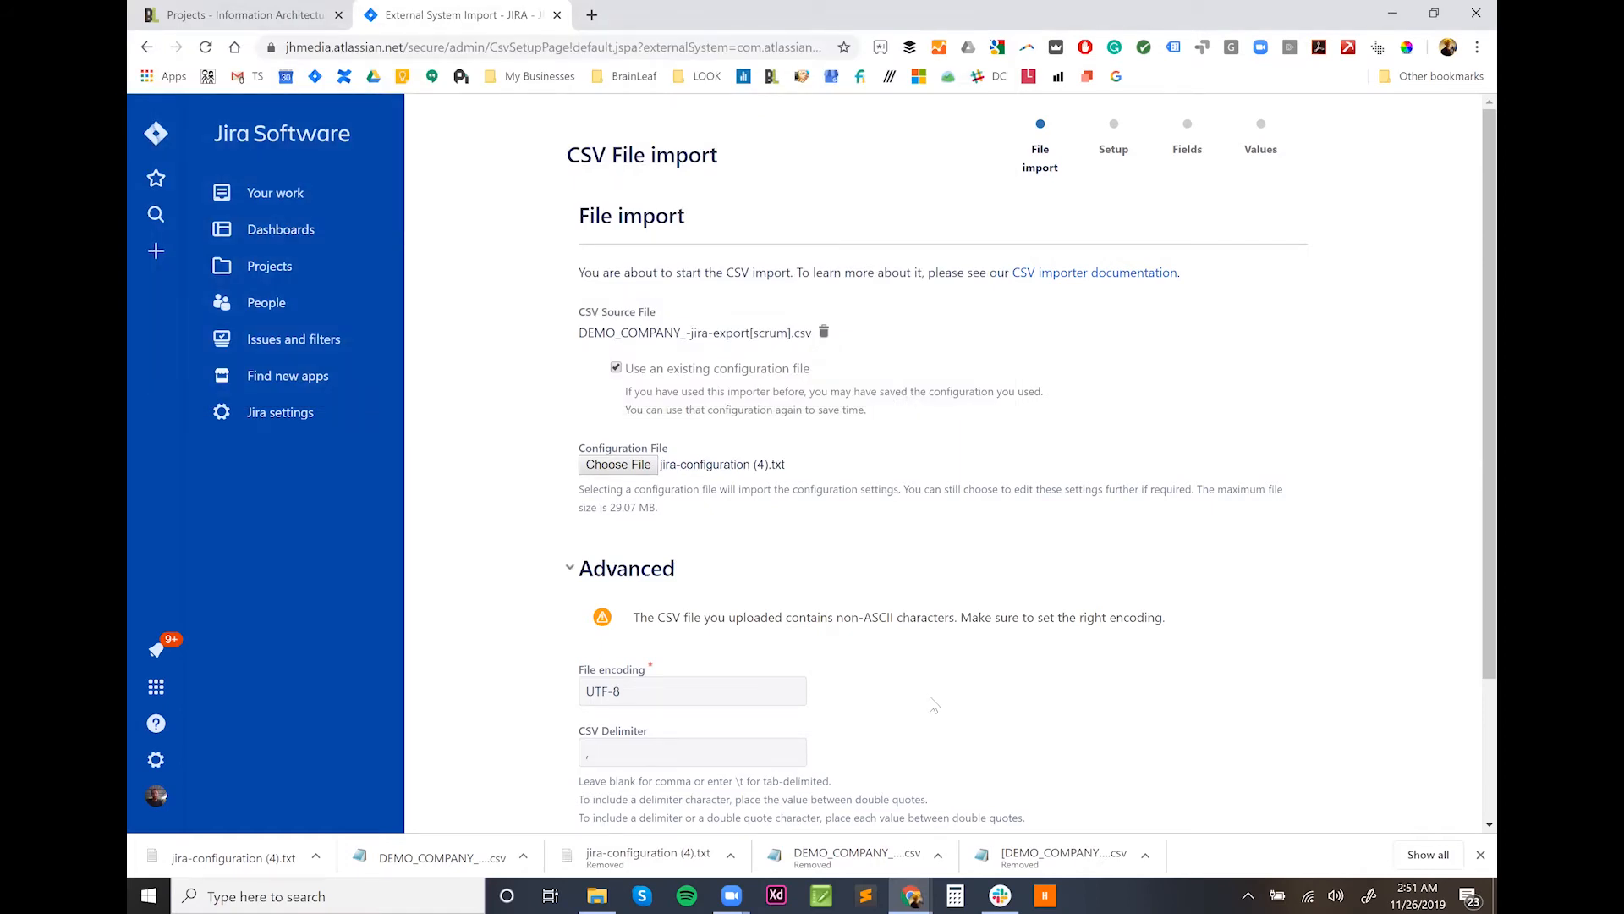
{"action": "scroll", "coordinate": [934, 704], "scroll_direction": "down", "scroll_amount": 2}
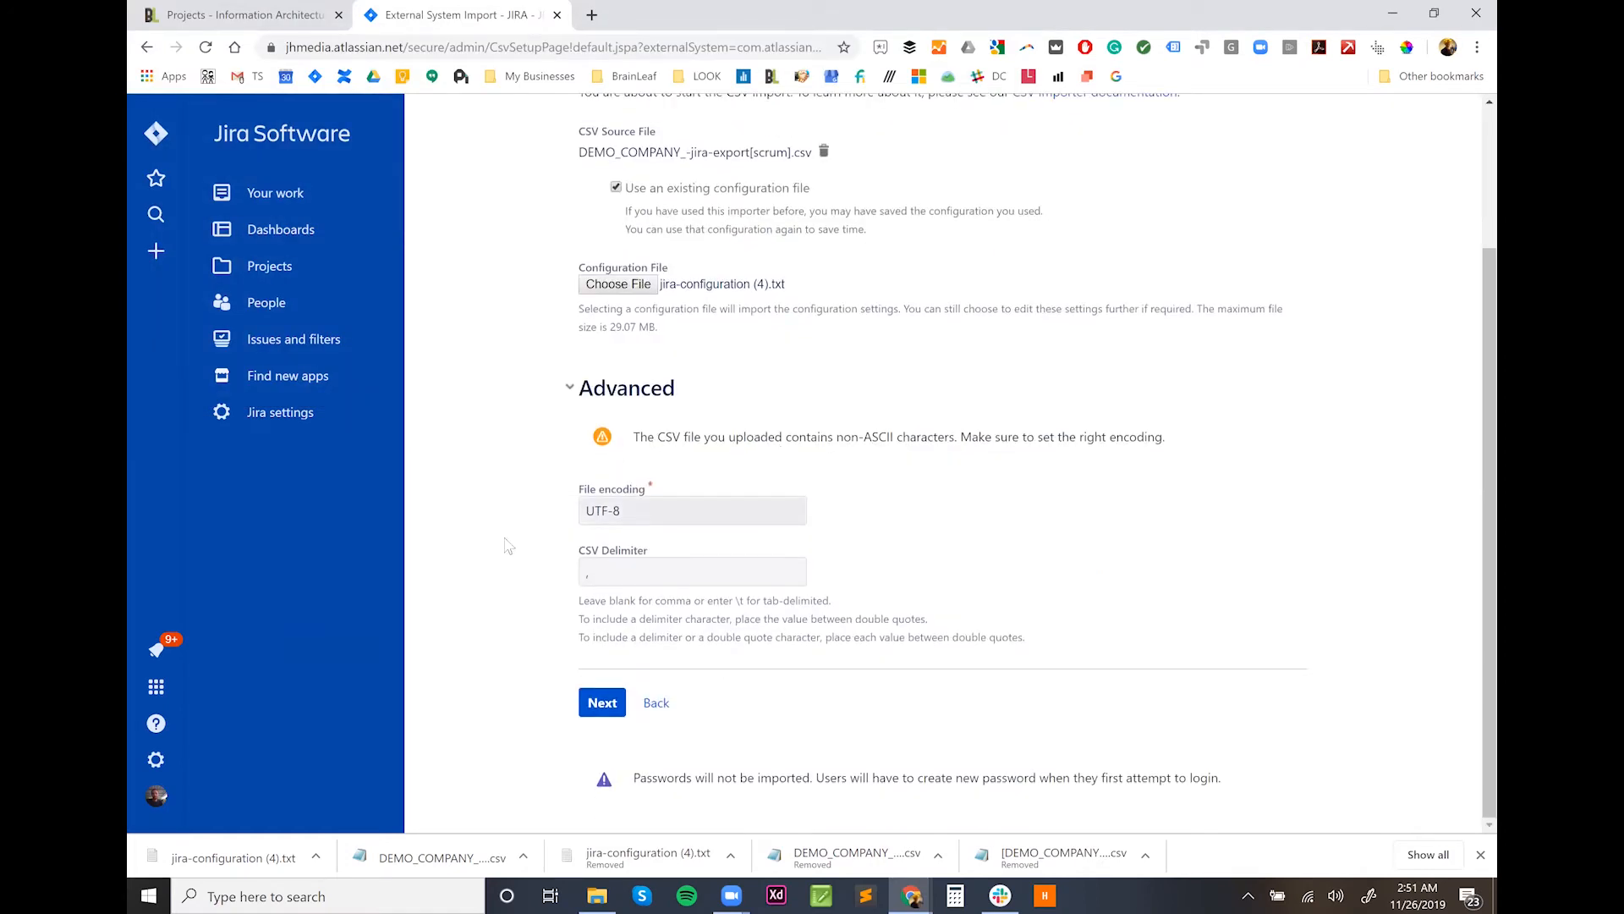
{"action": "left_click", "coordinate": [569, 387]}
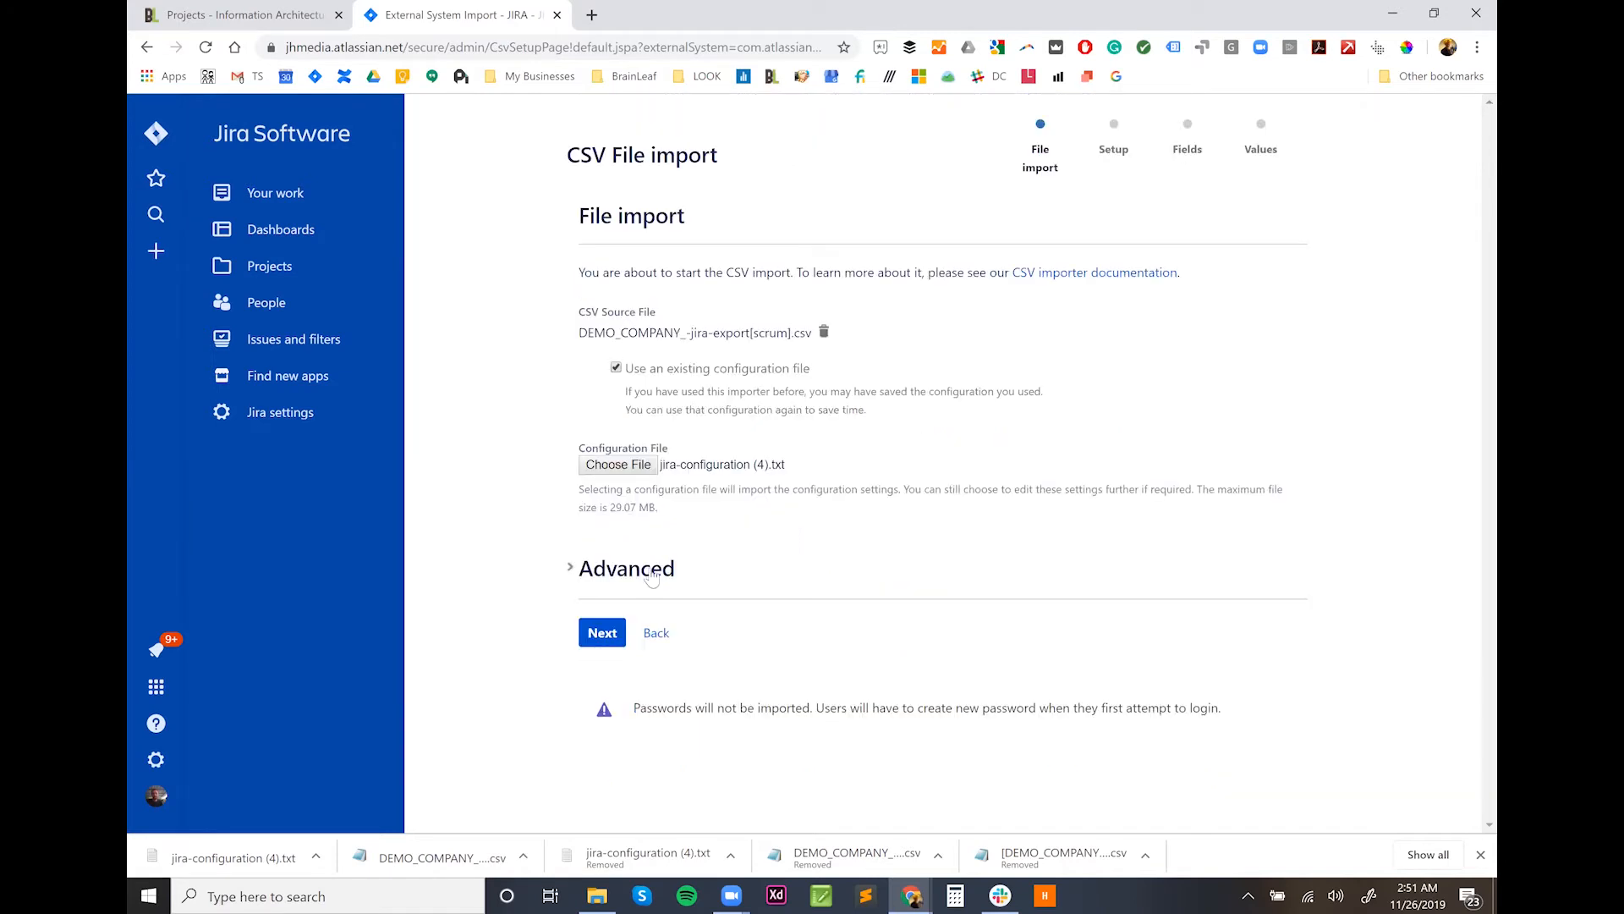
{"action": "left_click", "coordinate": [605, 636]}
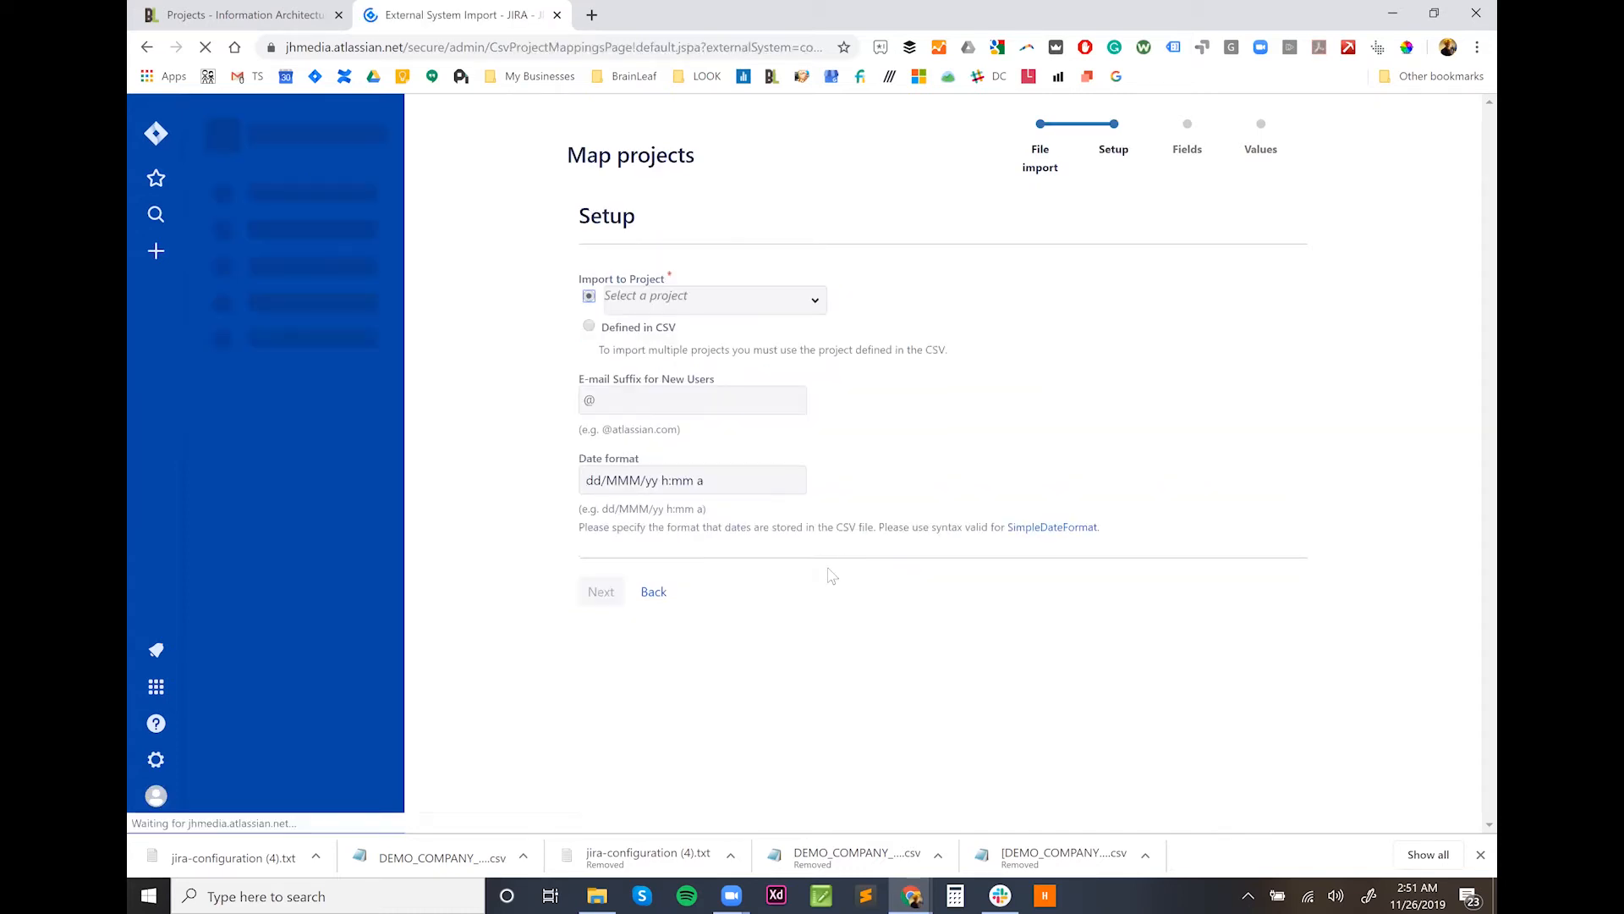
{"action": "left_click", "coordinate": [816, 302]}
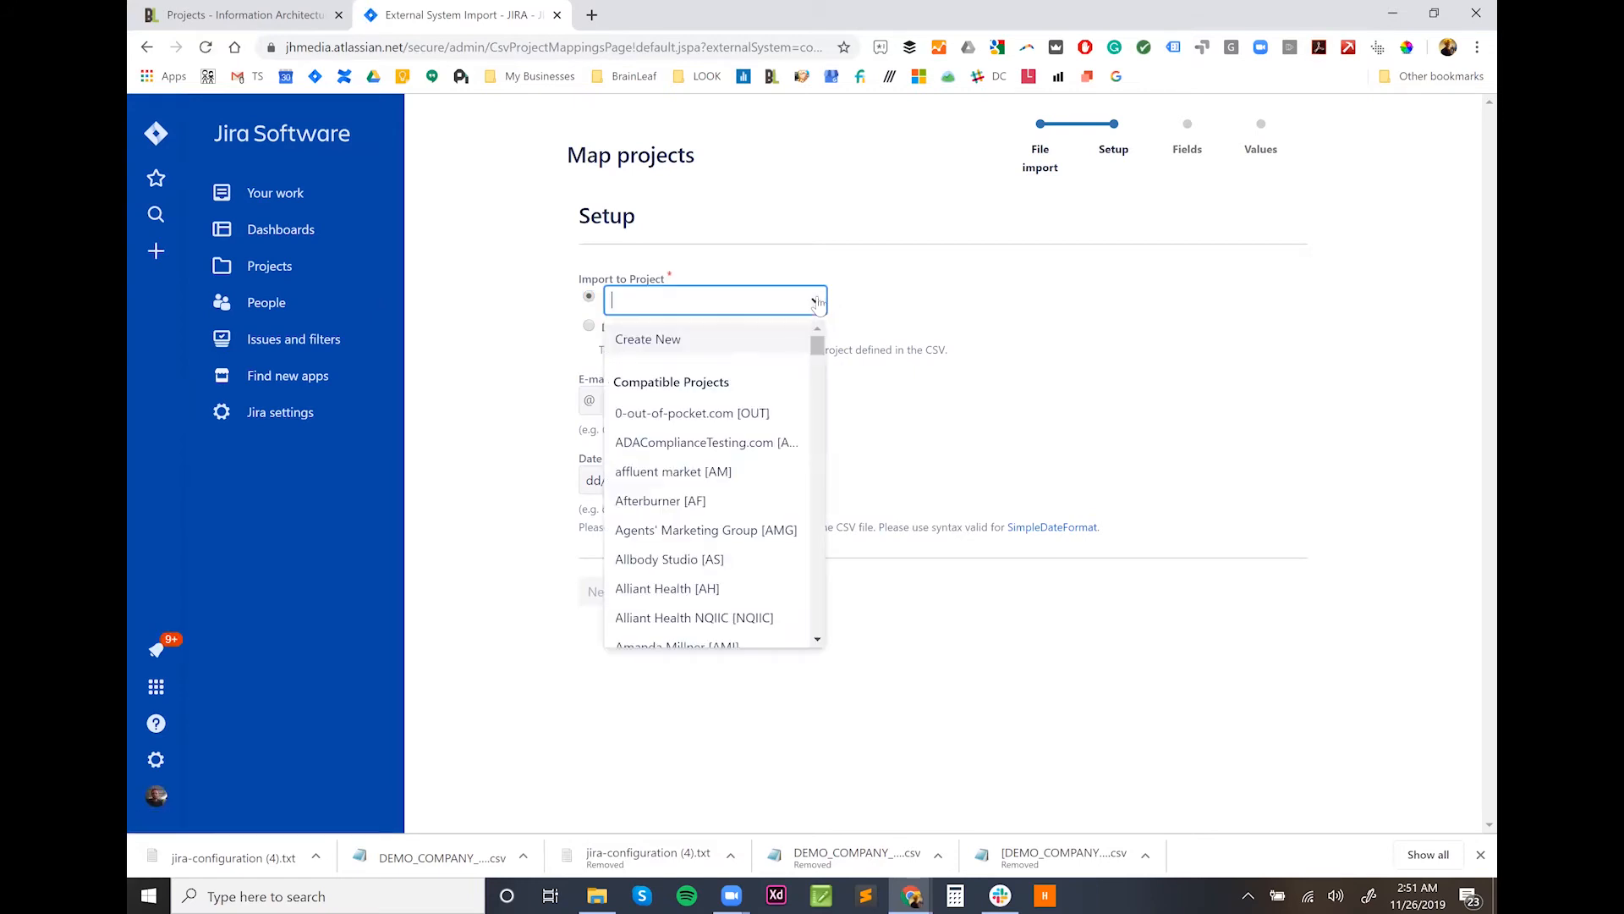
{"action": "left_click", "coordinate": [678, 342]}
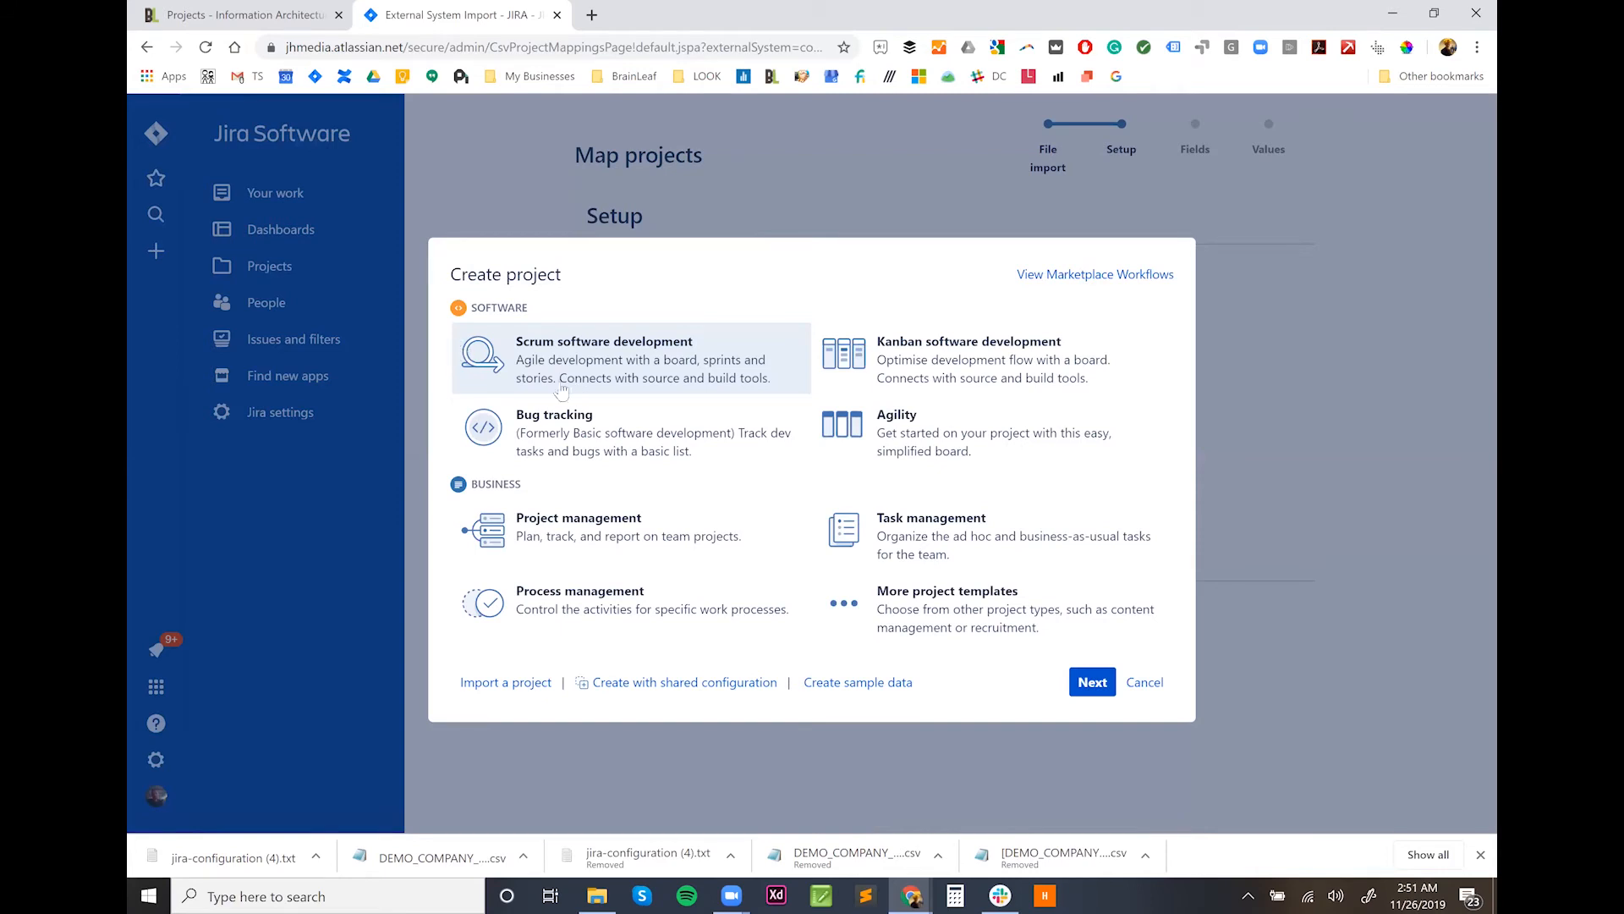
{"action": "left_click", "coordinate": [1143, 682]}
Step: Choose to create a new project as the import target
{"action": "left_click", "coordinate": [729, 298]}
{"action": "left_click", "coordinate": [817, 302]}
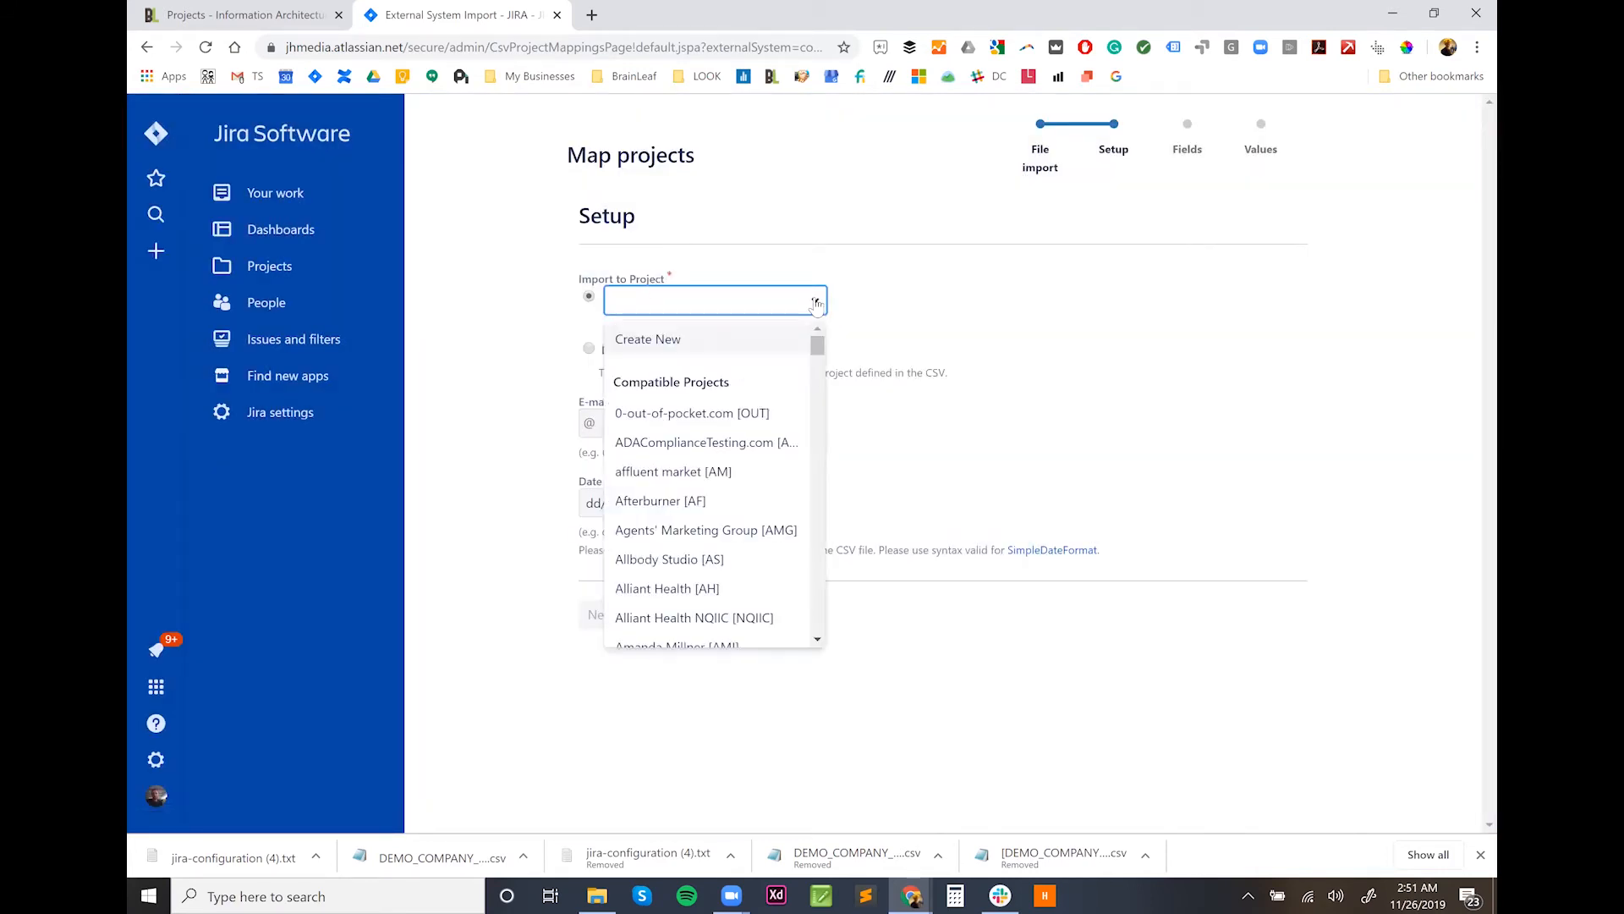
{"action": "left_click", "coordinate": [718, 340]}
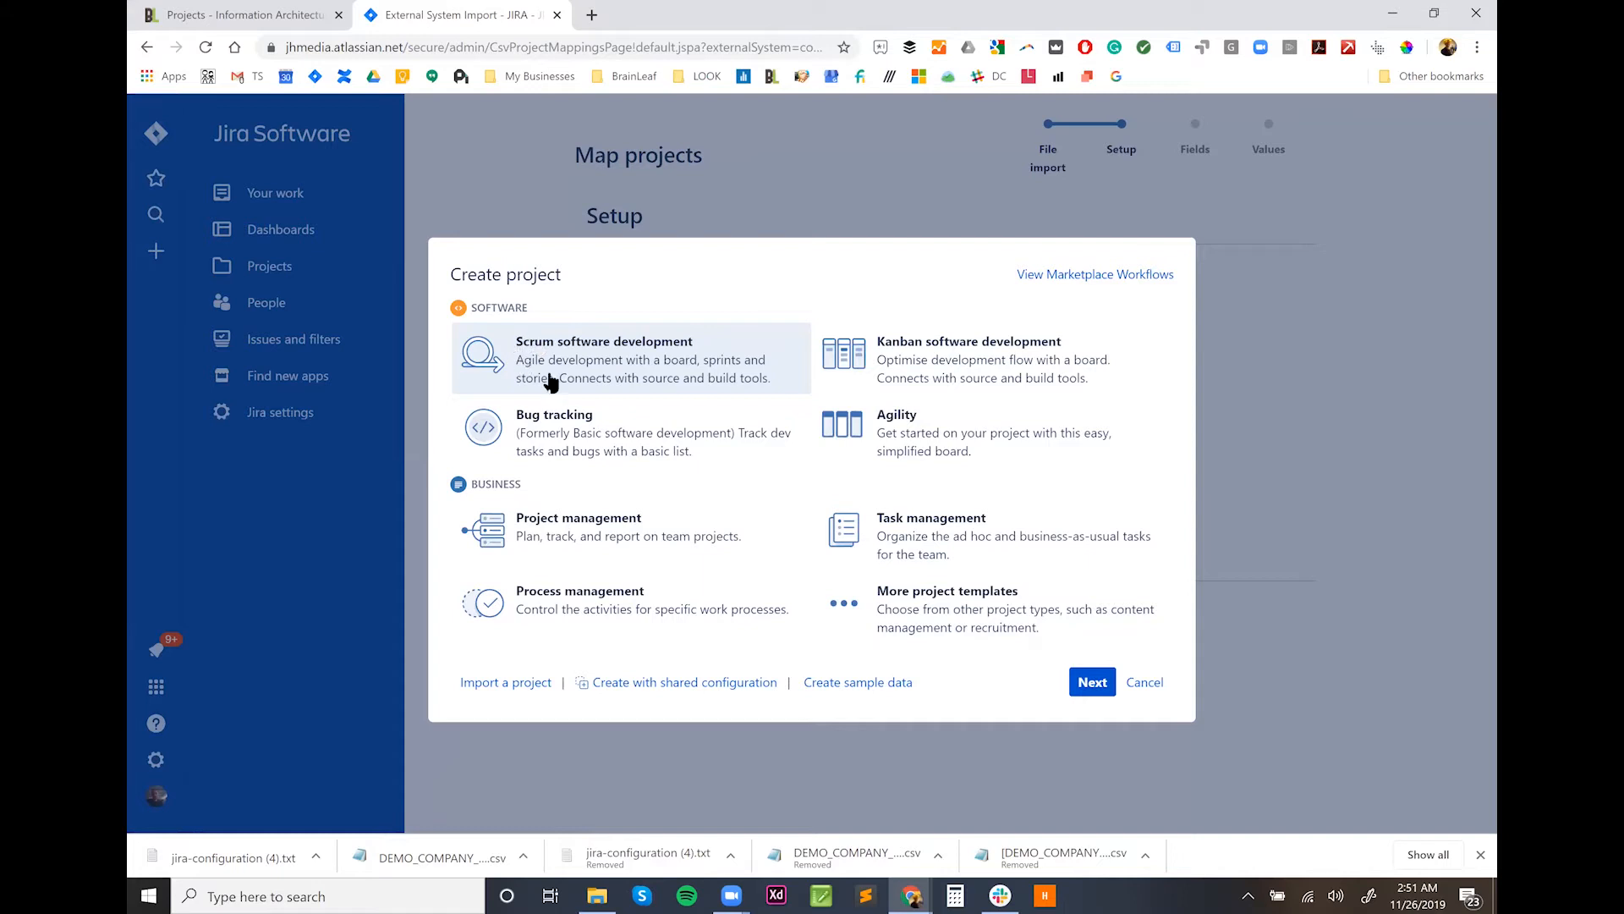
Step: Switch to BrainLeaf and examine the project types offered in the Jira export, with Scrum selected
{"action": "left_click", "coordinate": [226, 10]}
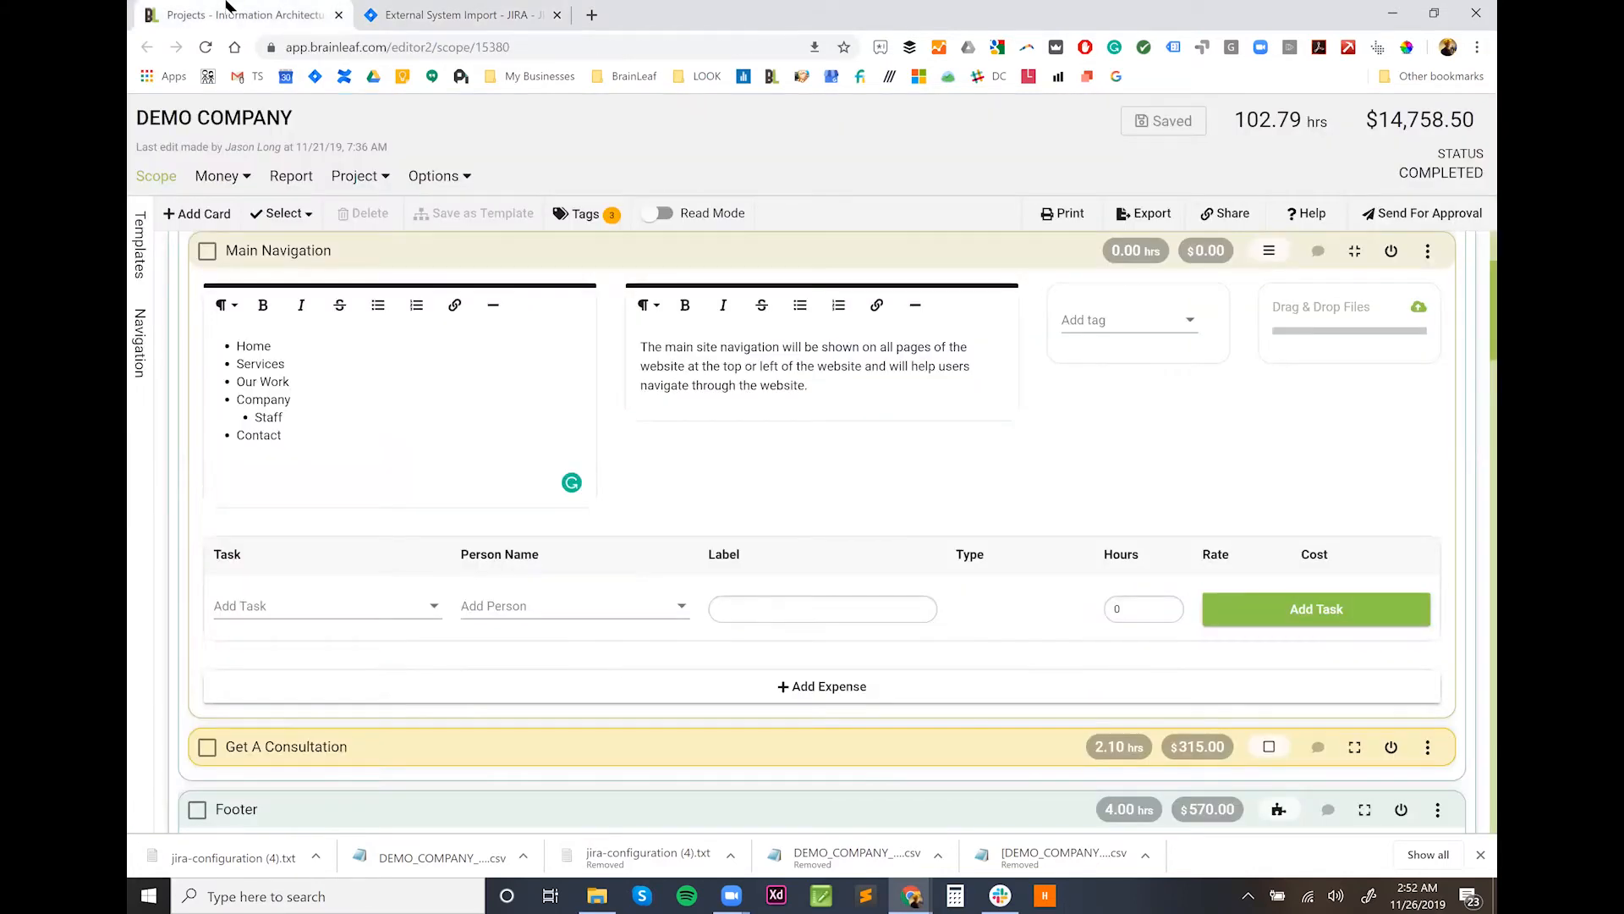
{"action": "left_click", "coordinate": [1143, 213]}
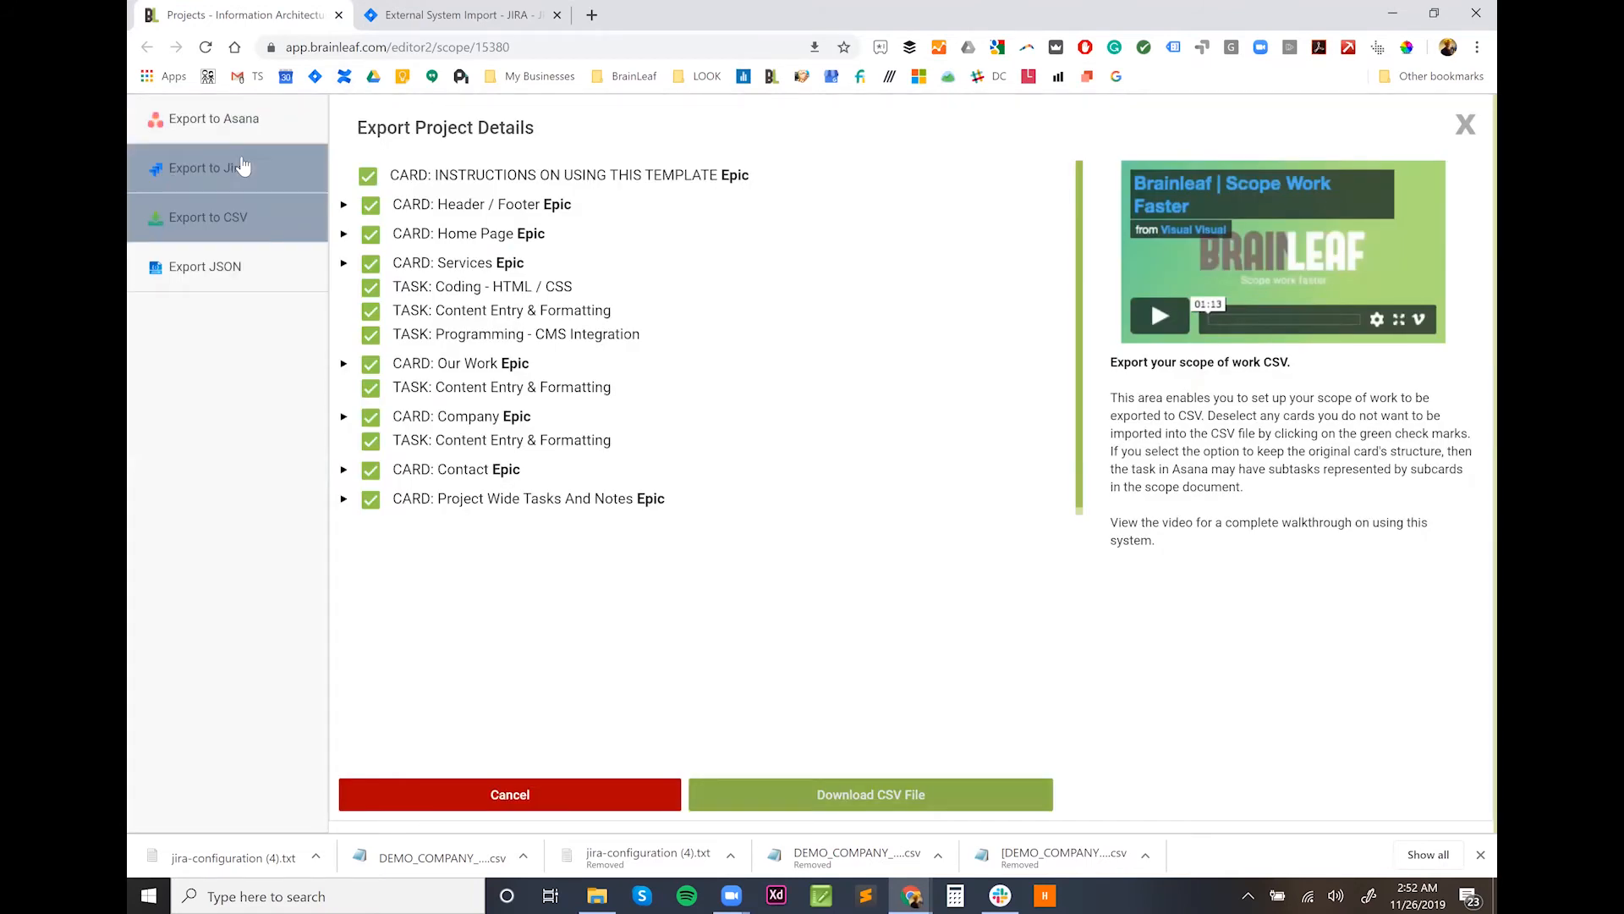
{"action": "left_click", "coordinate": [241, 168]}
{"action": "left_click", "coordinate": [437, 209]}
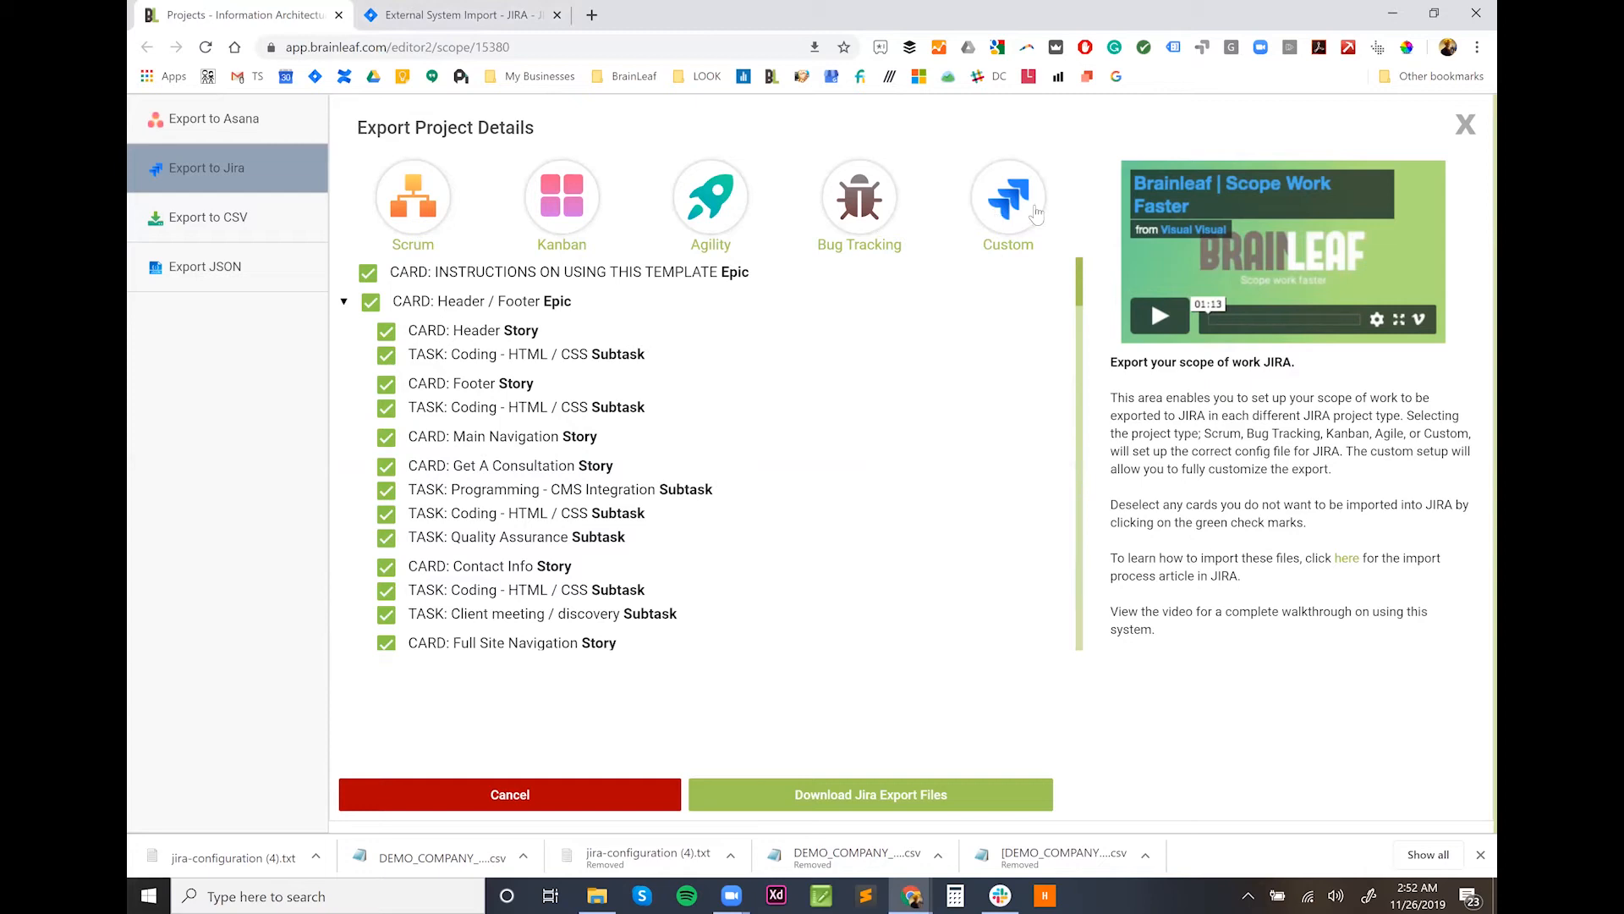
Step: Switch back to Jira and create a Scrum software development project named BL Export Demo 1 for the import
{"action": "left_click", "coordinate": [395, 9]}
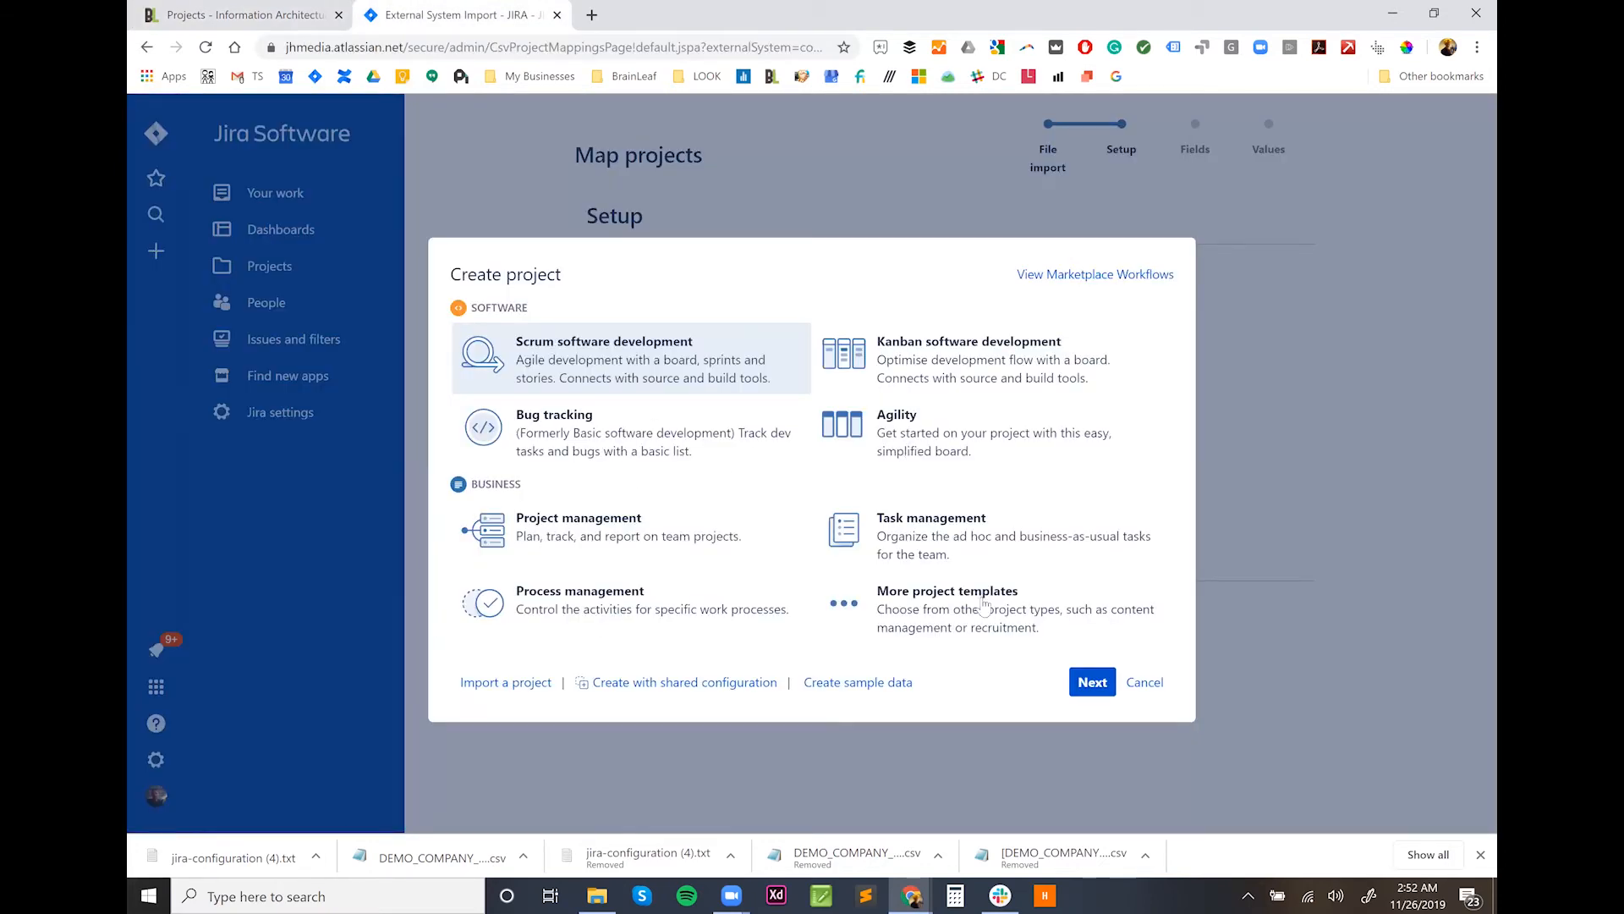
{"action": "left_click", "coordinate": [1091, 682]}
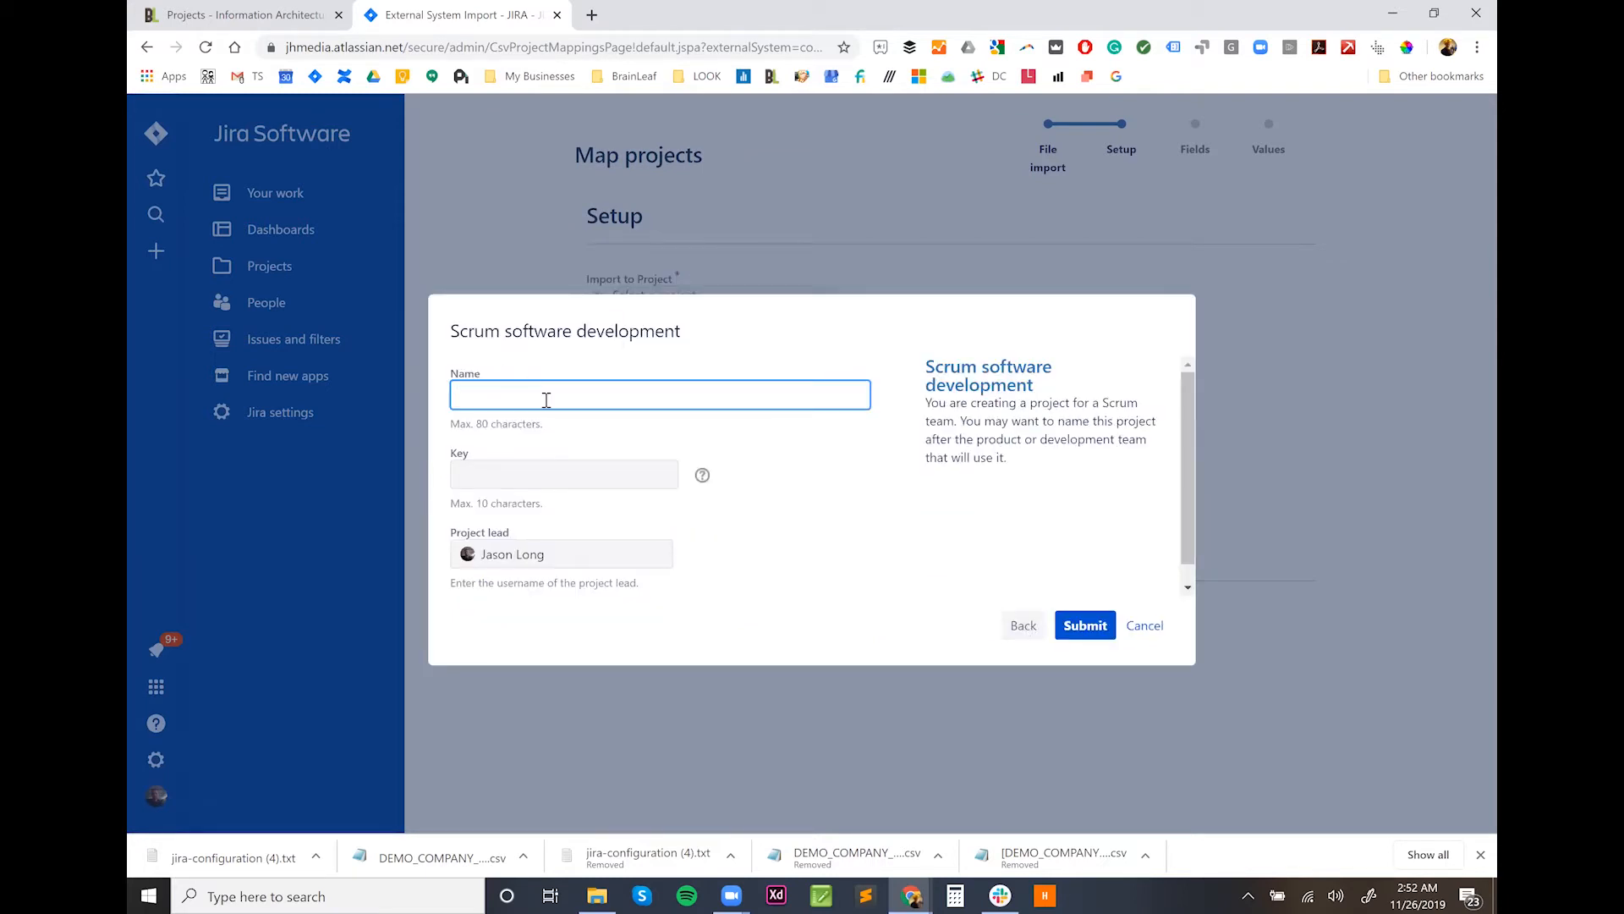
{"action": "type", "text": "BL Export Demo 1"}
{"action": "left_click", "coordinate": [779, 503]}
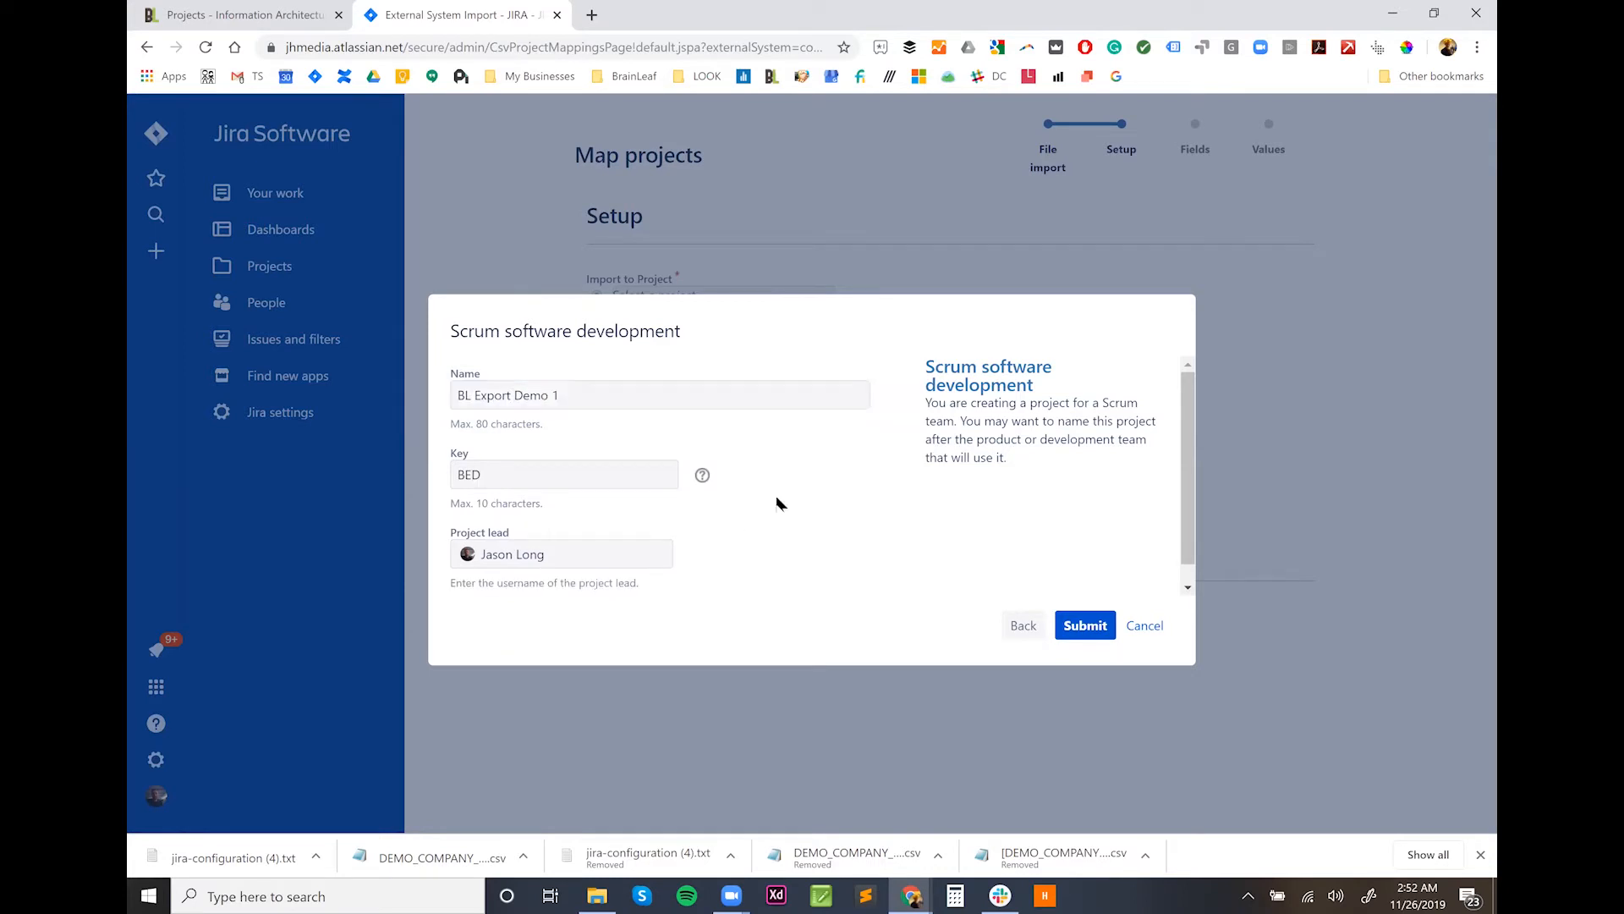
{"action": "left_click", "coordinate": [1093, 626]}
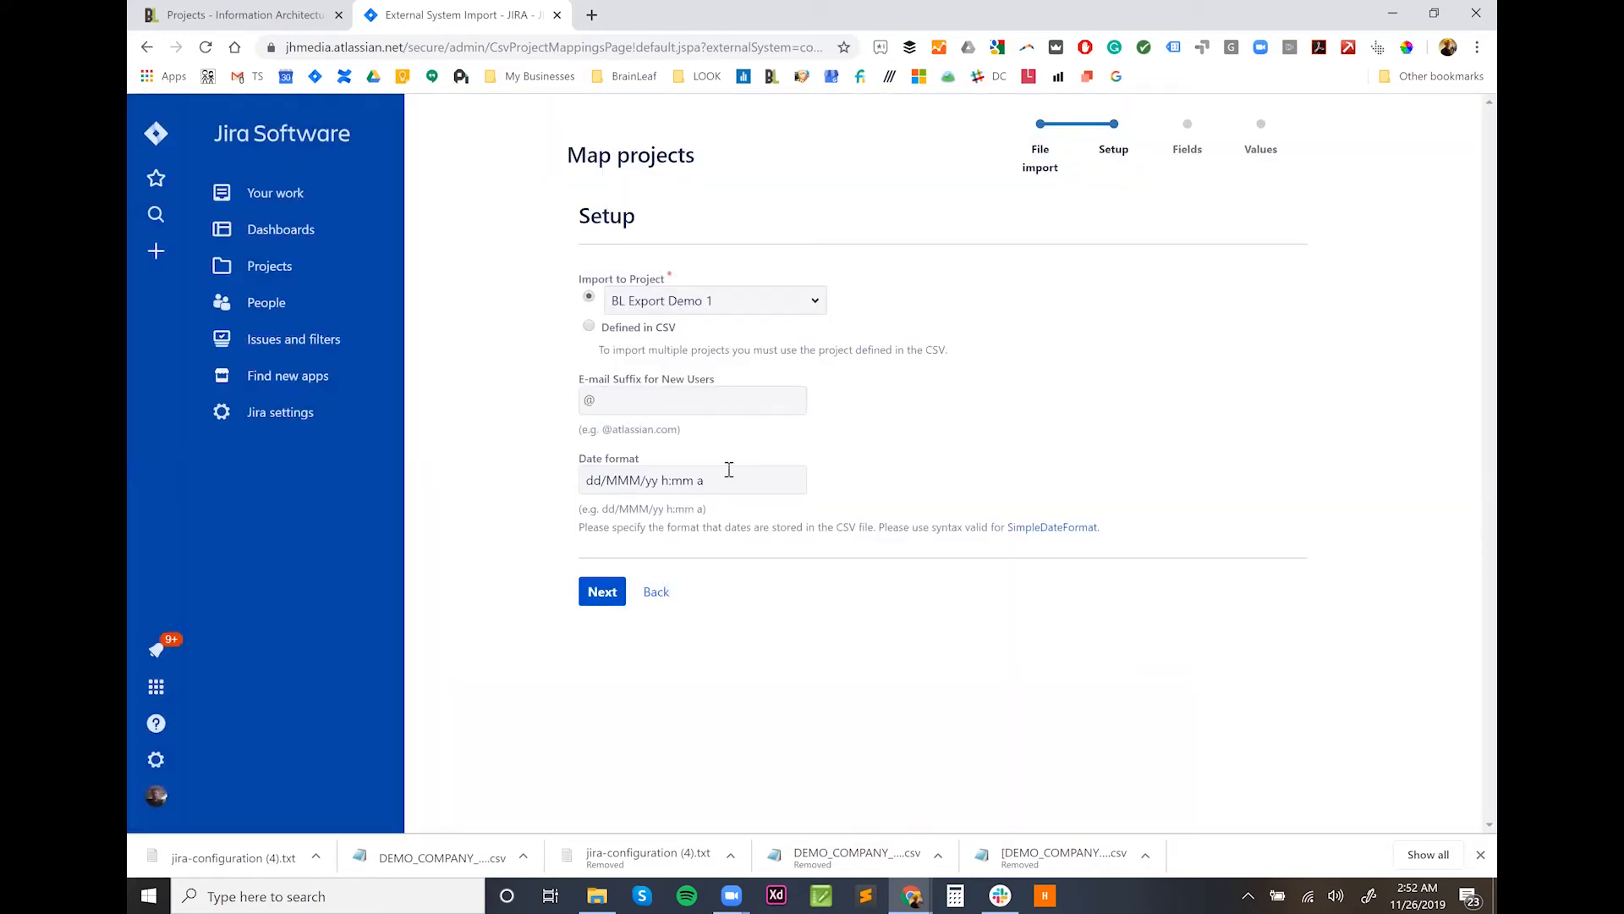
Step: Accept the project setup and the preconfigured CSV field mappings, and begin the import into BL Export Demo 1
{"action": "left_click", "coordinate": [604, 596]}
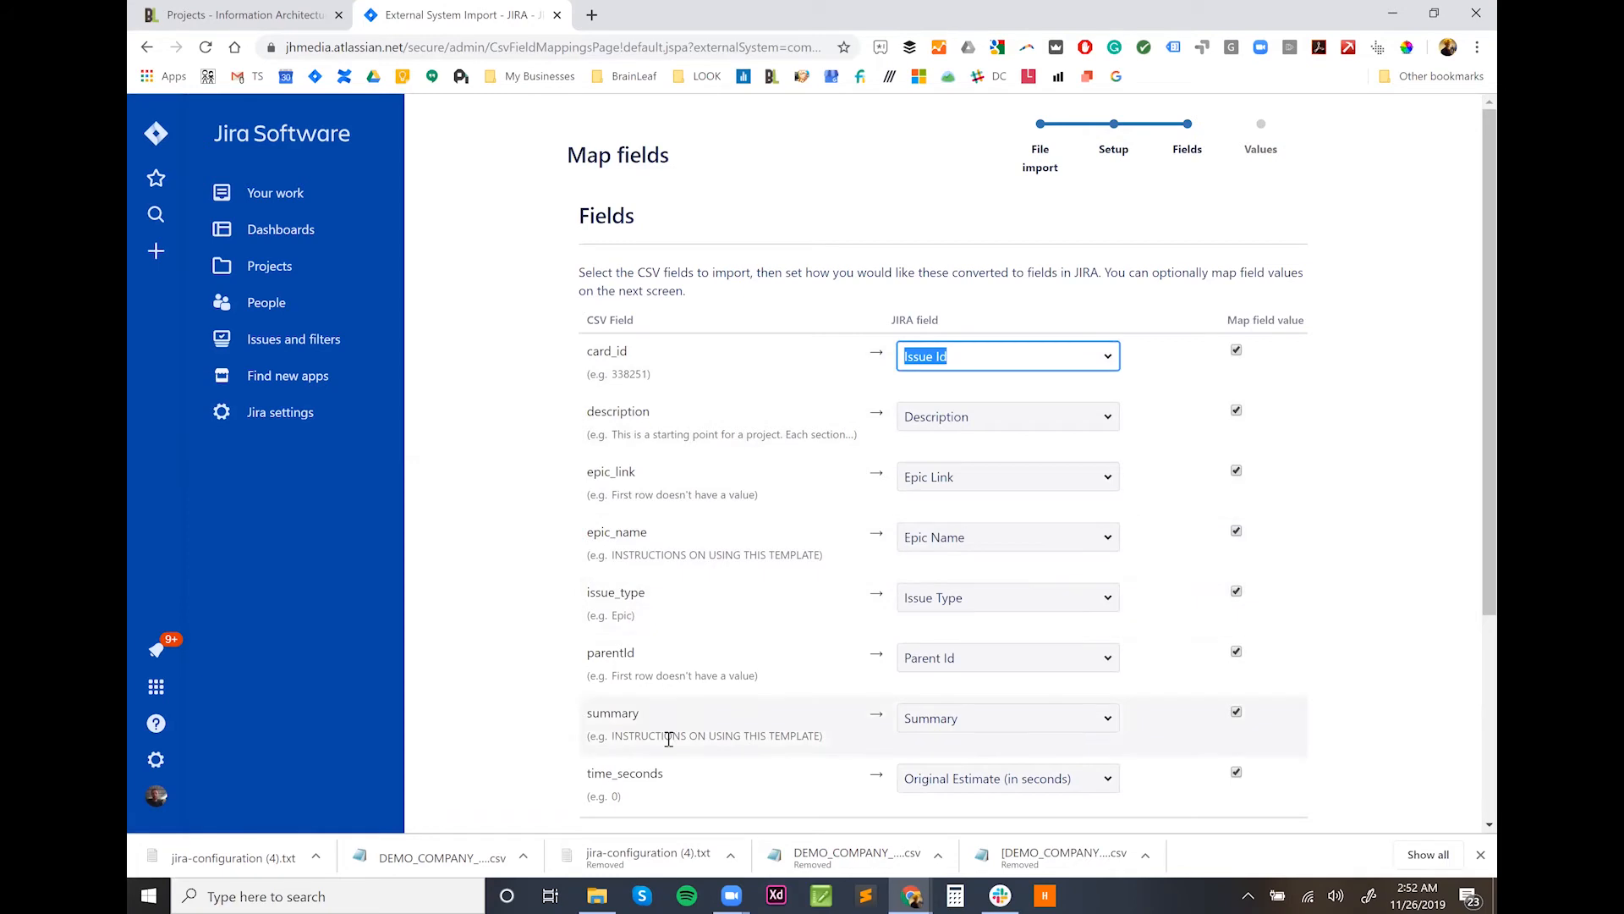
{"action": "scroll", "coordinate": [667, 752], "scroll_direction": "down", "scroll_amount": 3}
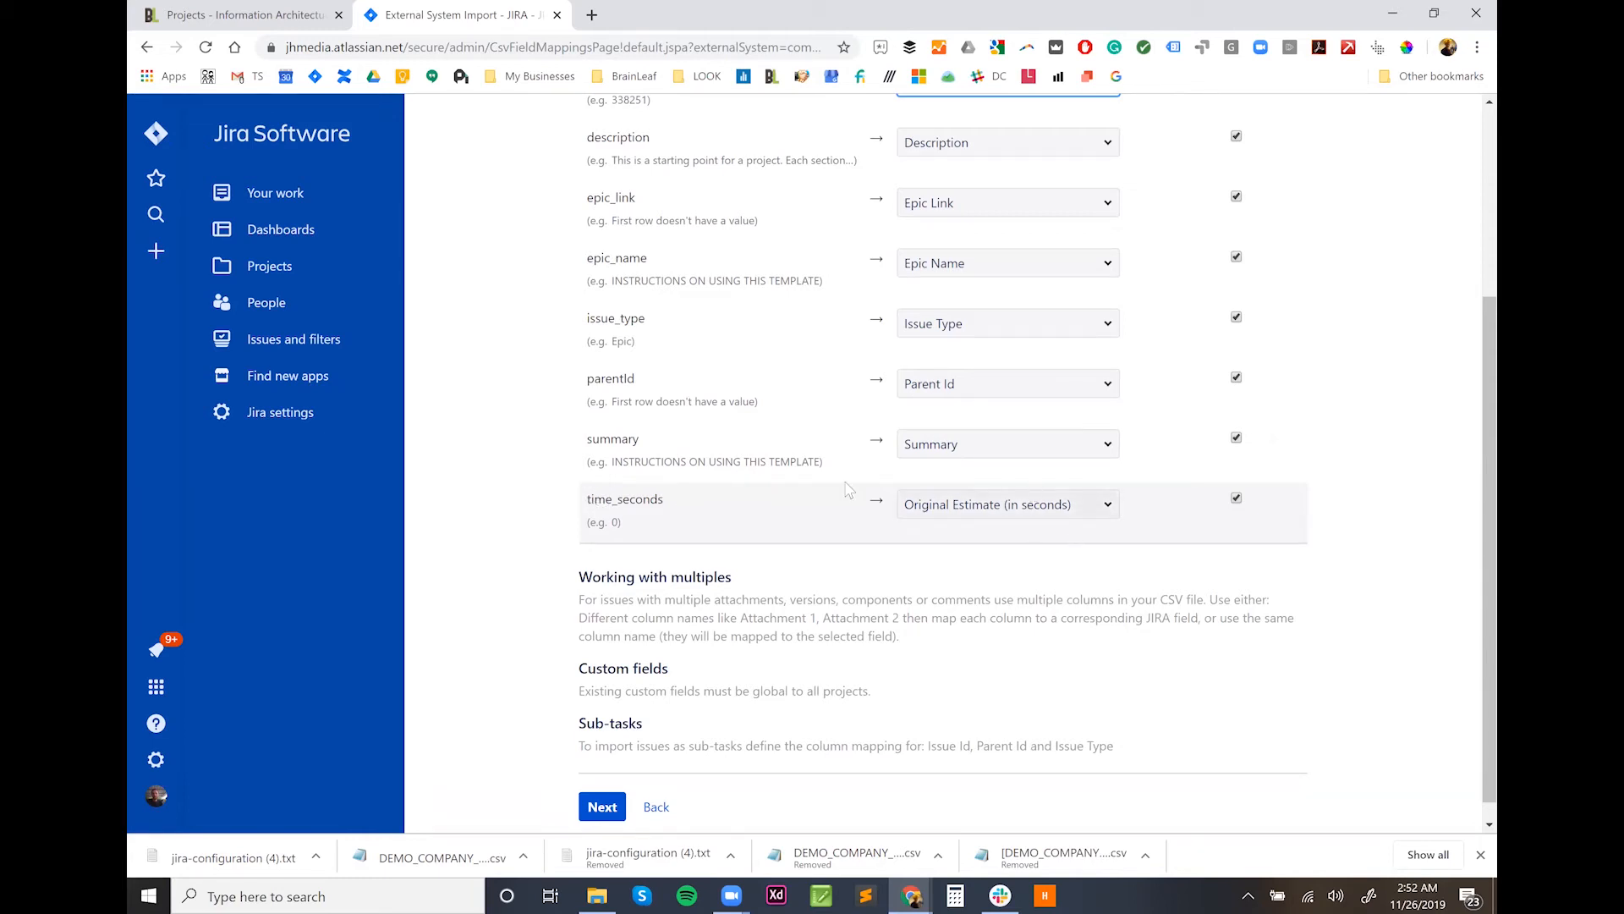
{"action": "scroll", "coordinate": [842, 681], "scroll_direction": "down", "scroll_amount": 1}
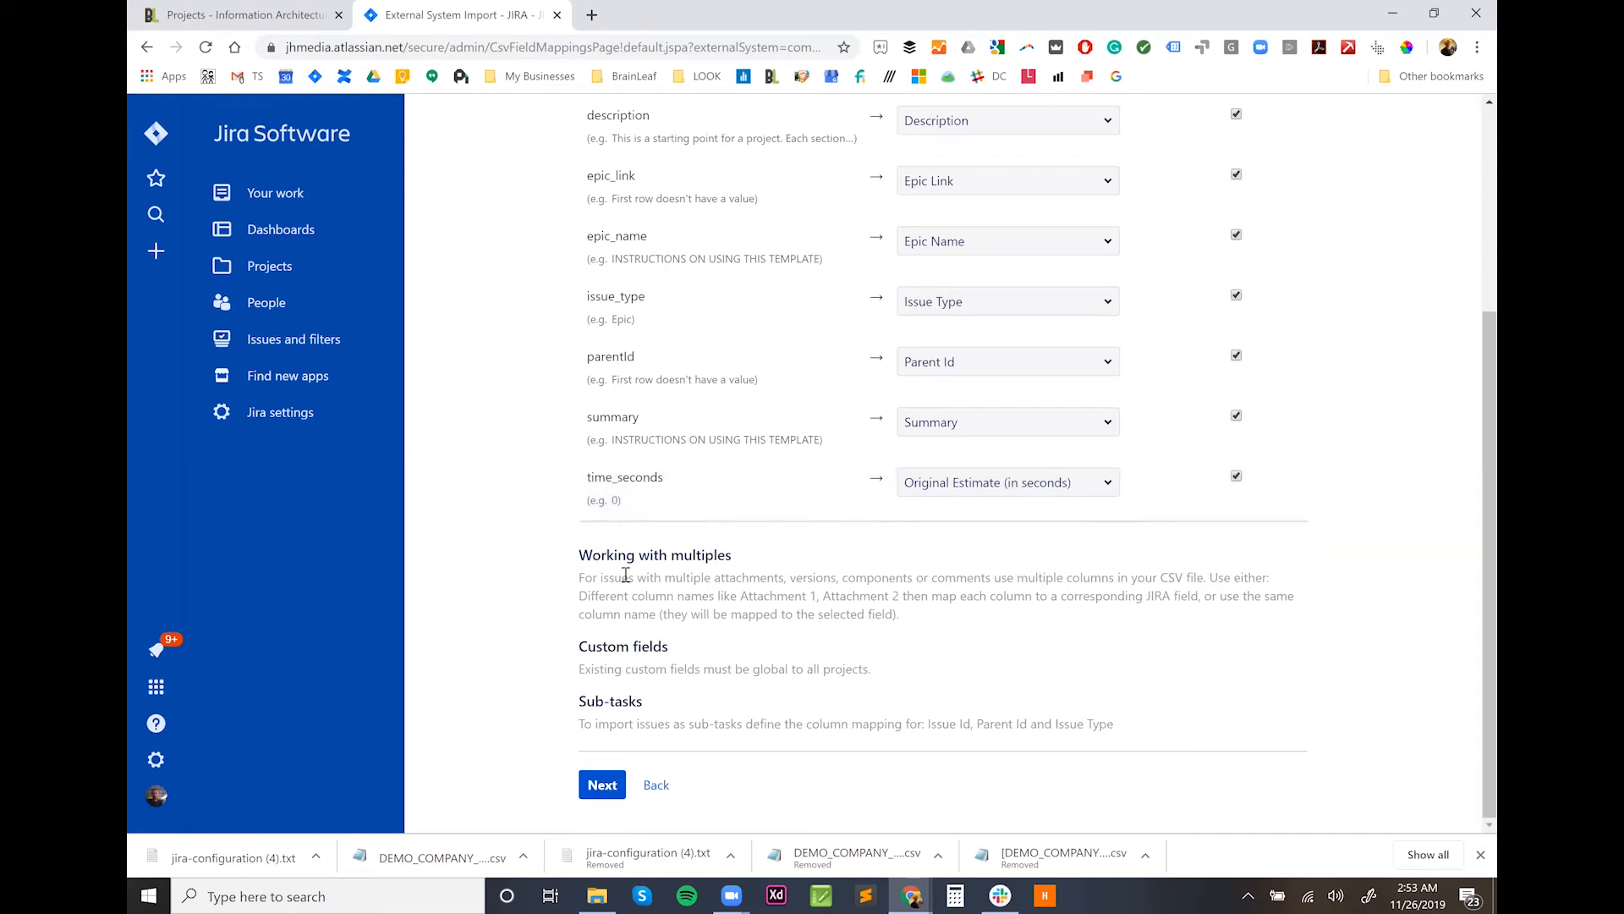
{"action": "left_click", "coordinate": [598, 786]}
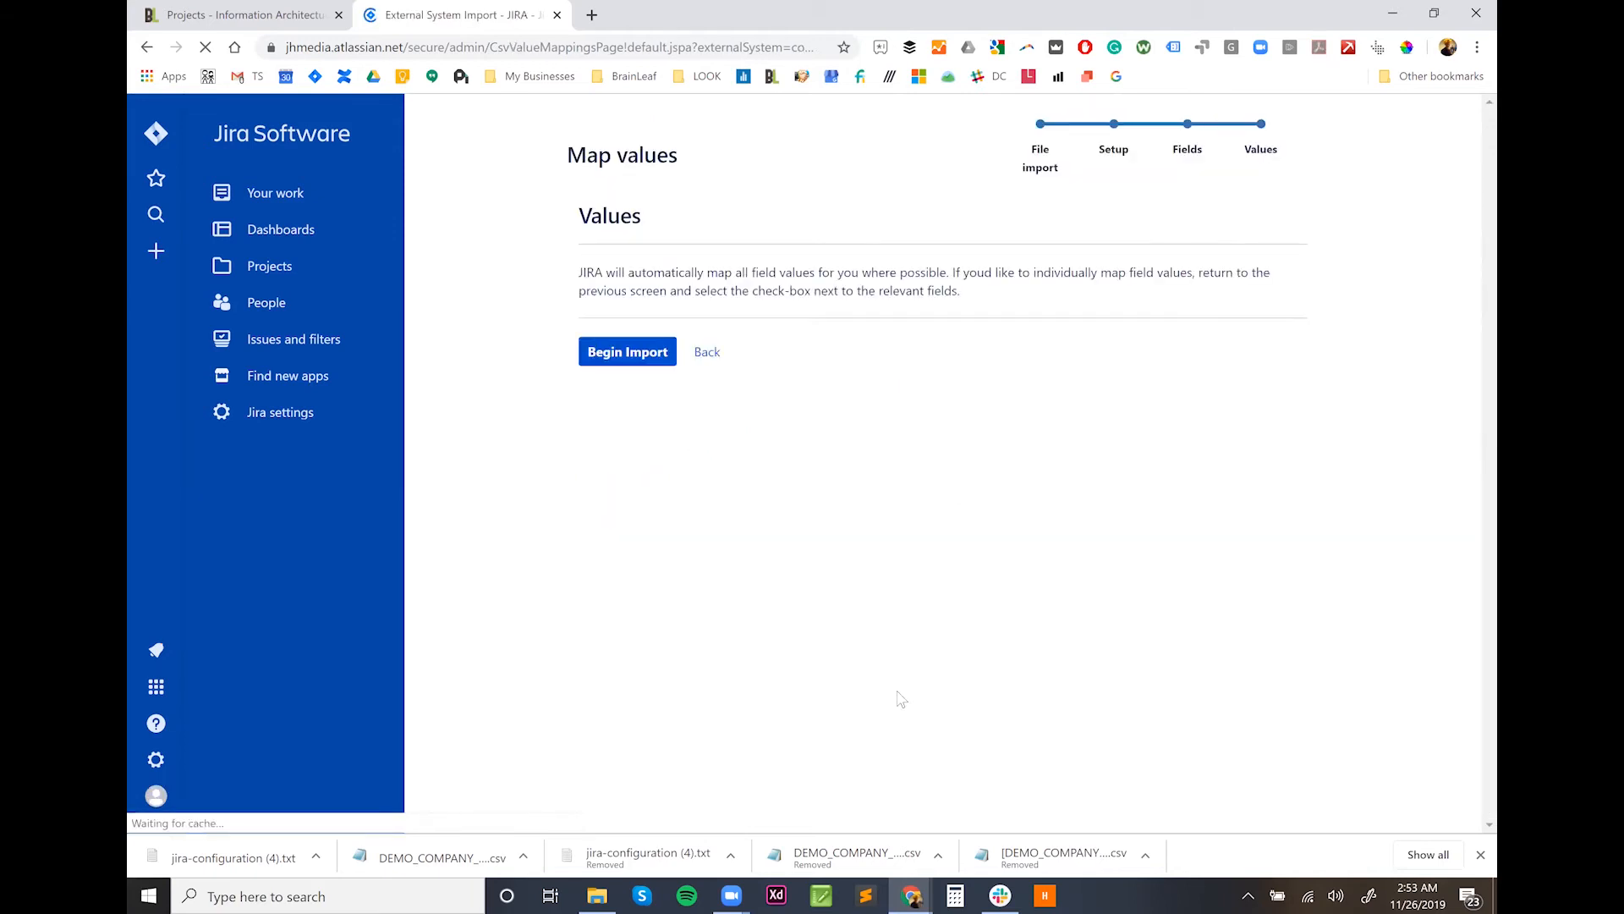
{"action": "left_click", "coordinate": [588, 352]}
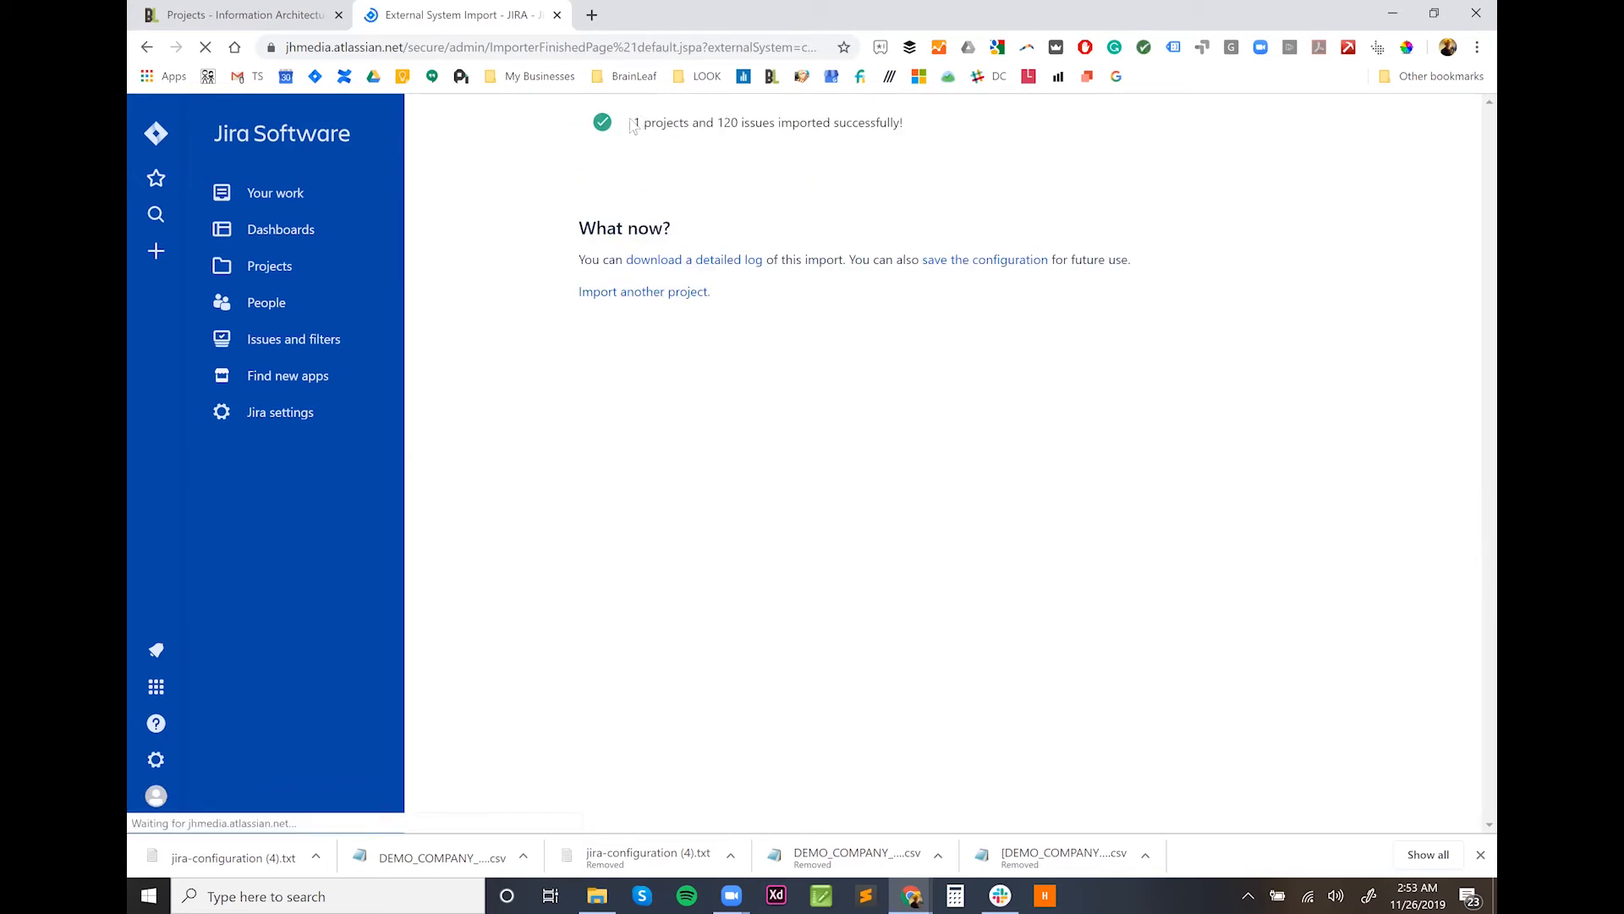
Step: Check the result summary of the finished import
{"action": "left_click_drag", "start_coordinate": [639, 125], "coordinate": [780, 125]}
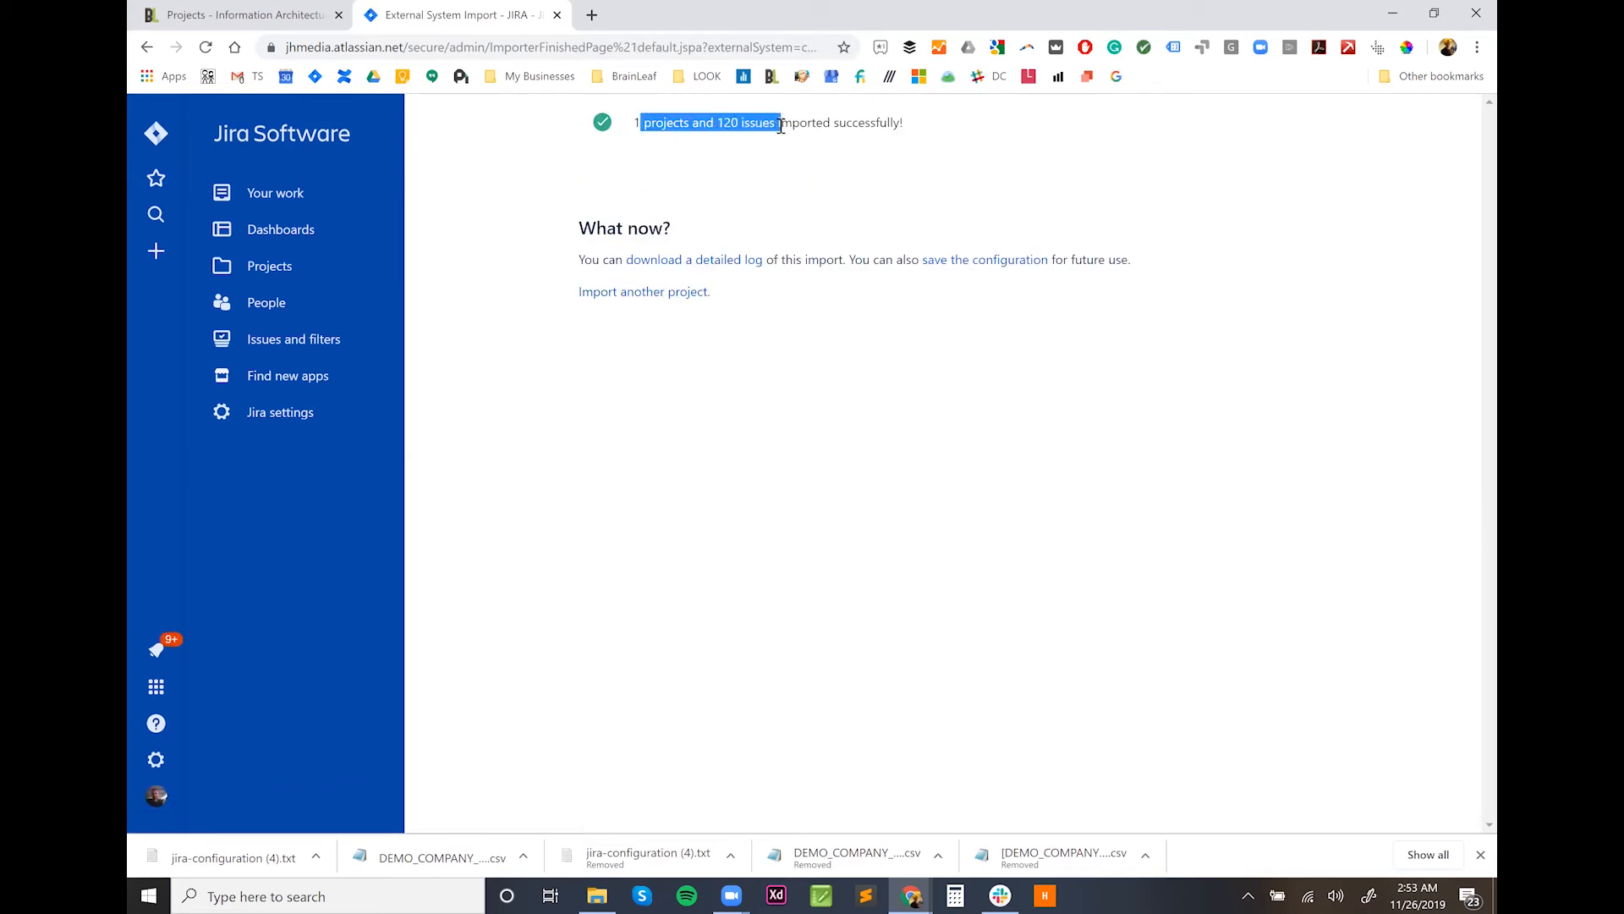
{"action": "triple_click", "coordinate": [780, 125]}
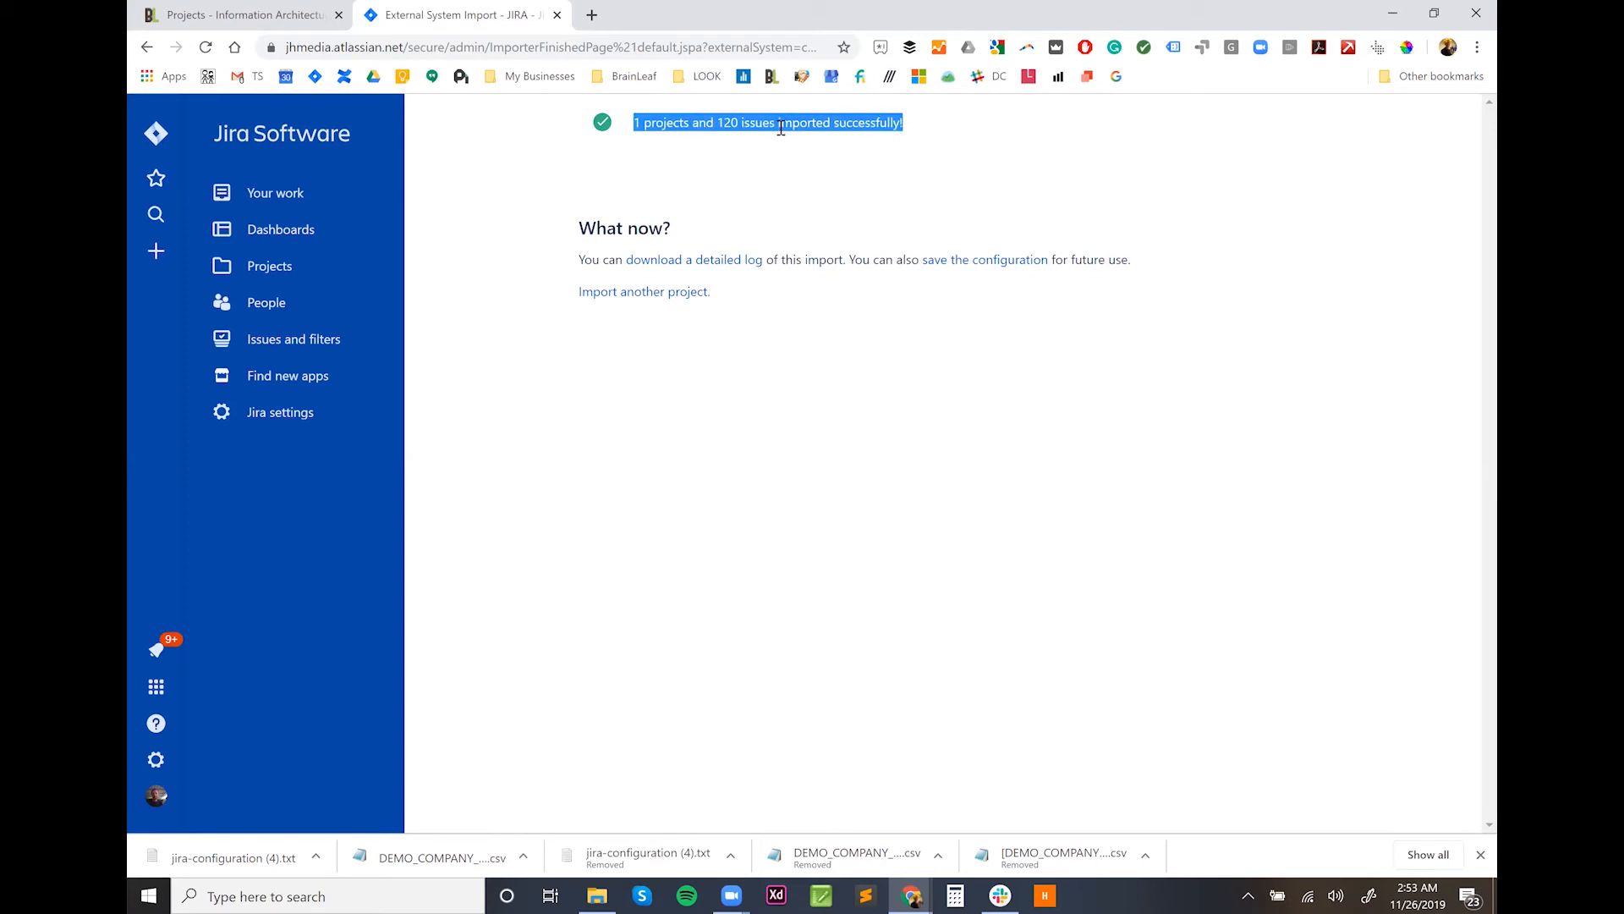
{"action": "left_click", "coordinate": [786, 158]}
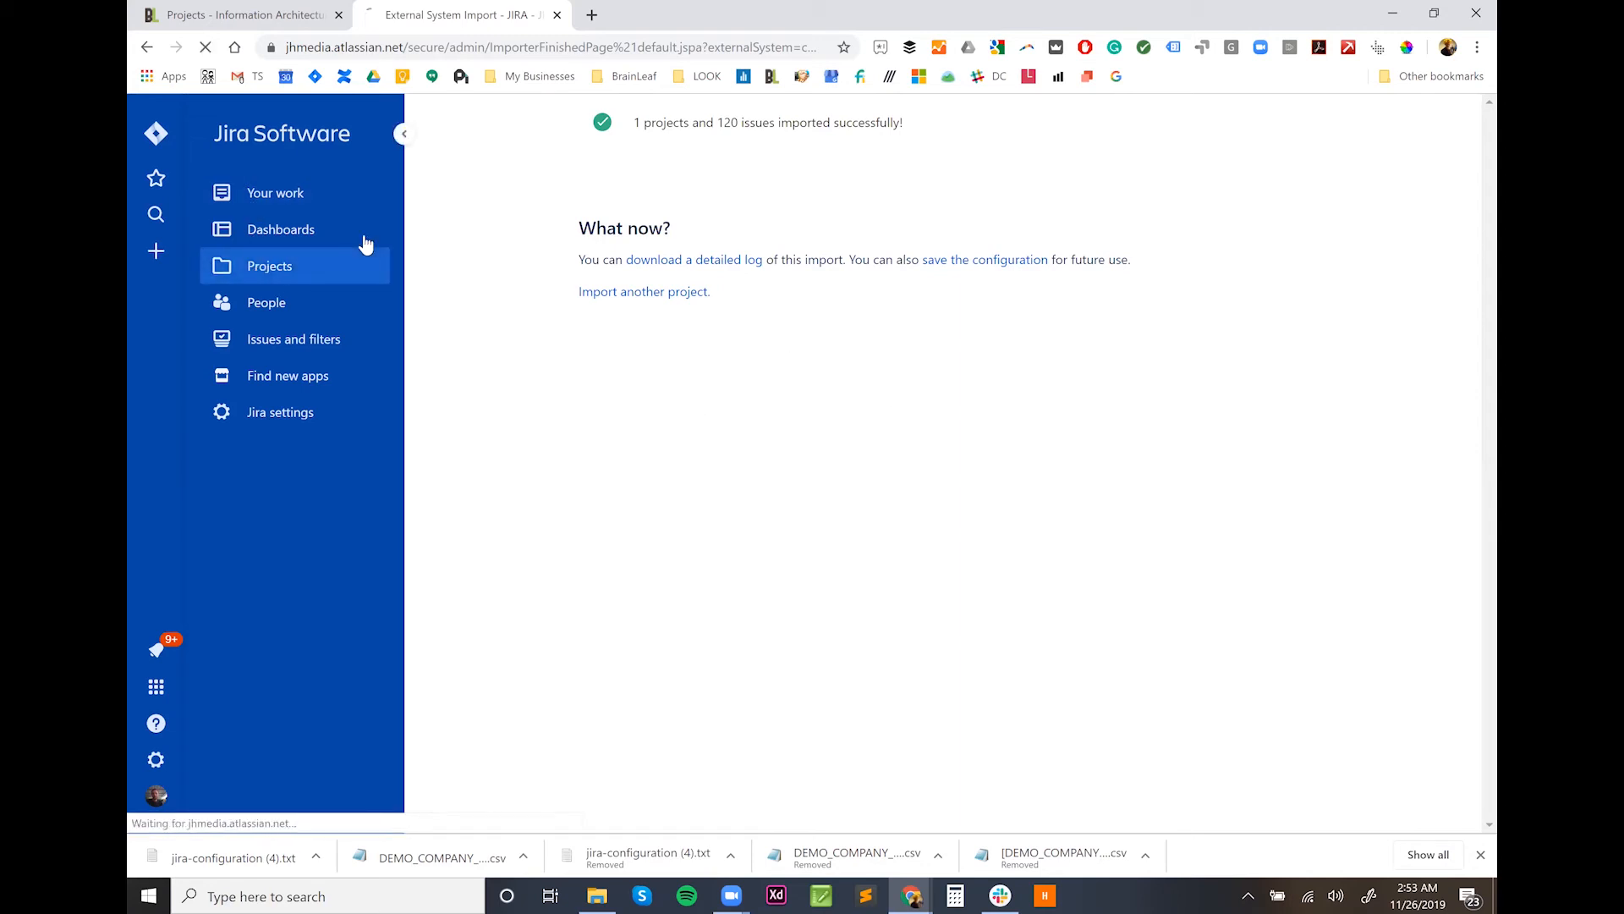
Step: Find the BL Export Demo 1 project on the second page of the project list and open it
{"action": "left_click", "coordinate": [276, 267]}
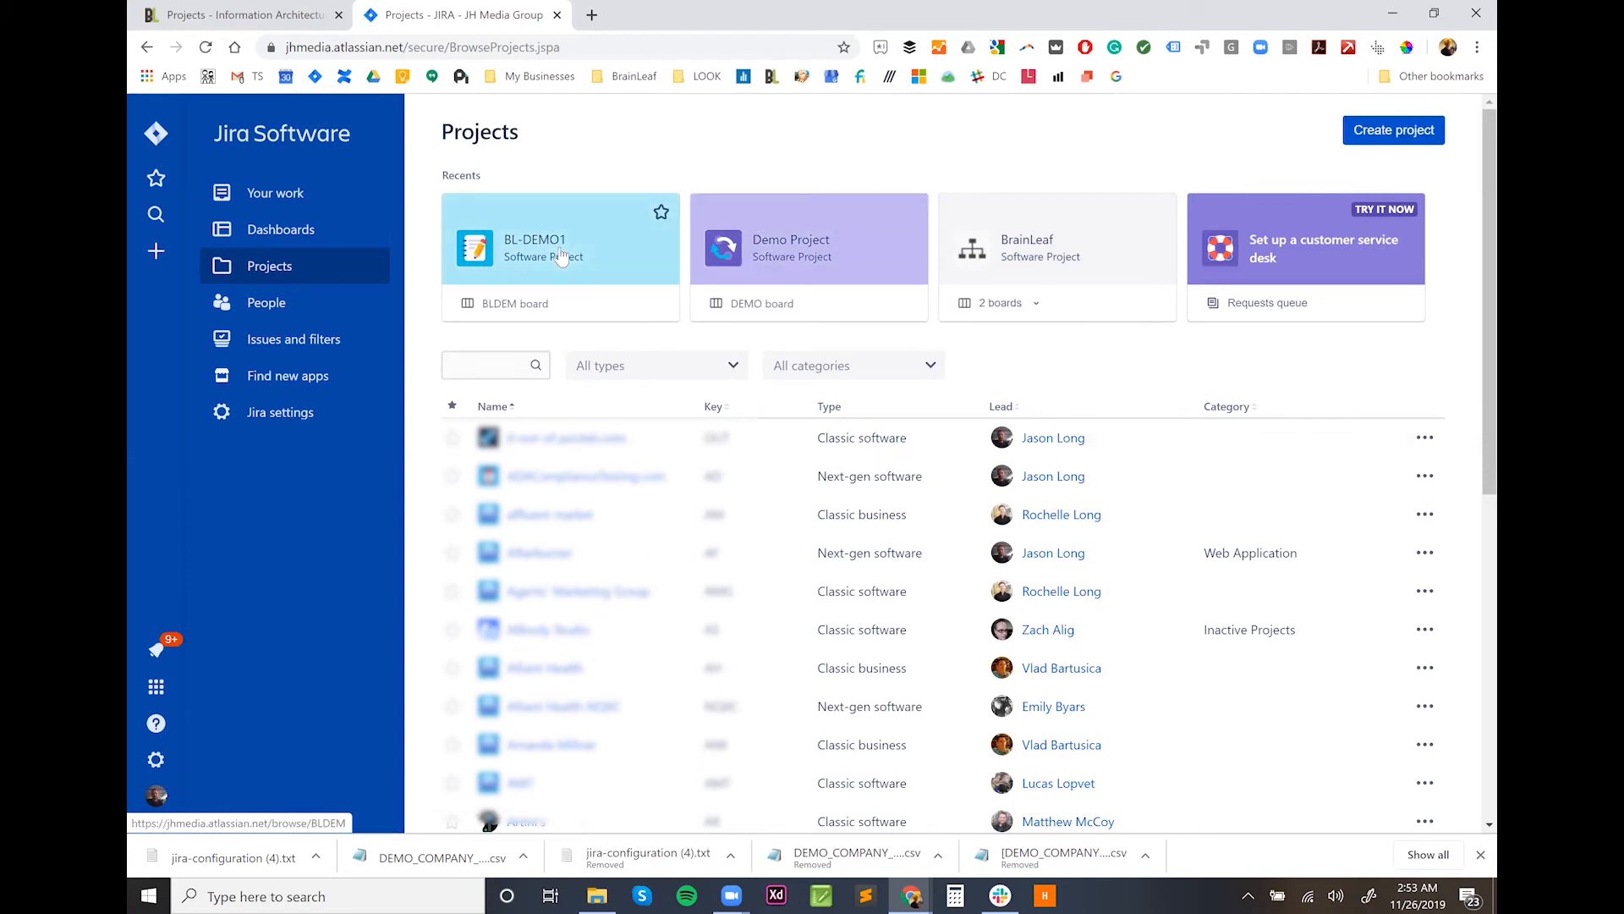
{"action": "scroll", "coordinate": [730, 613], "scroll_direction": "down", "scroll_amount": 7}
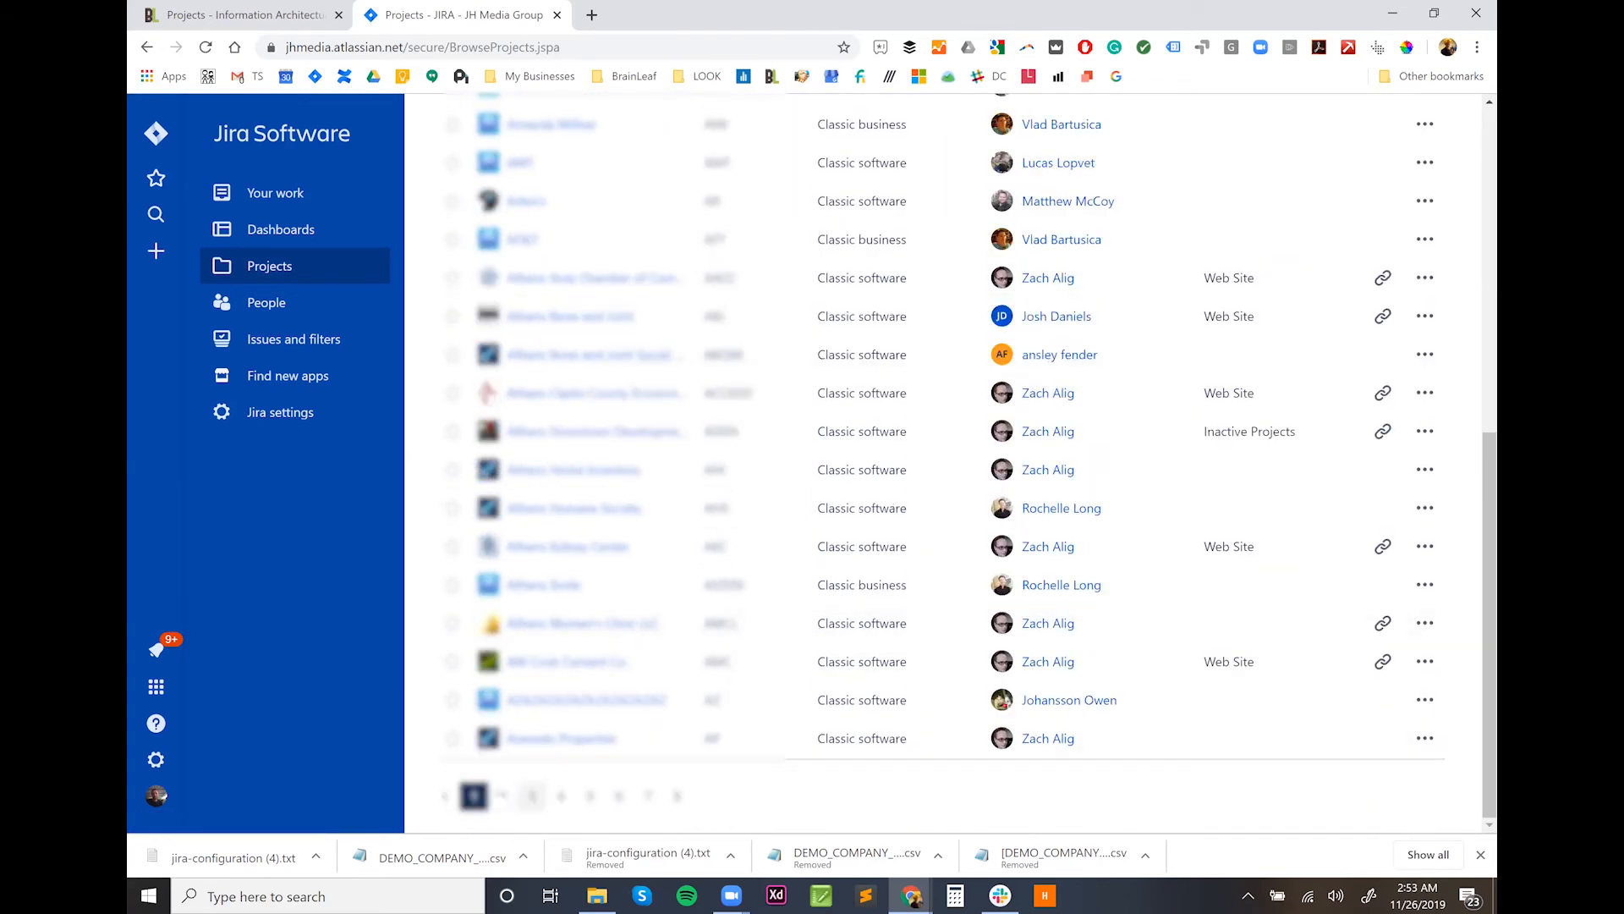
{"action": "left_click", "coordinate": [503, 795]}
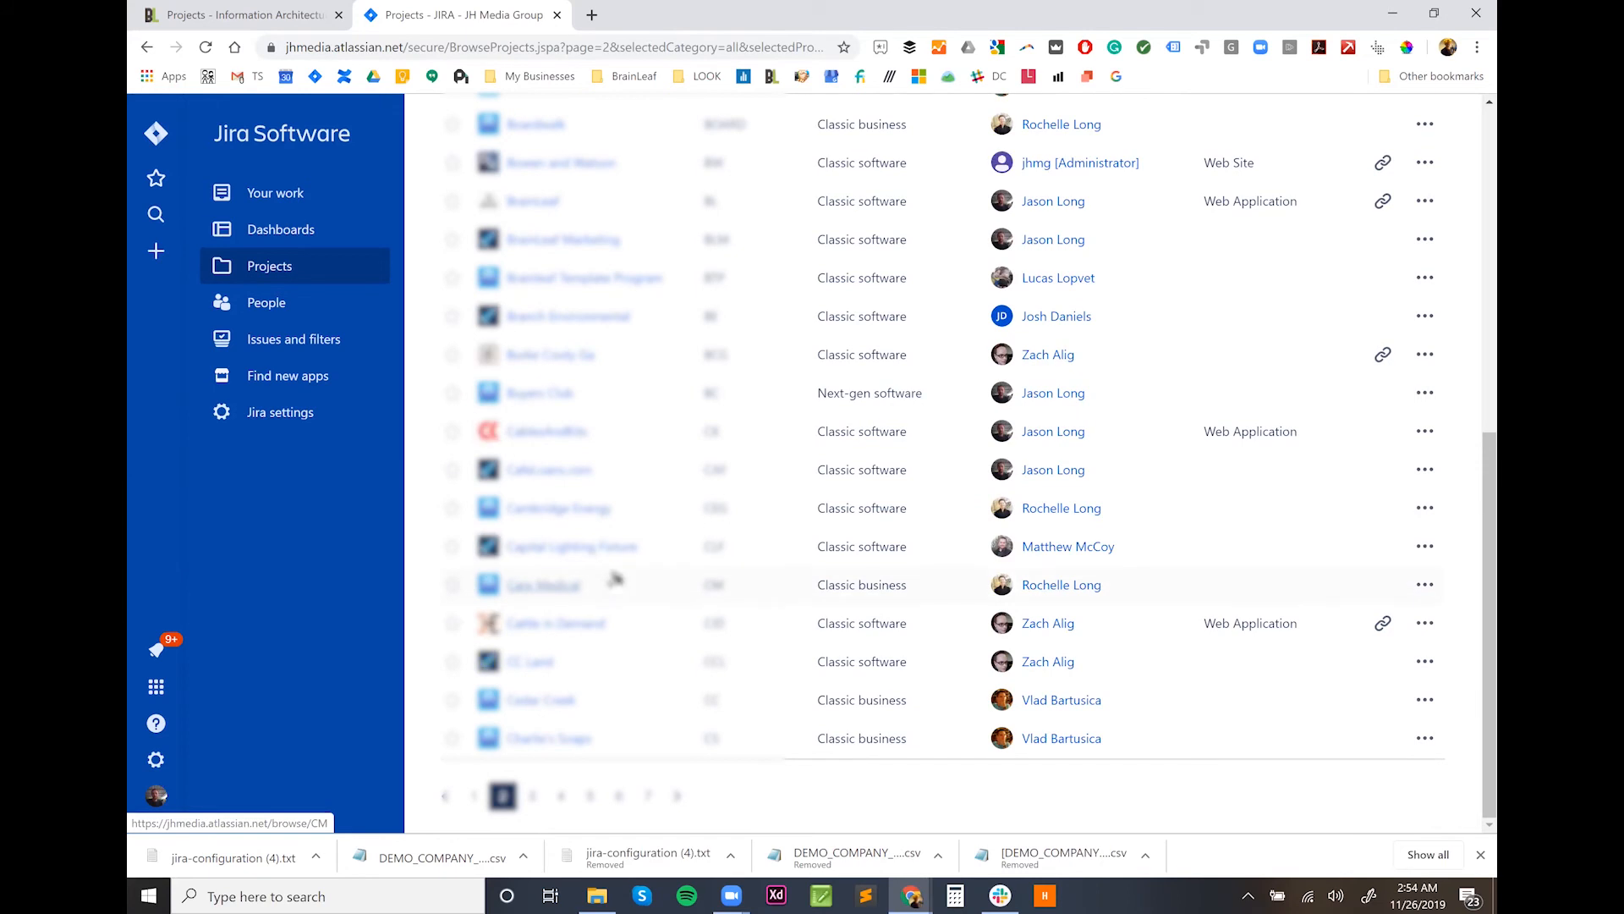
{"action": "scroll", "coordinate": [681, 461], "scroll_direction": "up", "scroll_amount": 1}
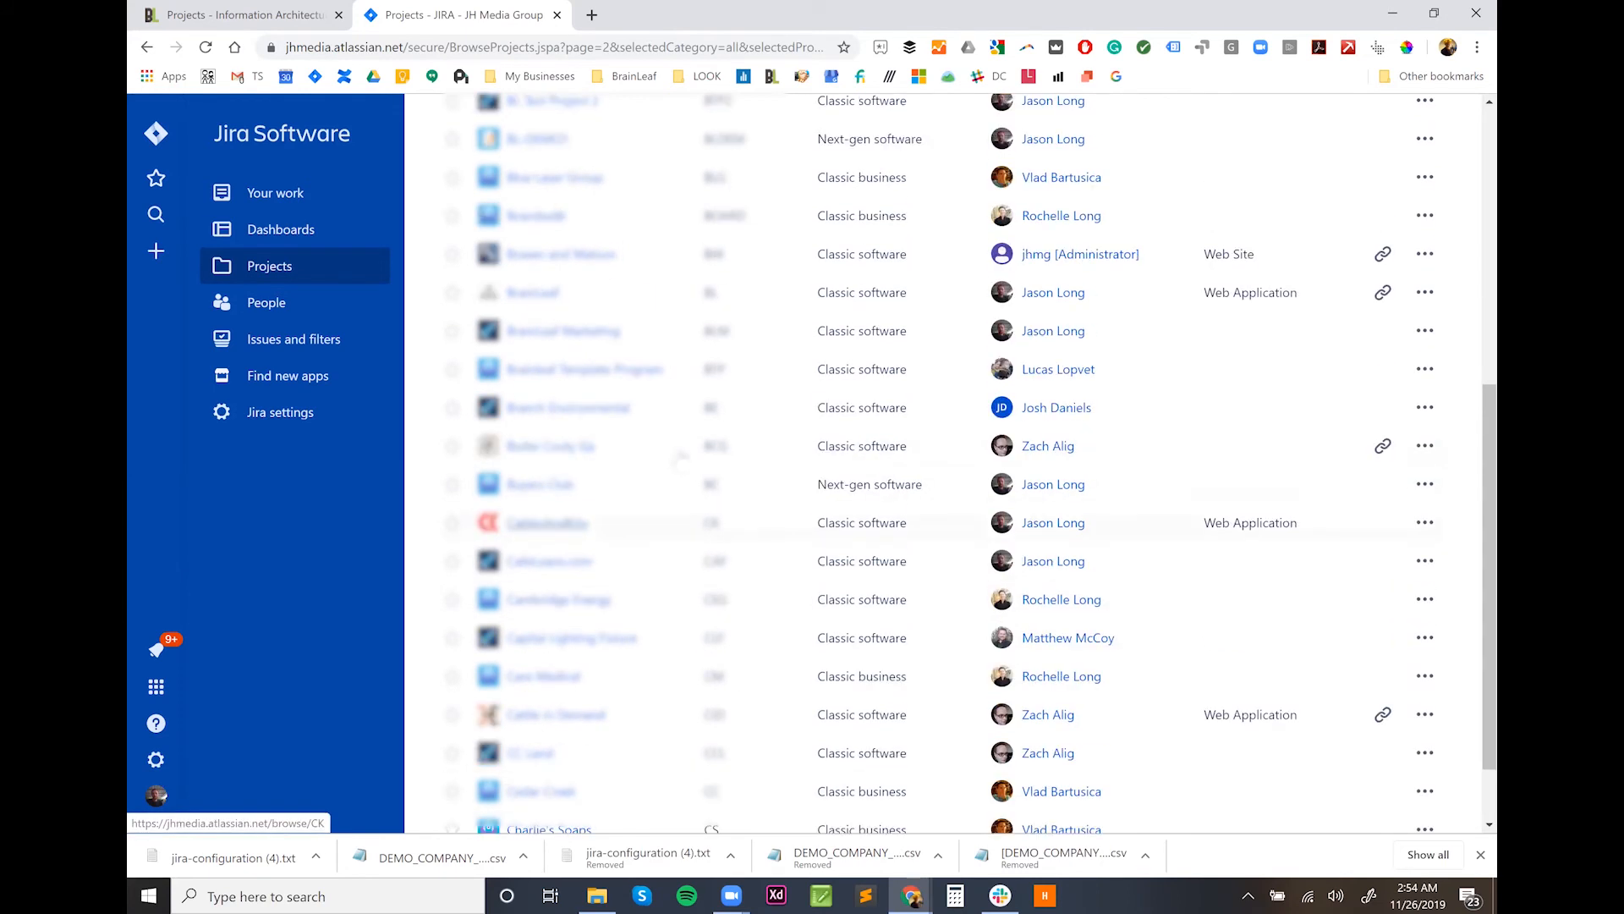
{"action": "scroll", "coordinate": [681, 461], "scroll_direction": "up", "scroll_amount": 2}
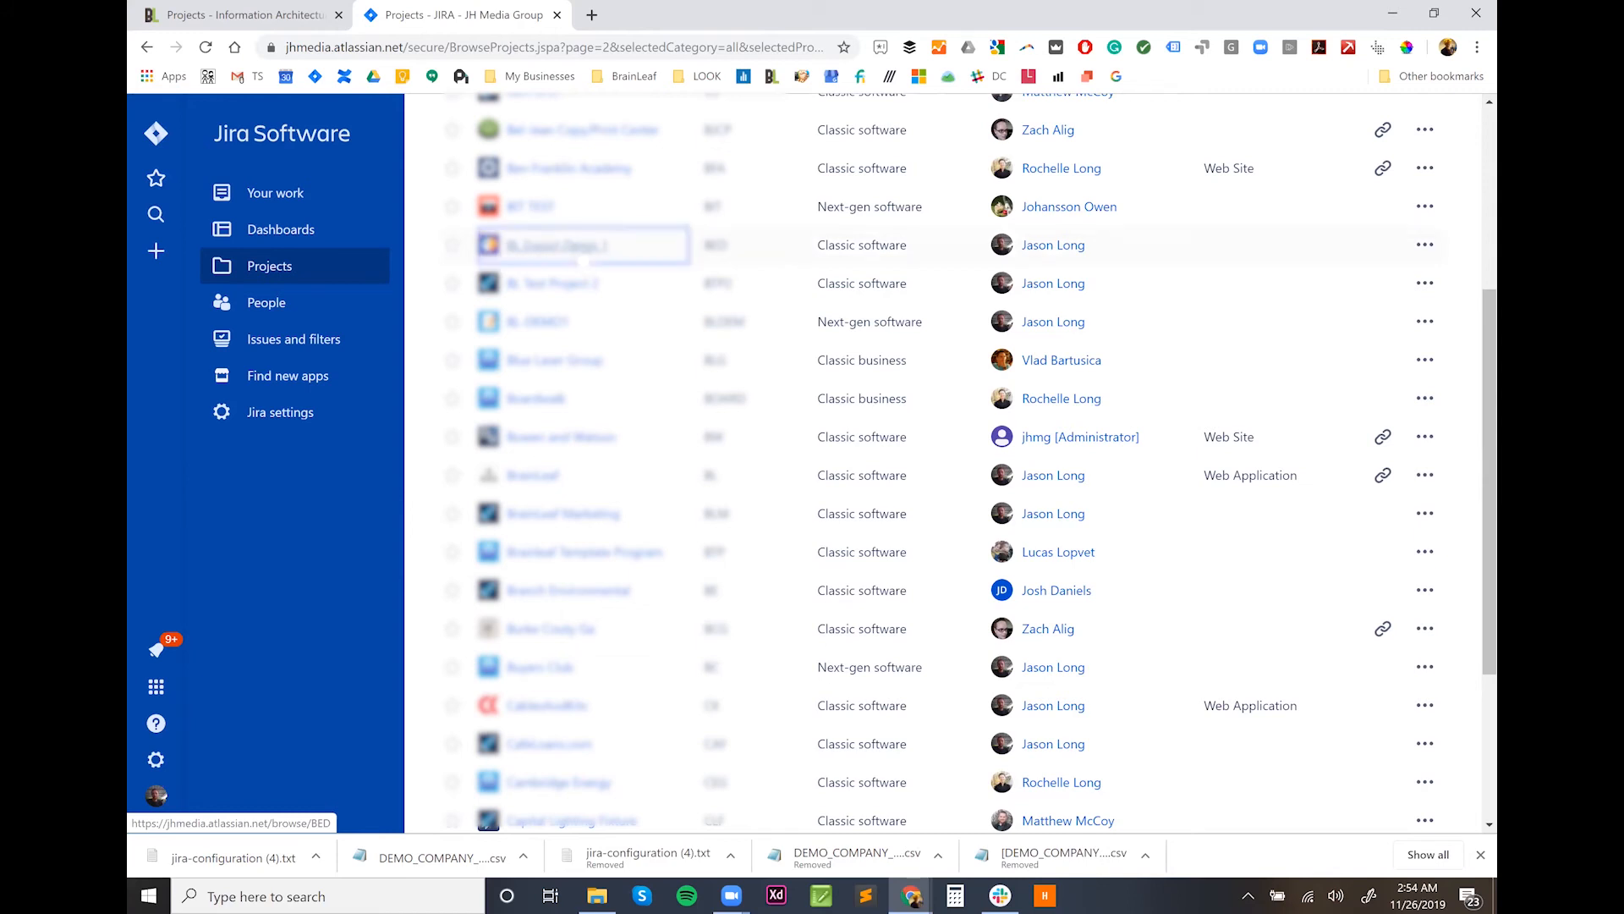
{"action": "left_click", "coordinate": [581, 248]}
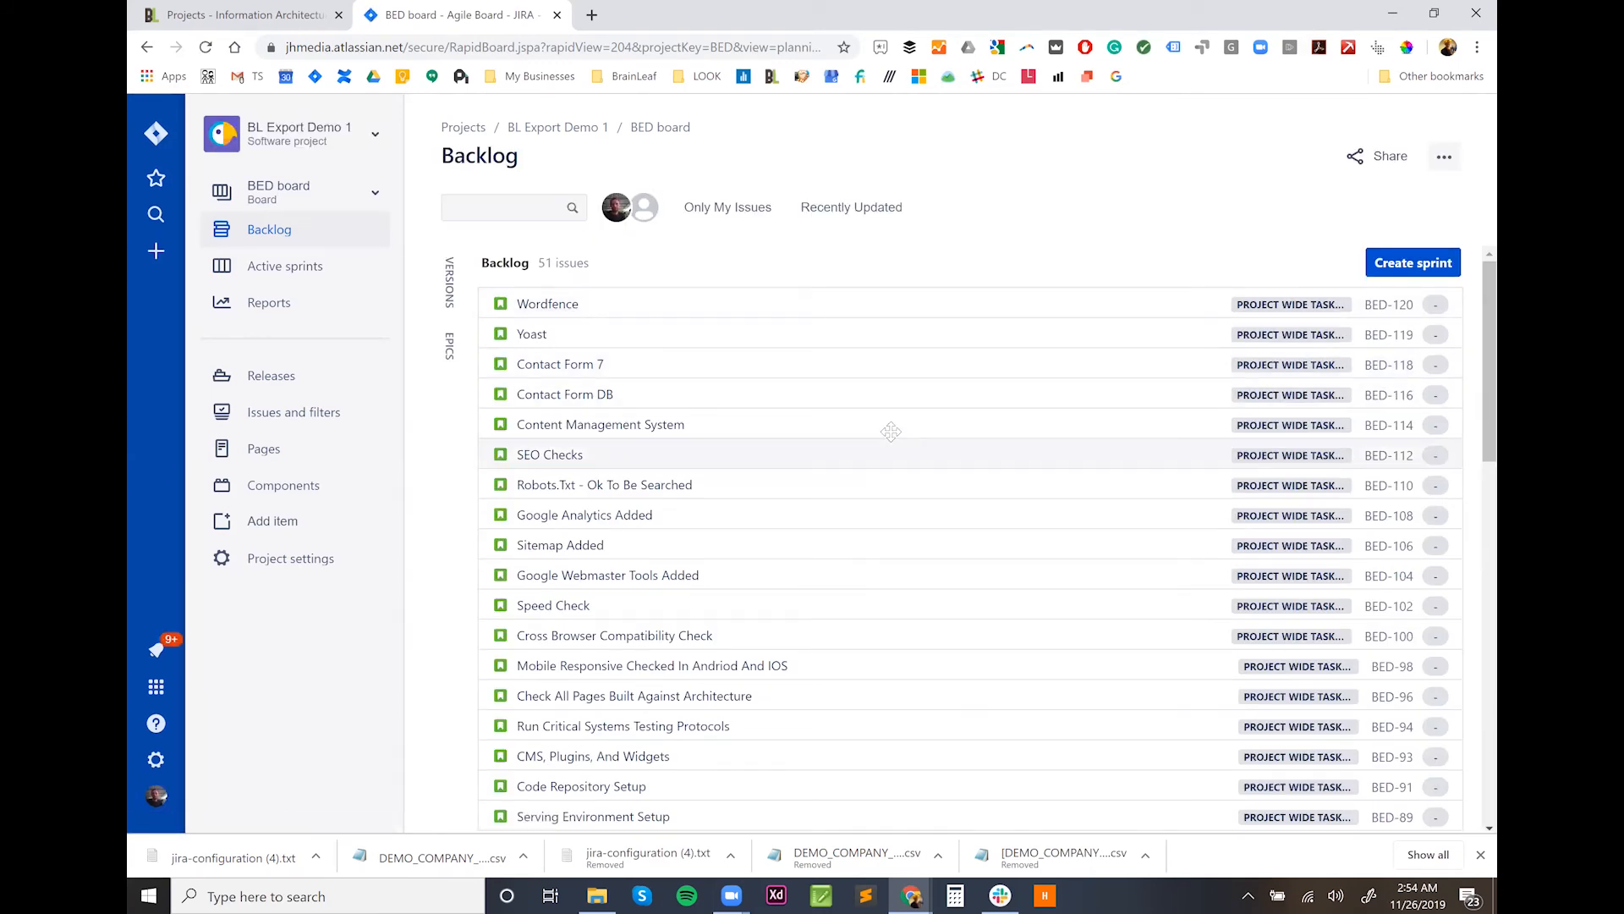
Step: Examine the imported backlog issues and the epic labels they are grouped under
{"action": "scroll", "coordinate": [943, 604], "scroll_direction": "down", "scroll_amount": 12}
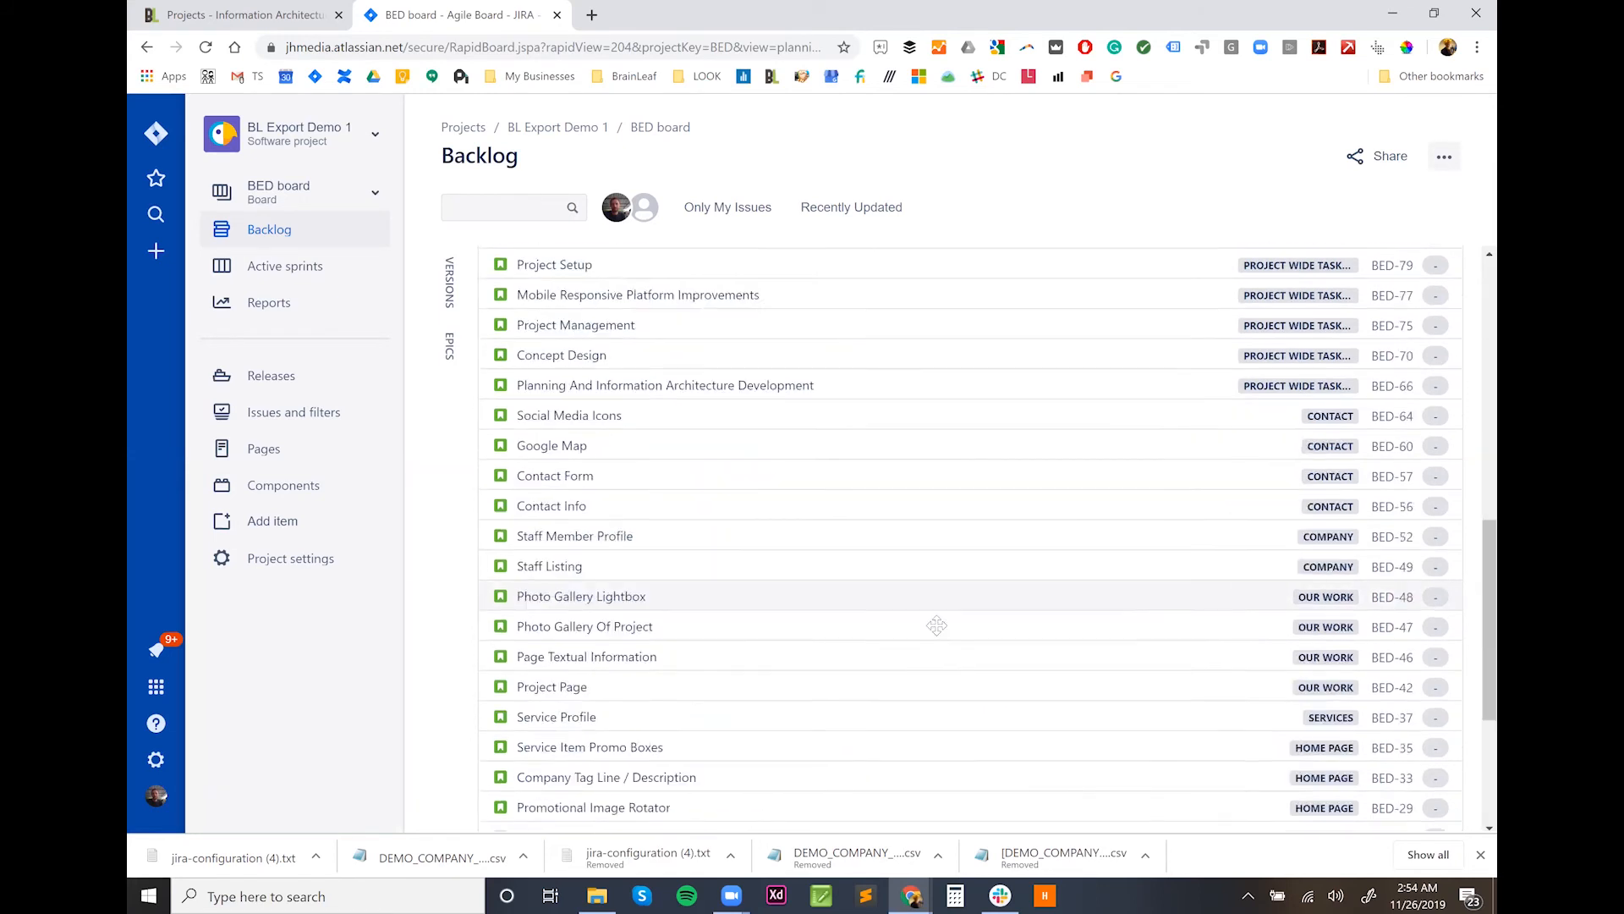
{"action": "scroll", "coordinate": [1061, 719], "scroll_direction": "up", "scroll_amount": 12}
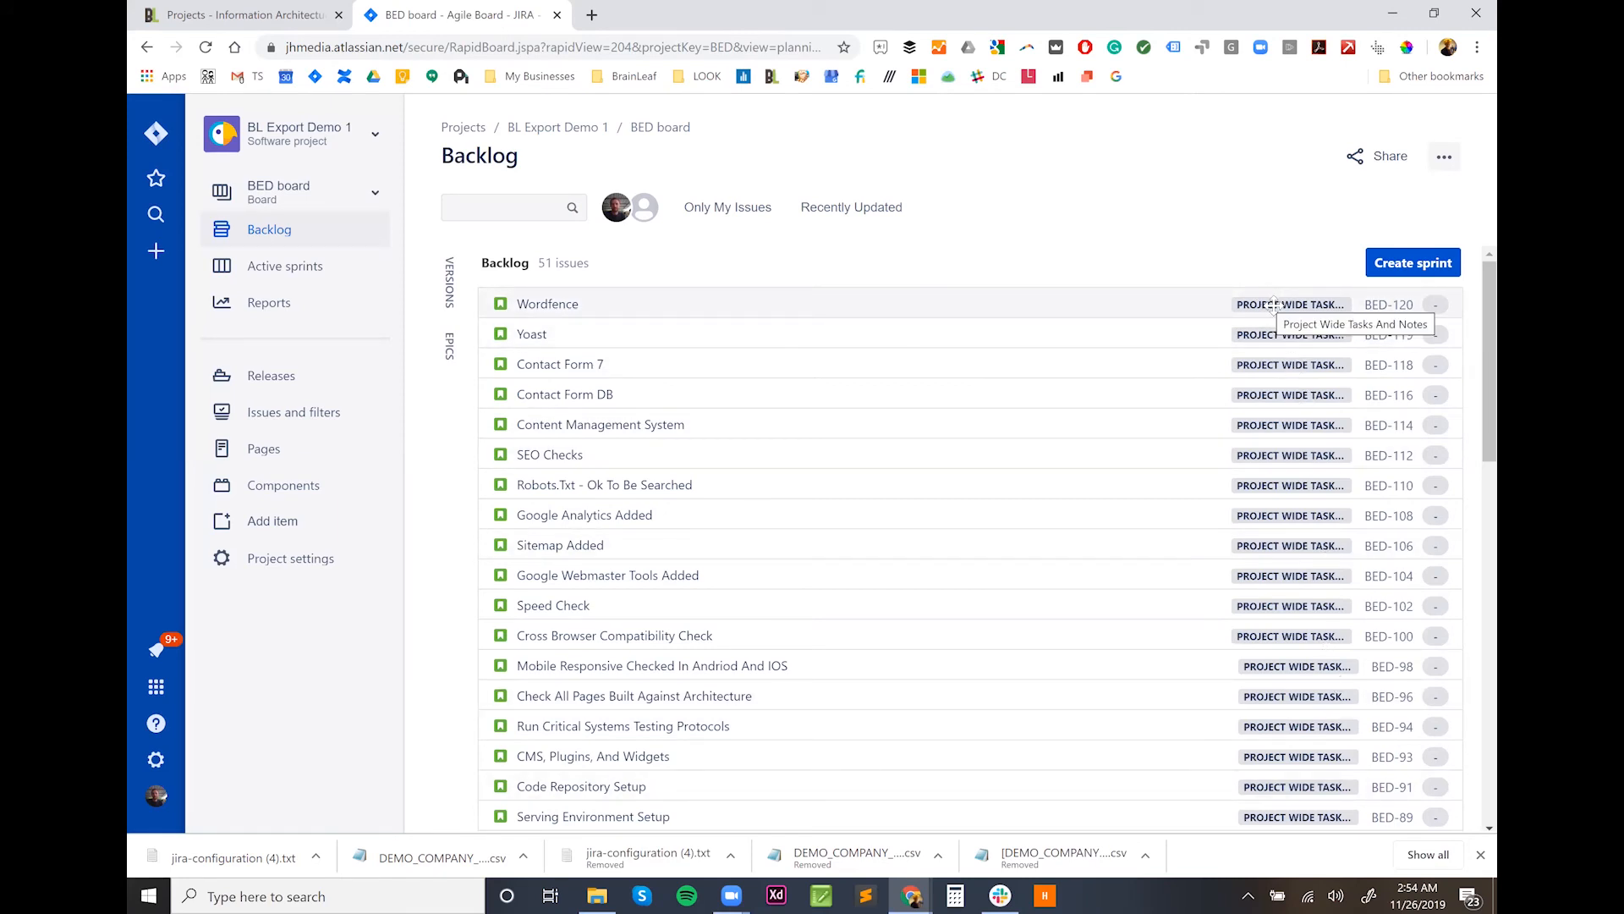
{"action": "scroll", "coordinate": [1273, 306], "scroll_direction": "down", "scroll_amount": 10}
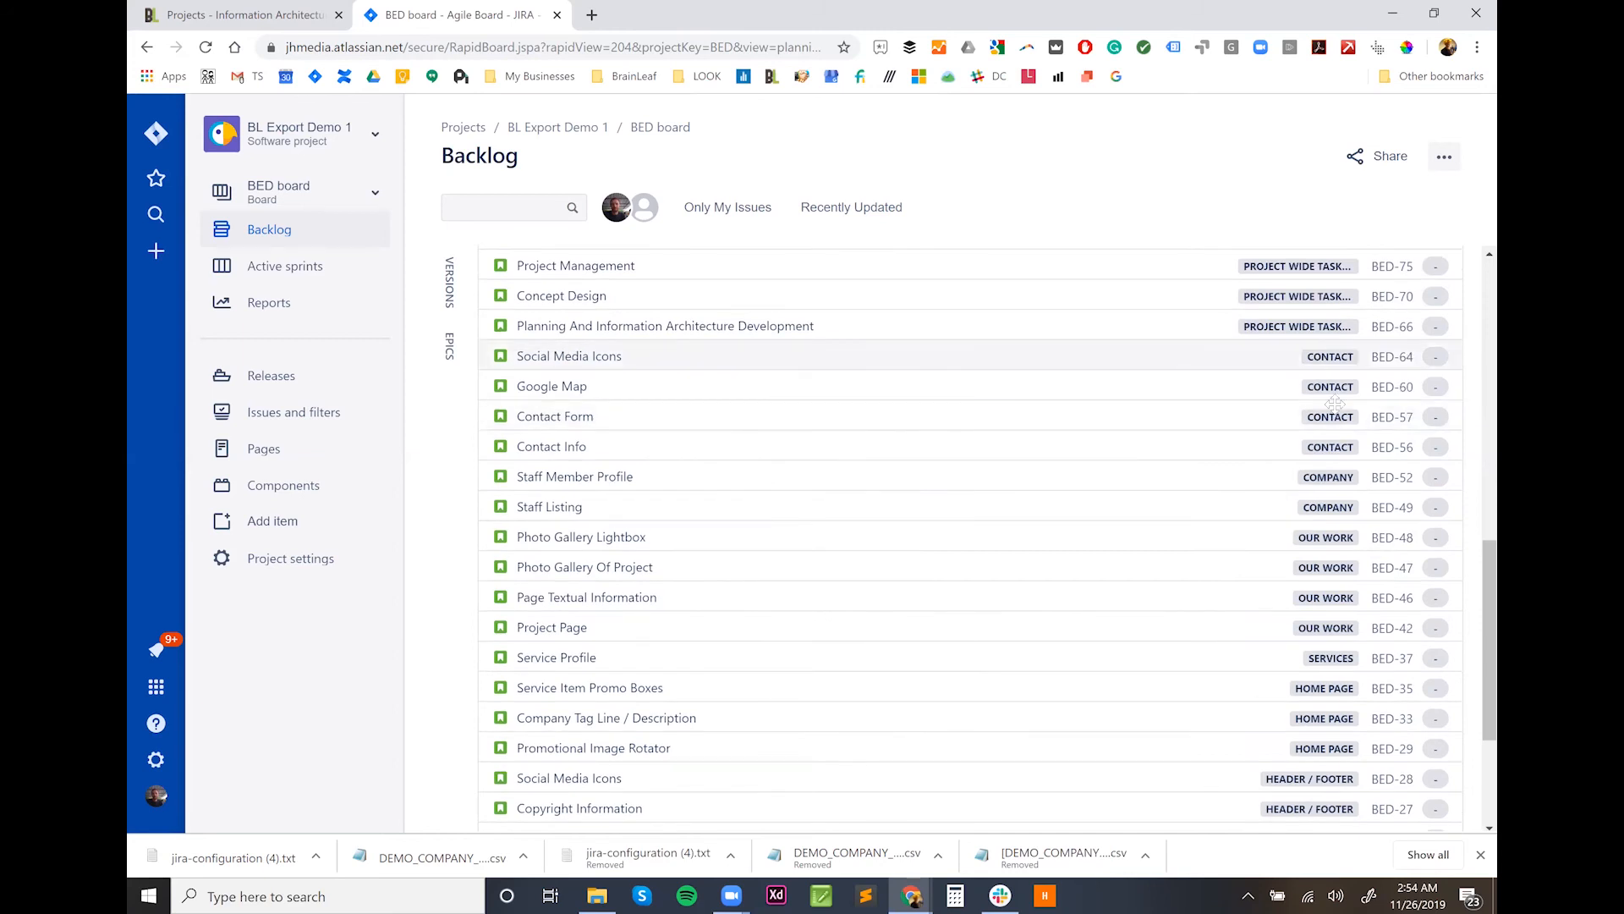
{"action": "scroll", "coordinate": [1323, 659], "scroll_direction": "down", "scroll_amount": 3}
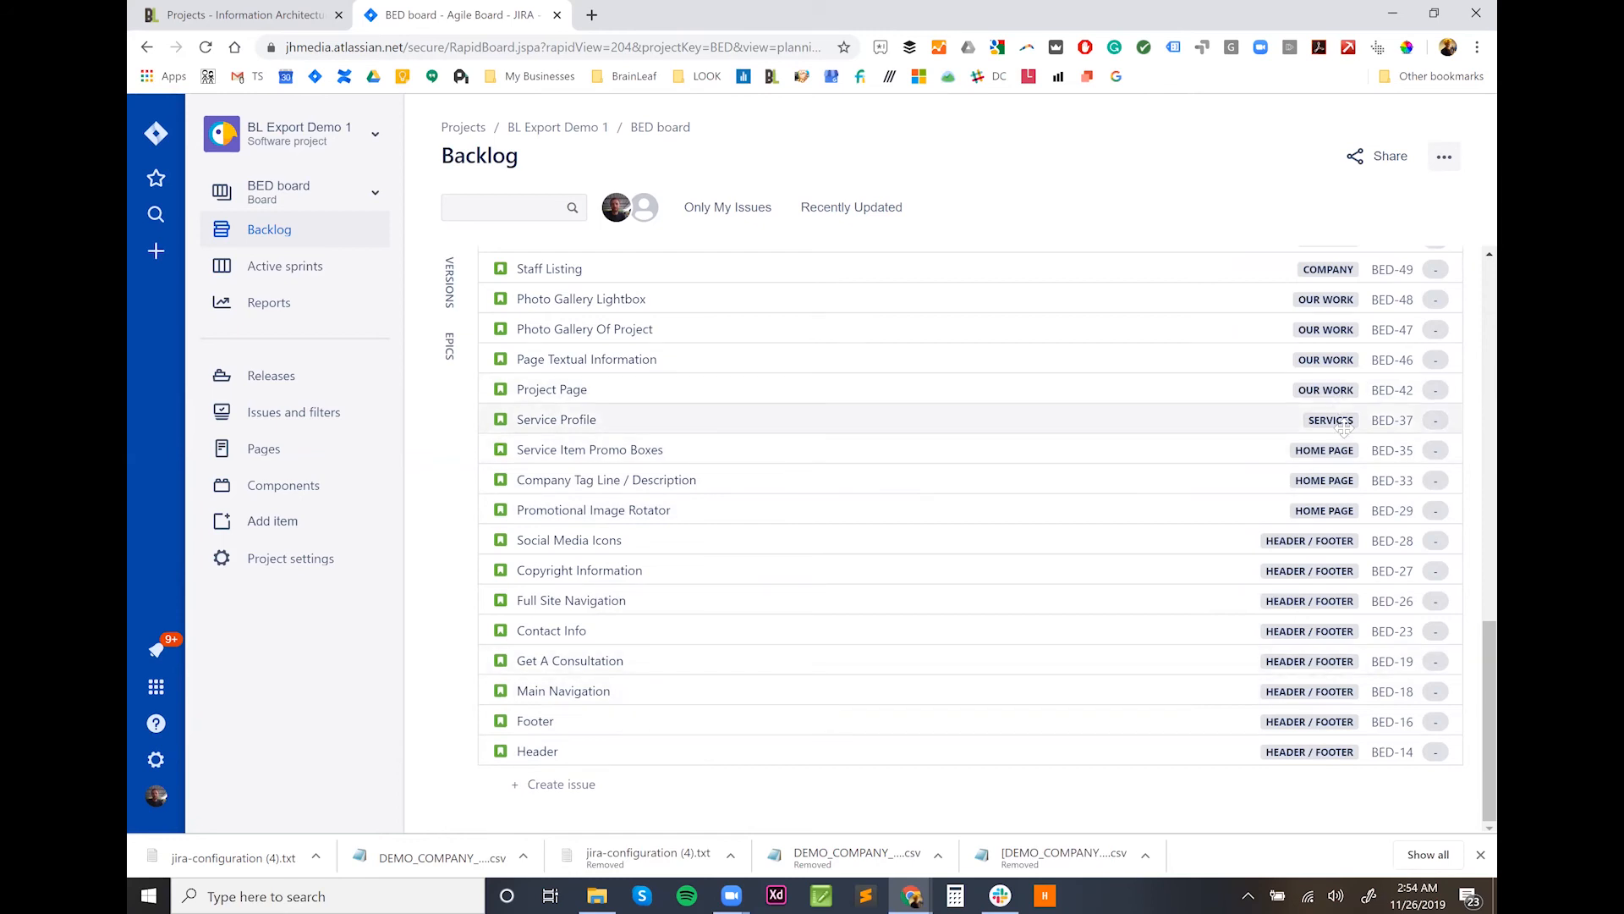
{"action": "scroll", "coordinate": [1358, 624], "scroll_direction": "up", "scroll_amount": 3}
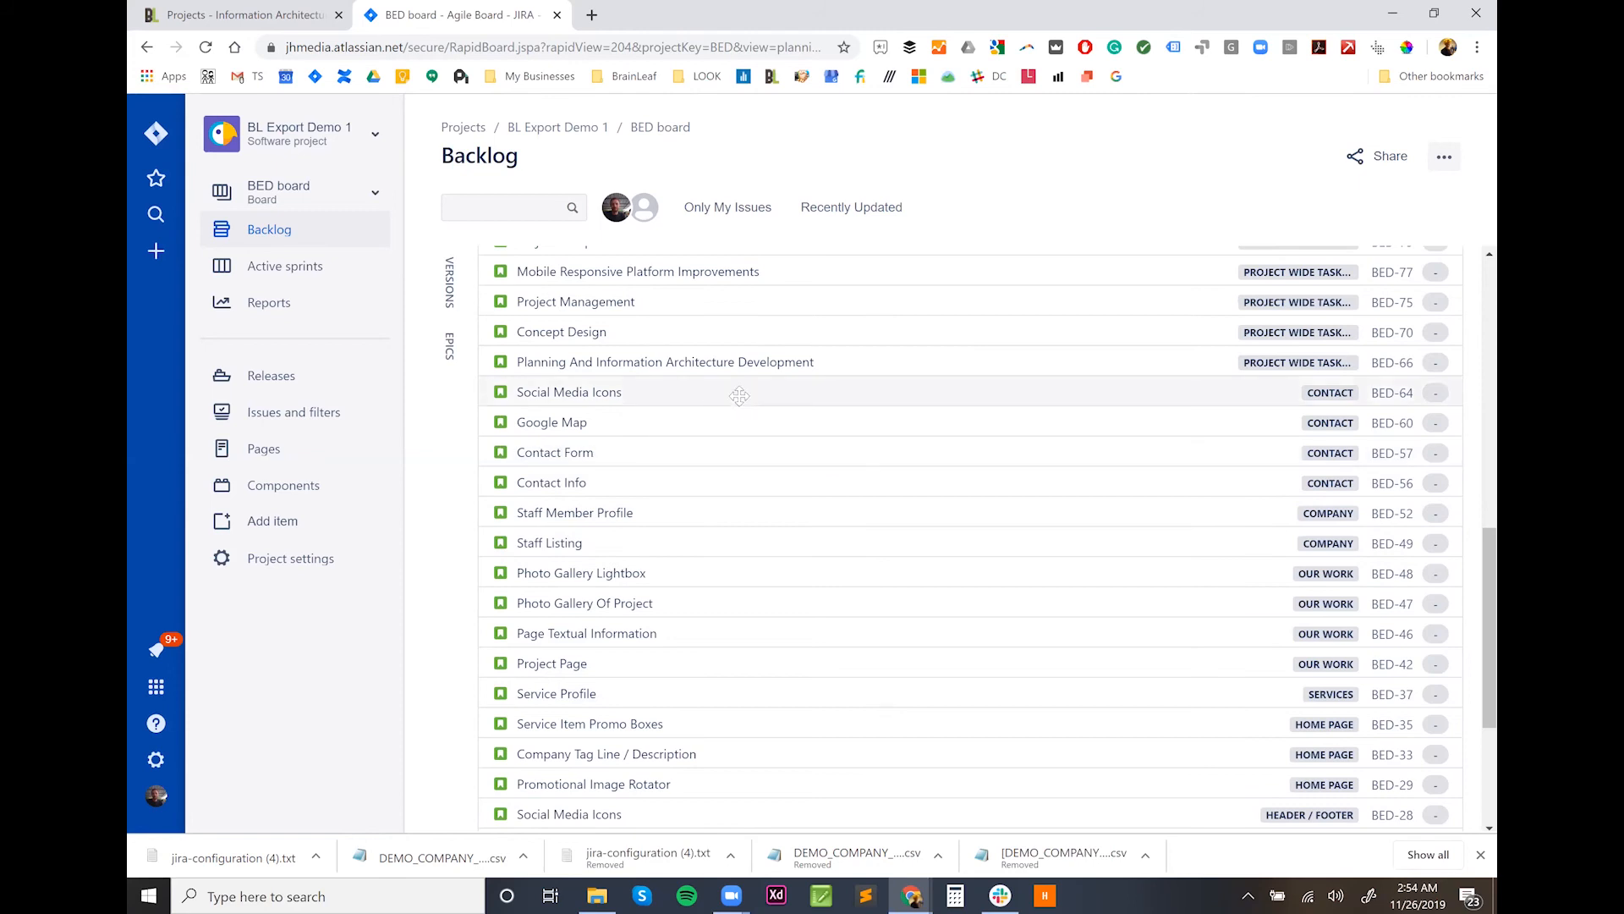
{"action": "scroll", "coordinate": [725, 546], "scroll_direction": "up", "scroll_amount": 2}
{"action": "scroll", "coordinate": [729, 544], "scroll_direction": "down", "scroll_amount": 1}
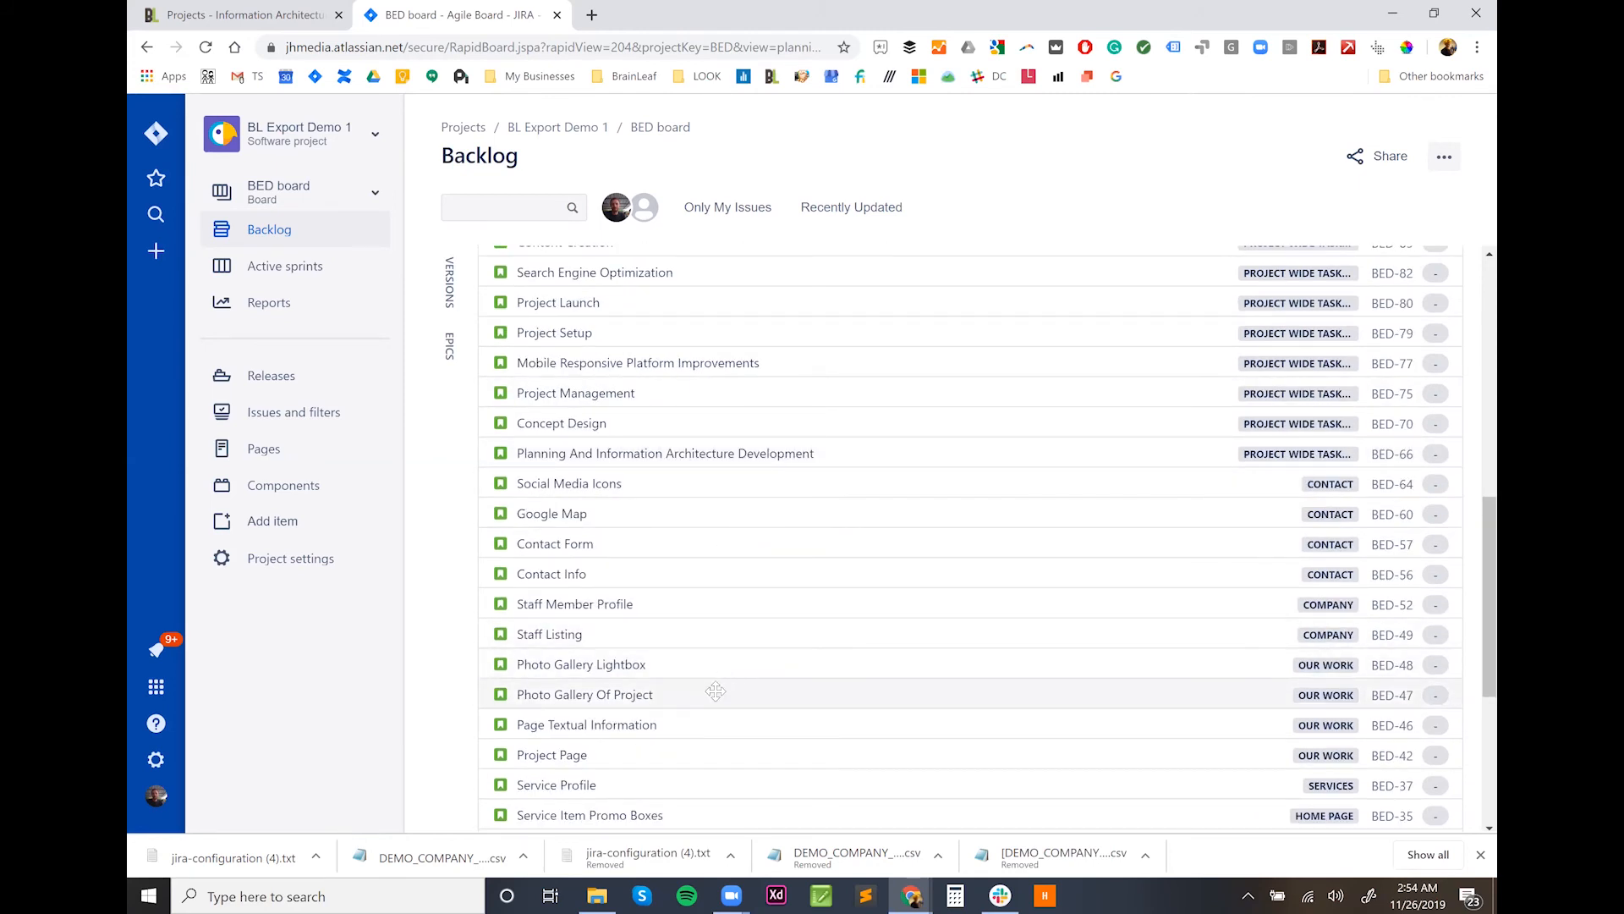
Step: Open the Staff Listing story and examine its description, subtasks, original estimate, epic link and additional fields
{"action": "left_click", "coordinate": [693, 637]}
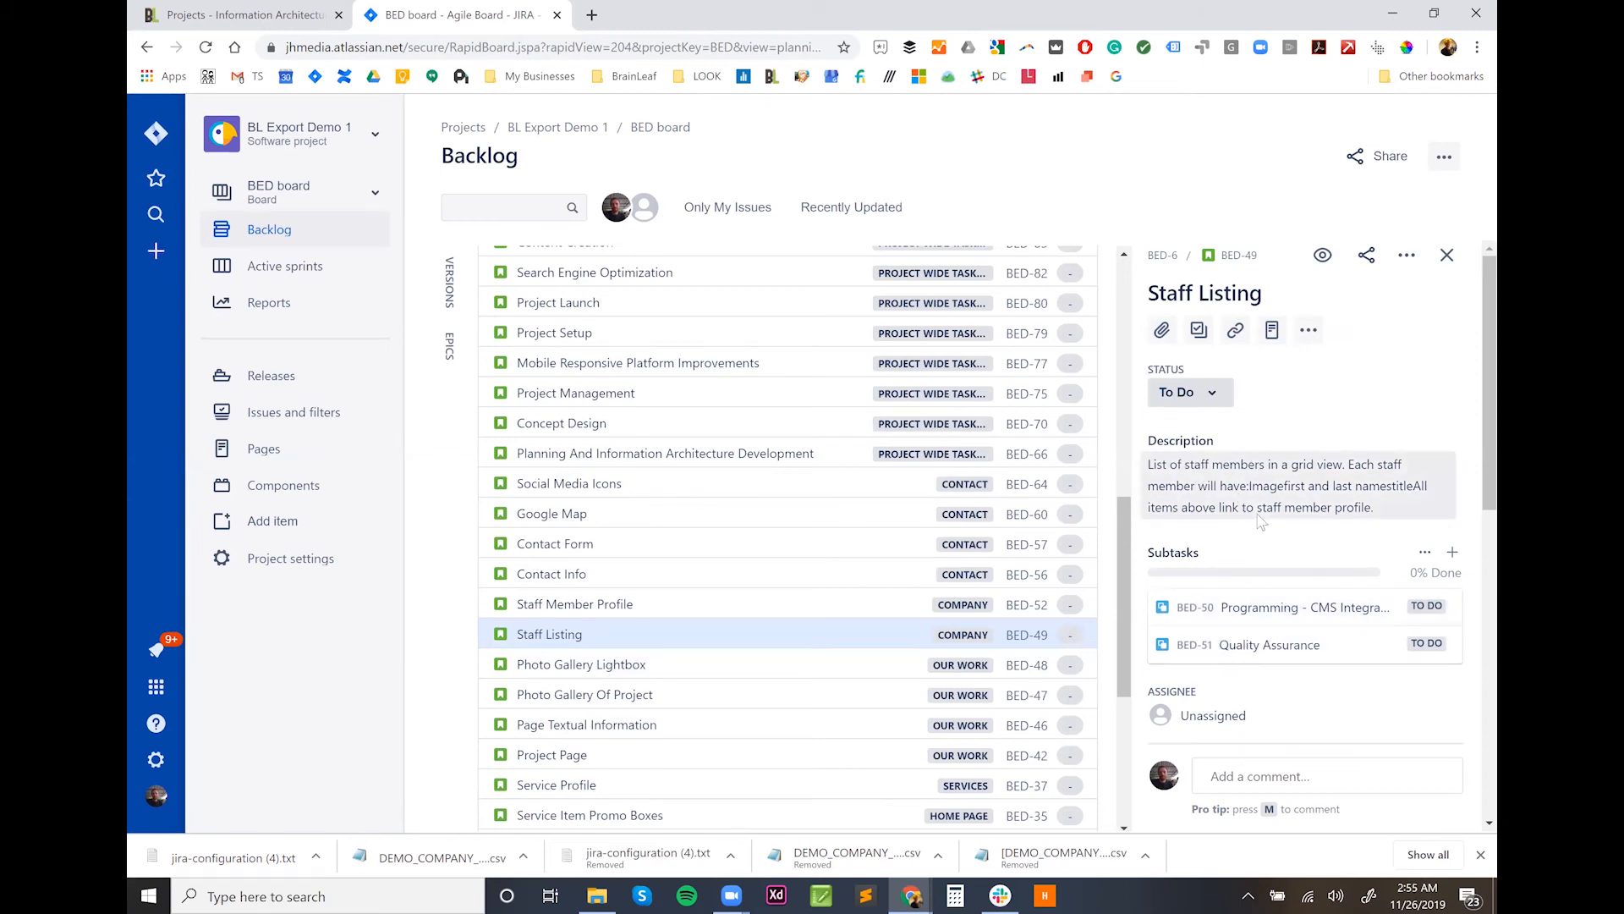
{"action": "scroll", "coordinate": [1258, 592], "scroll_direction": "down", "scroll_amount": 2}
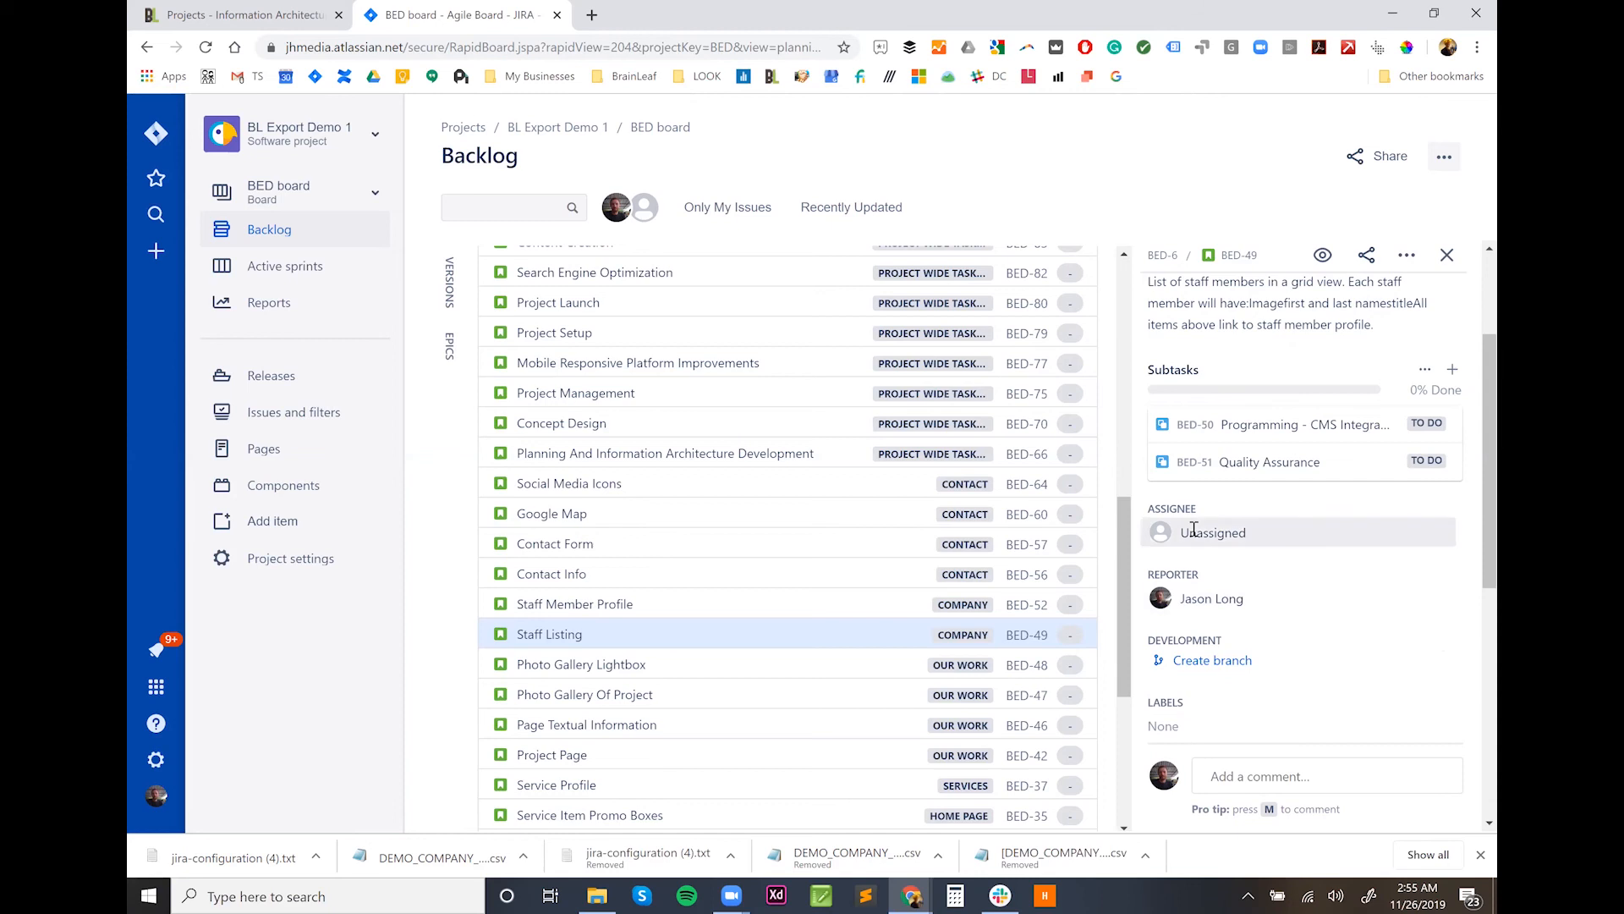
{"action": "scroll", "coordinate": [1220, 585], "scroll_direction": "down", "scroll_amount": 3}
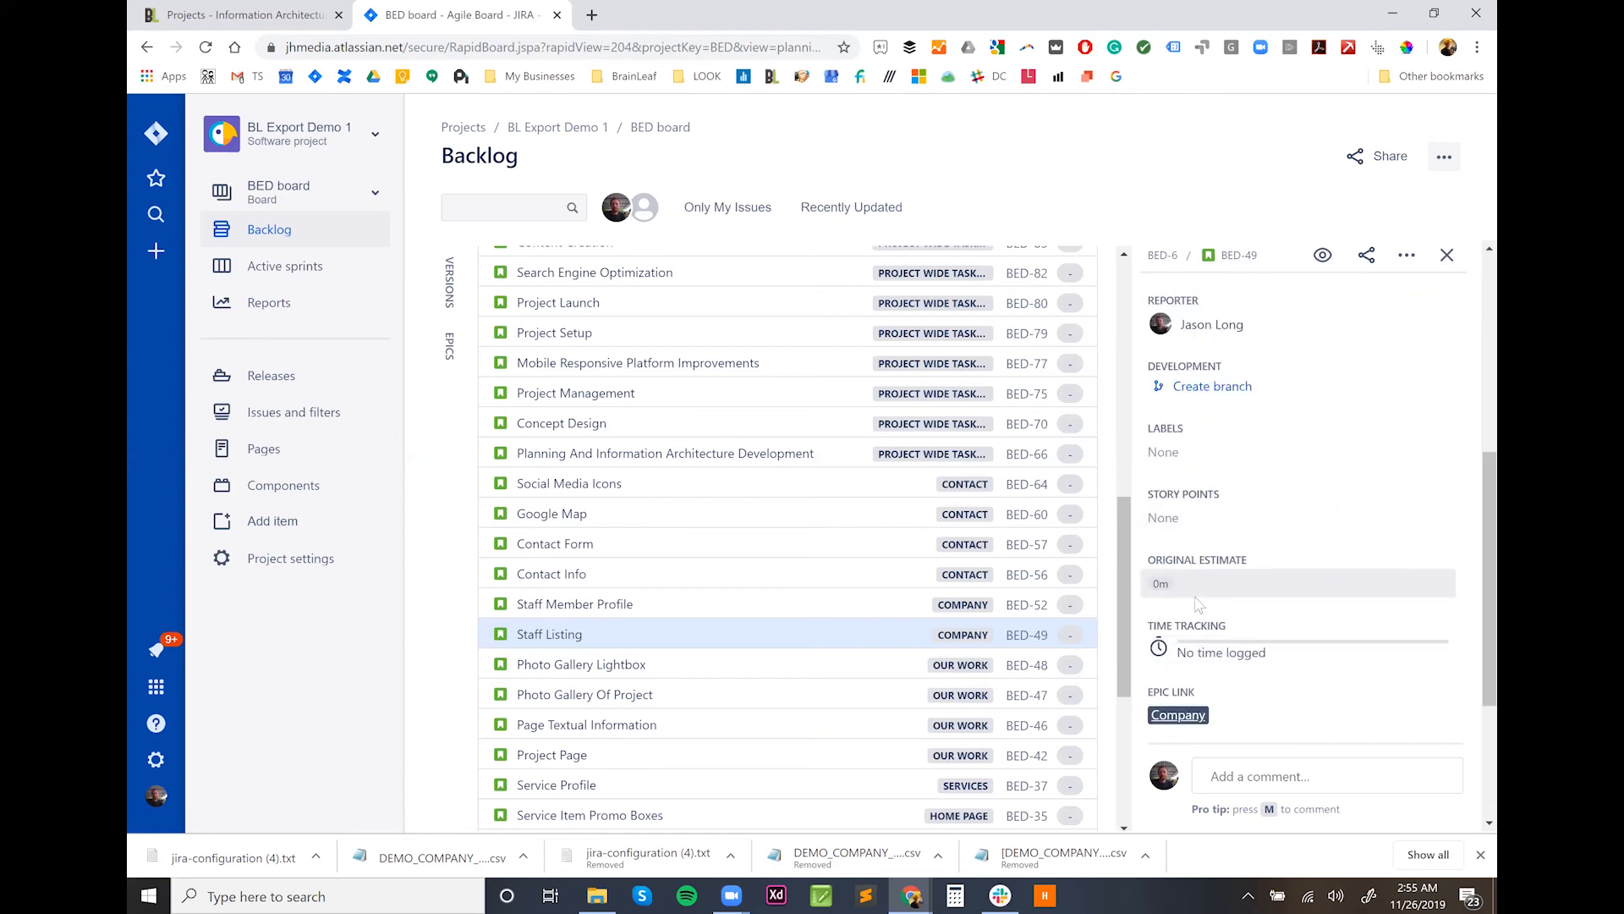
{"action": "scroll", "coordinate": [1245, 507], "scroll_direction": "up", "scroll_amount": 4}
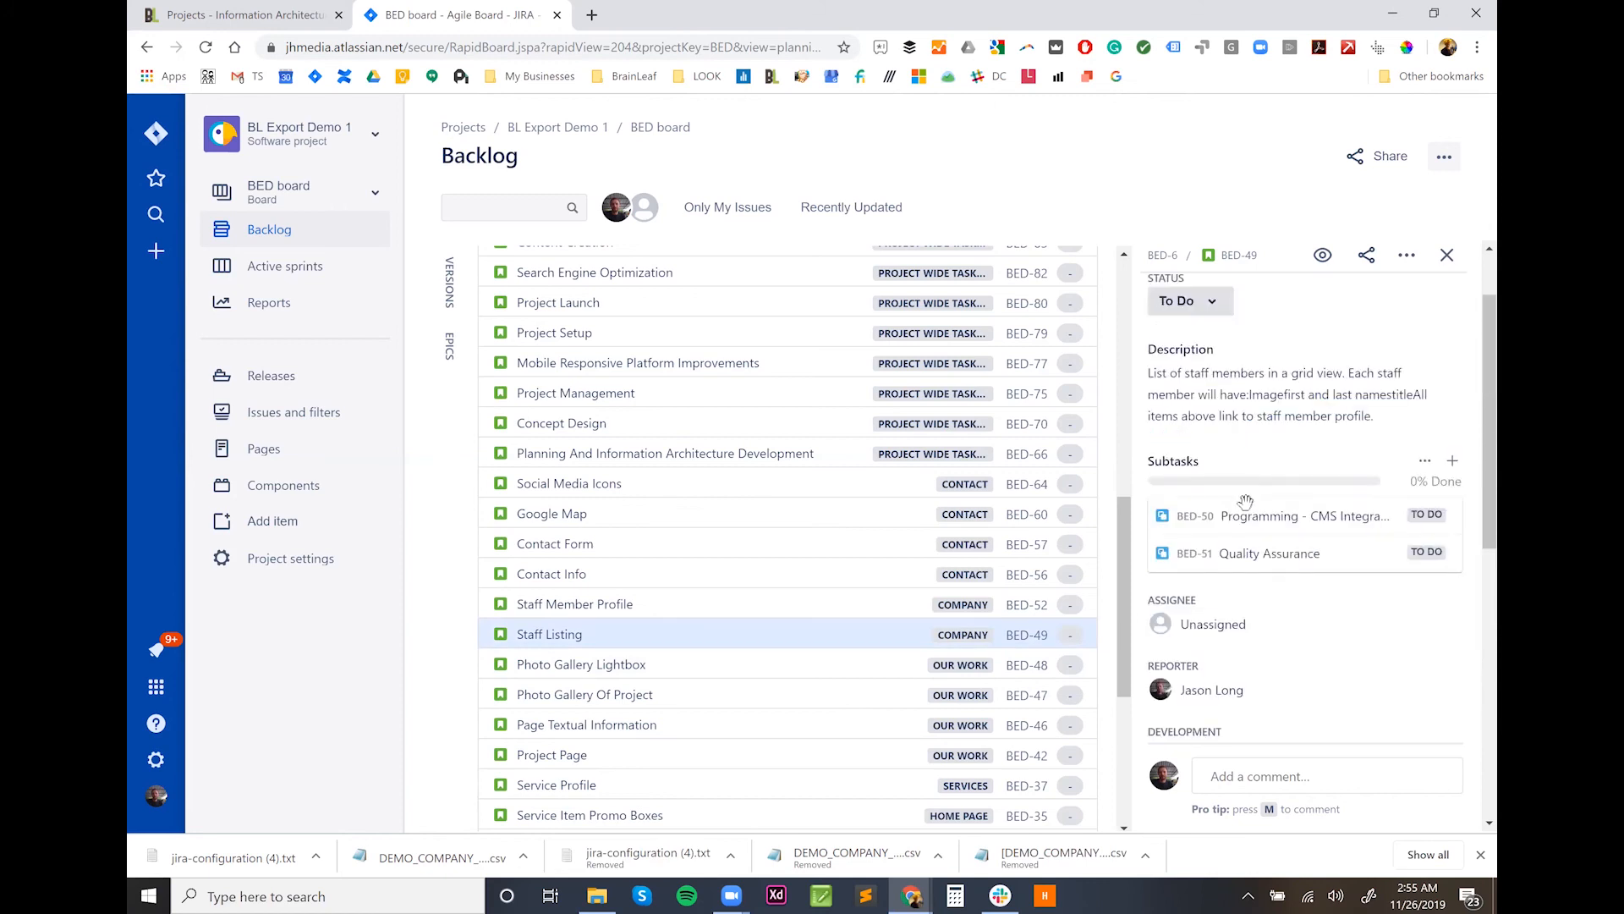
{"action": "scroll", "coordinate": [1310, 668], "scroll_direction": "down", "scroll_amount": 3}
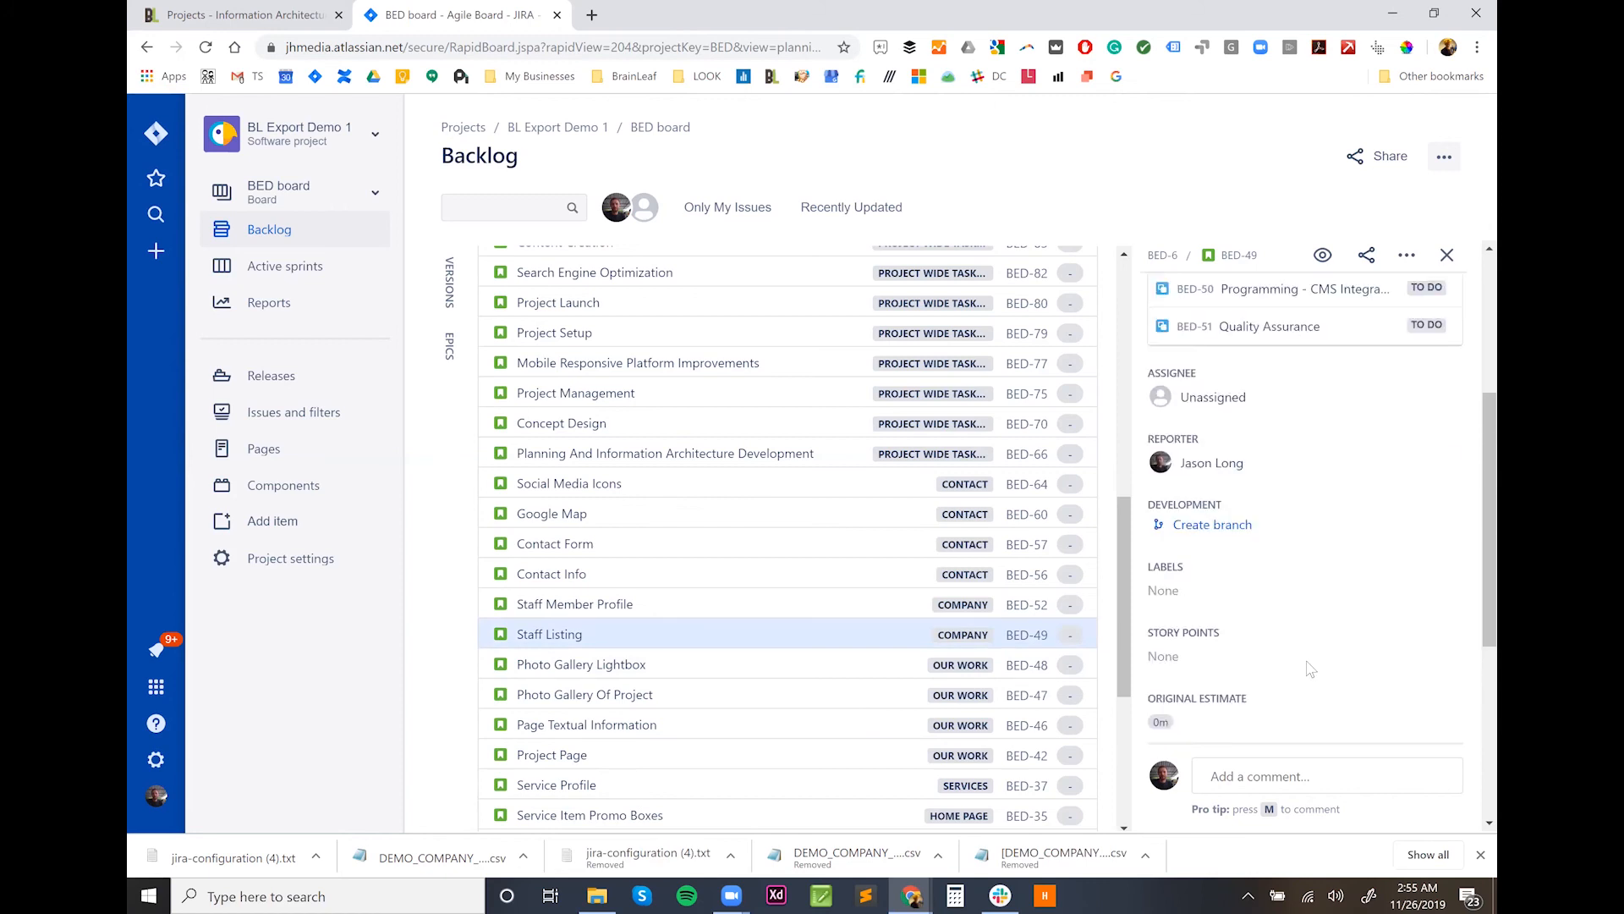
{"action": "scroll", "coordinate": [1310, 669], "scroll_direction": "down", "scroll_amount": 5}
{"action": "left_click", "coordinate": [1231, 577]}
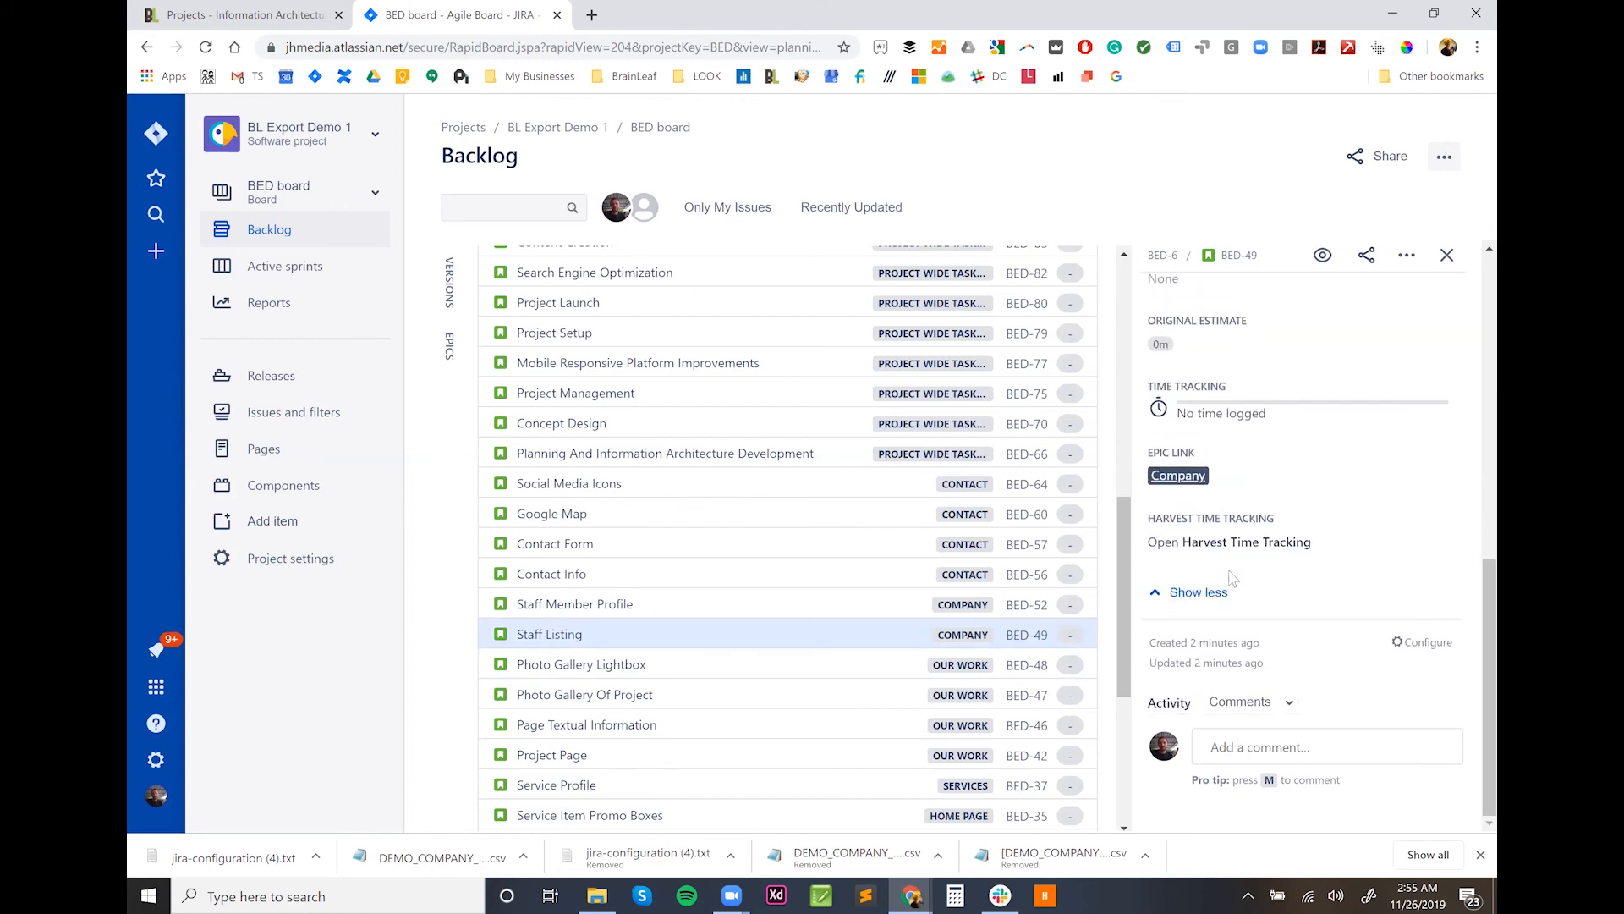
{"action": "scroll", "coordinate": [1231, 423], "scroll_direction": "up", "scroll_amount": 2}
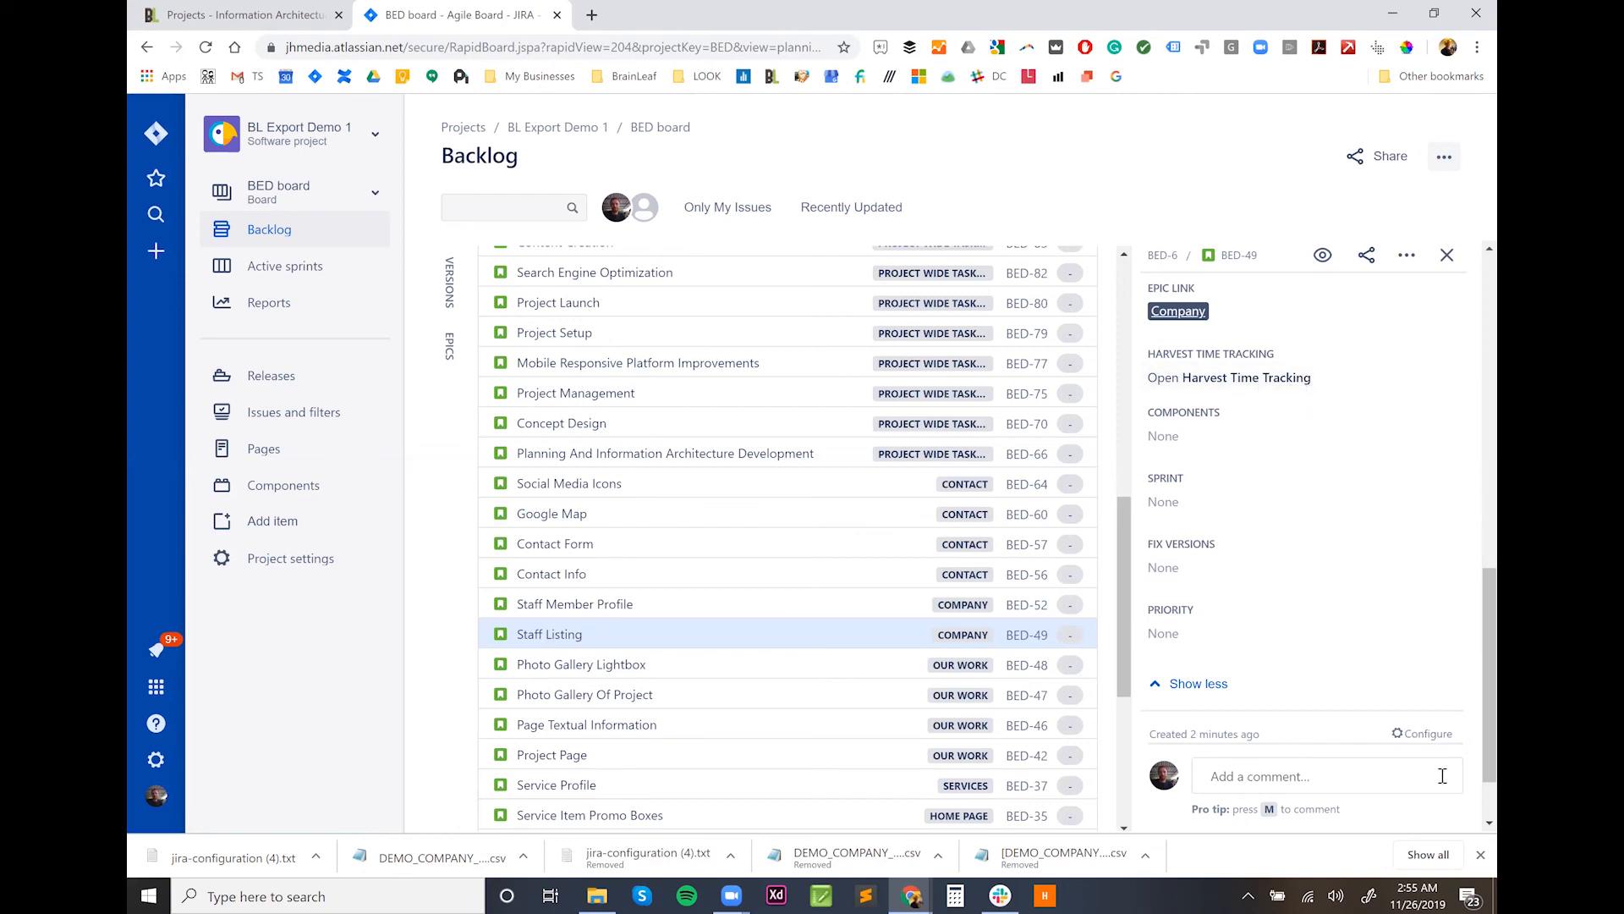
{"action": "scroll", "coordinate": [1324, 613], "scroll_direction": "up", "scroll_amount": 3}
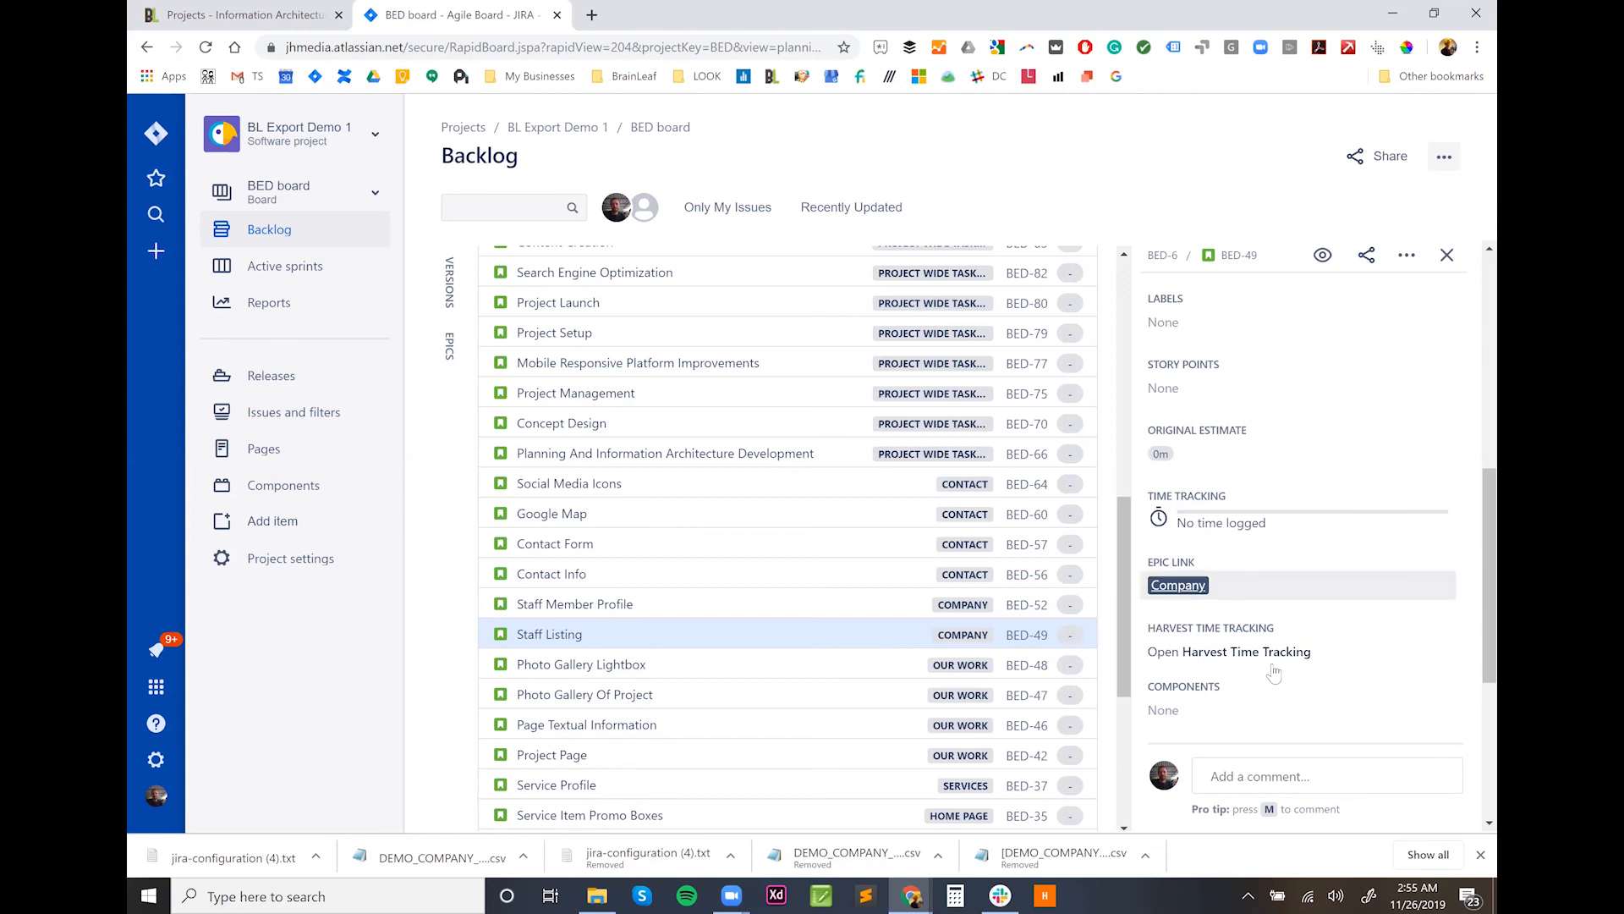
{"action": "scroll", "coordinate": [1303, 584], "scroll_direction": "up", "scroll_amount": 3}
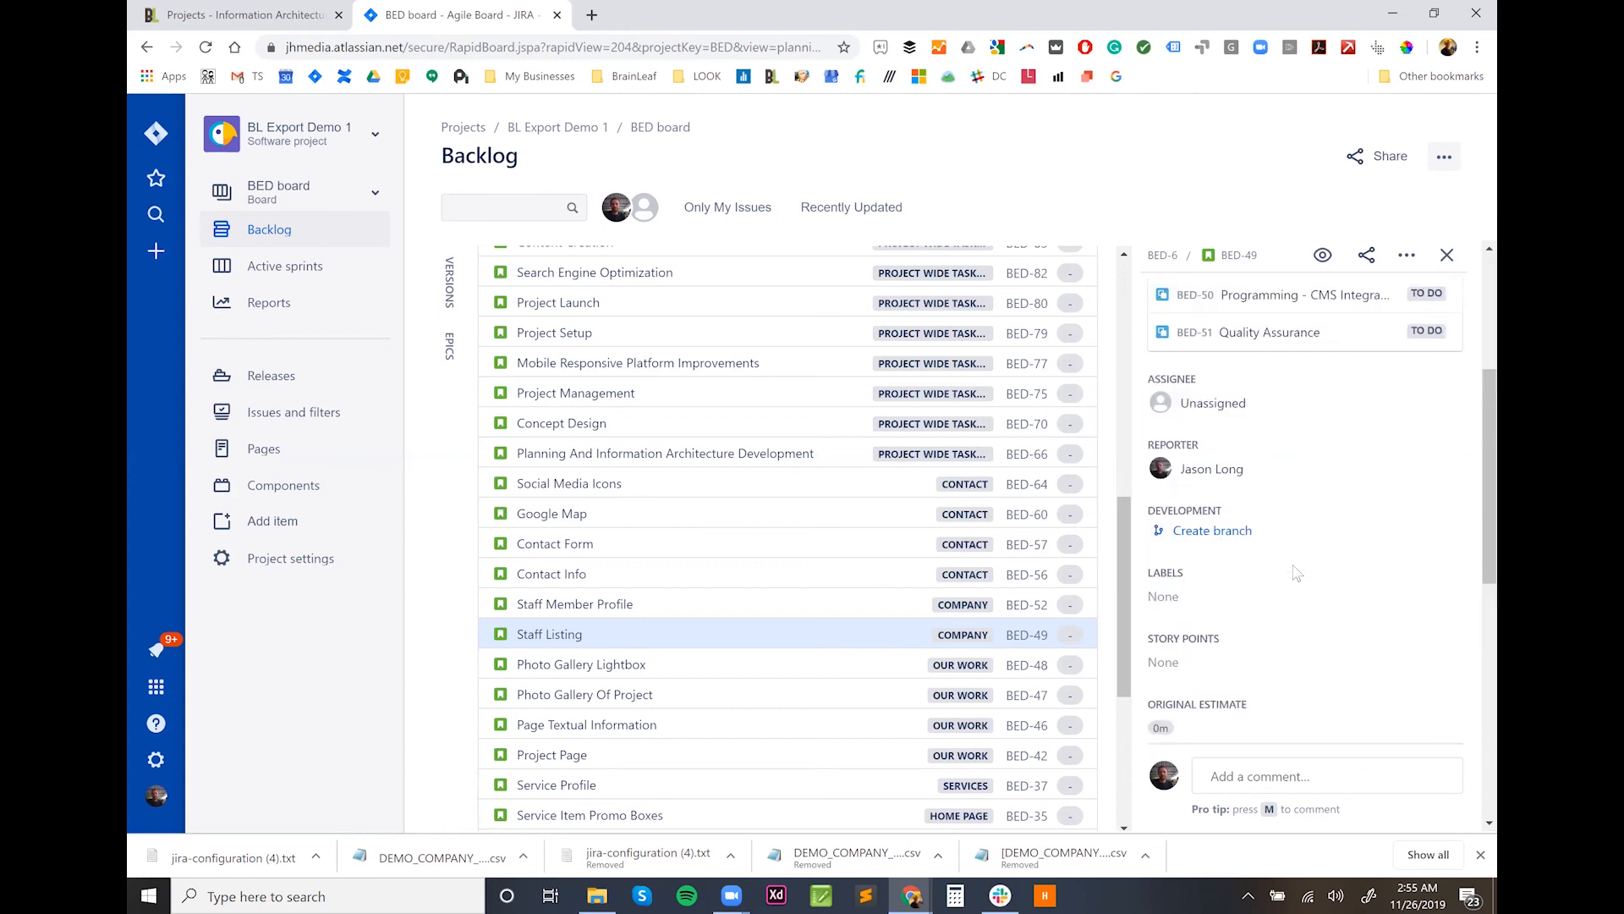
{"action": "scroll", "coordinate": [1299, 570], "scroll_direction": "up", "scroll_amount": 1}
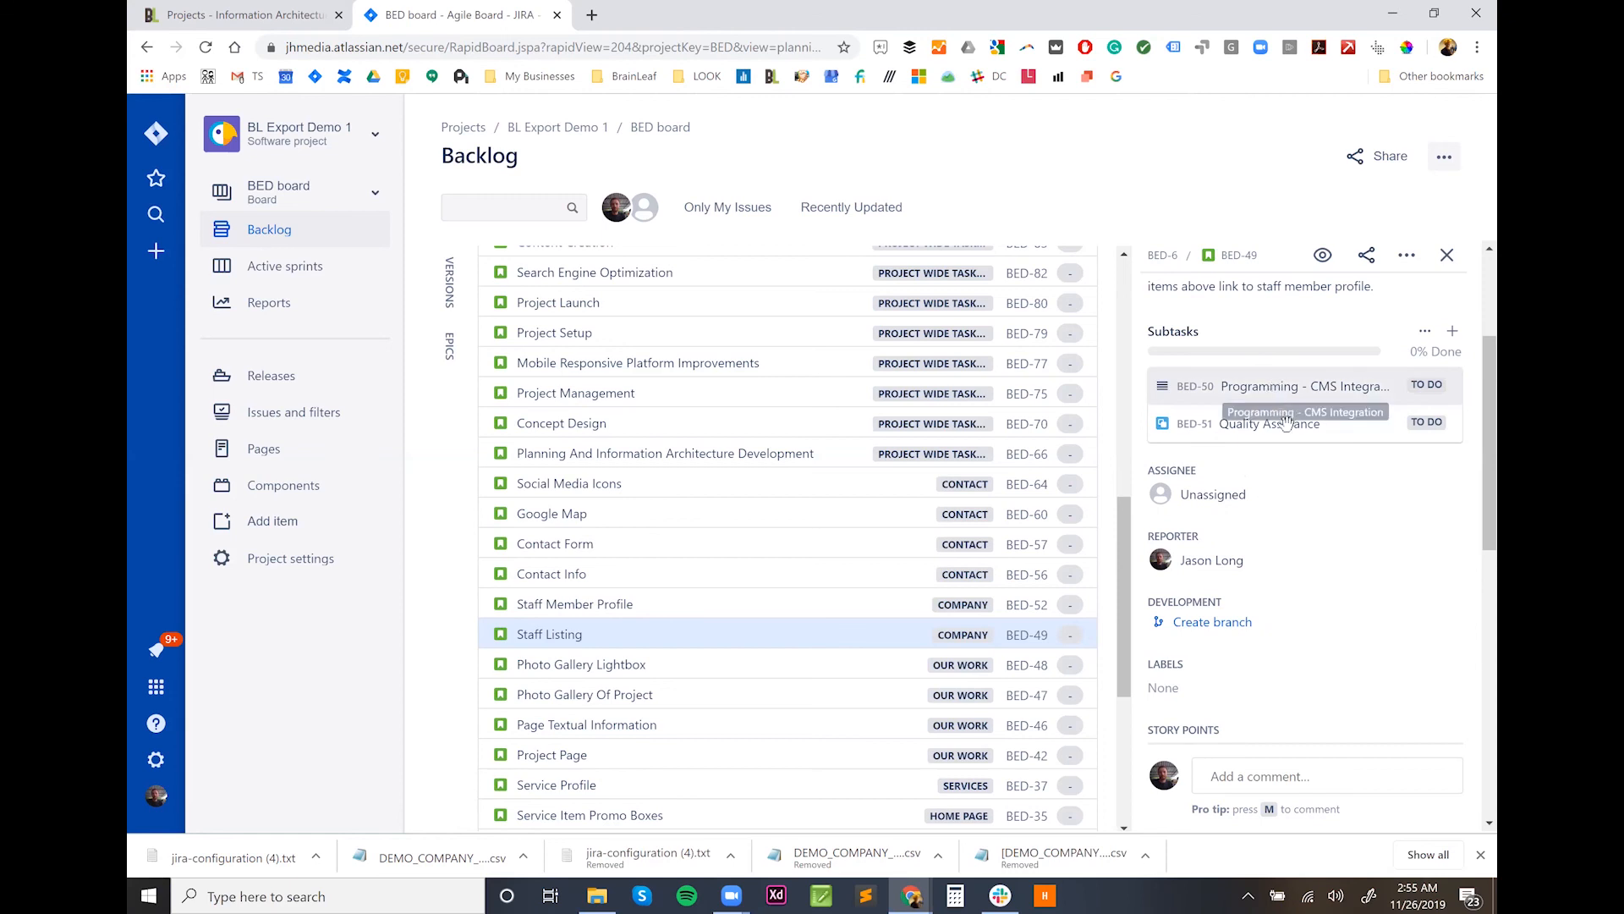
Step: Open the Programming - CMS Integration subtask of Staff Listing, check its original estimate, and close the issue details
{"action": "left_click", "coordinate": [1268, 392]}
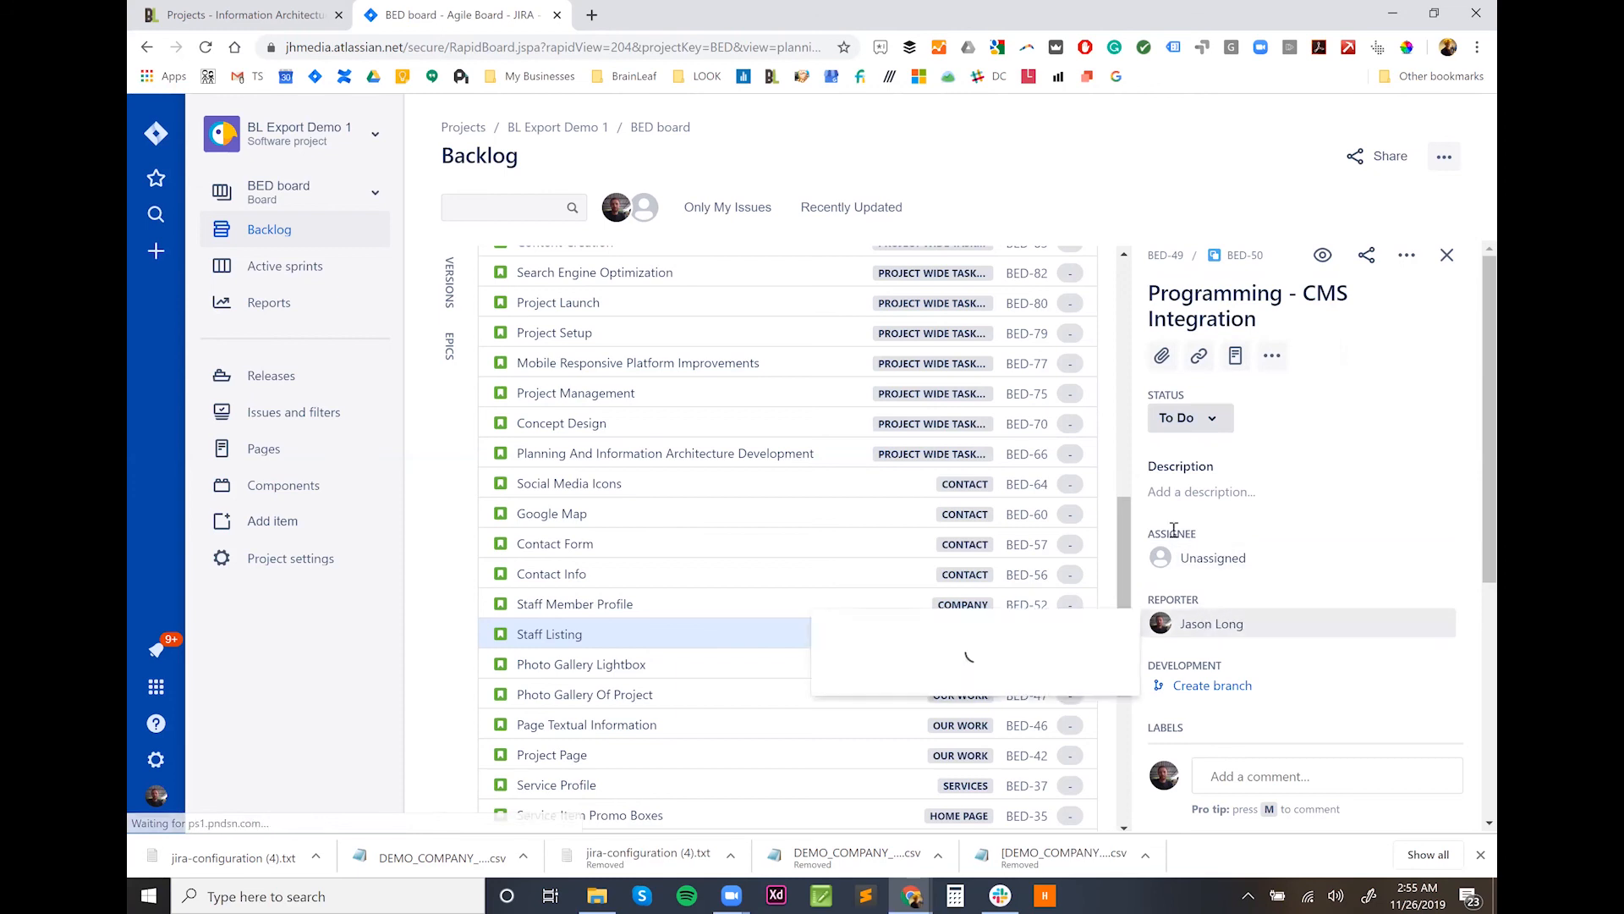
{"action": "scroll", "coordinate": [1332, 561], "scroll_direction": "down", "scroll_amount": 3}
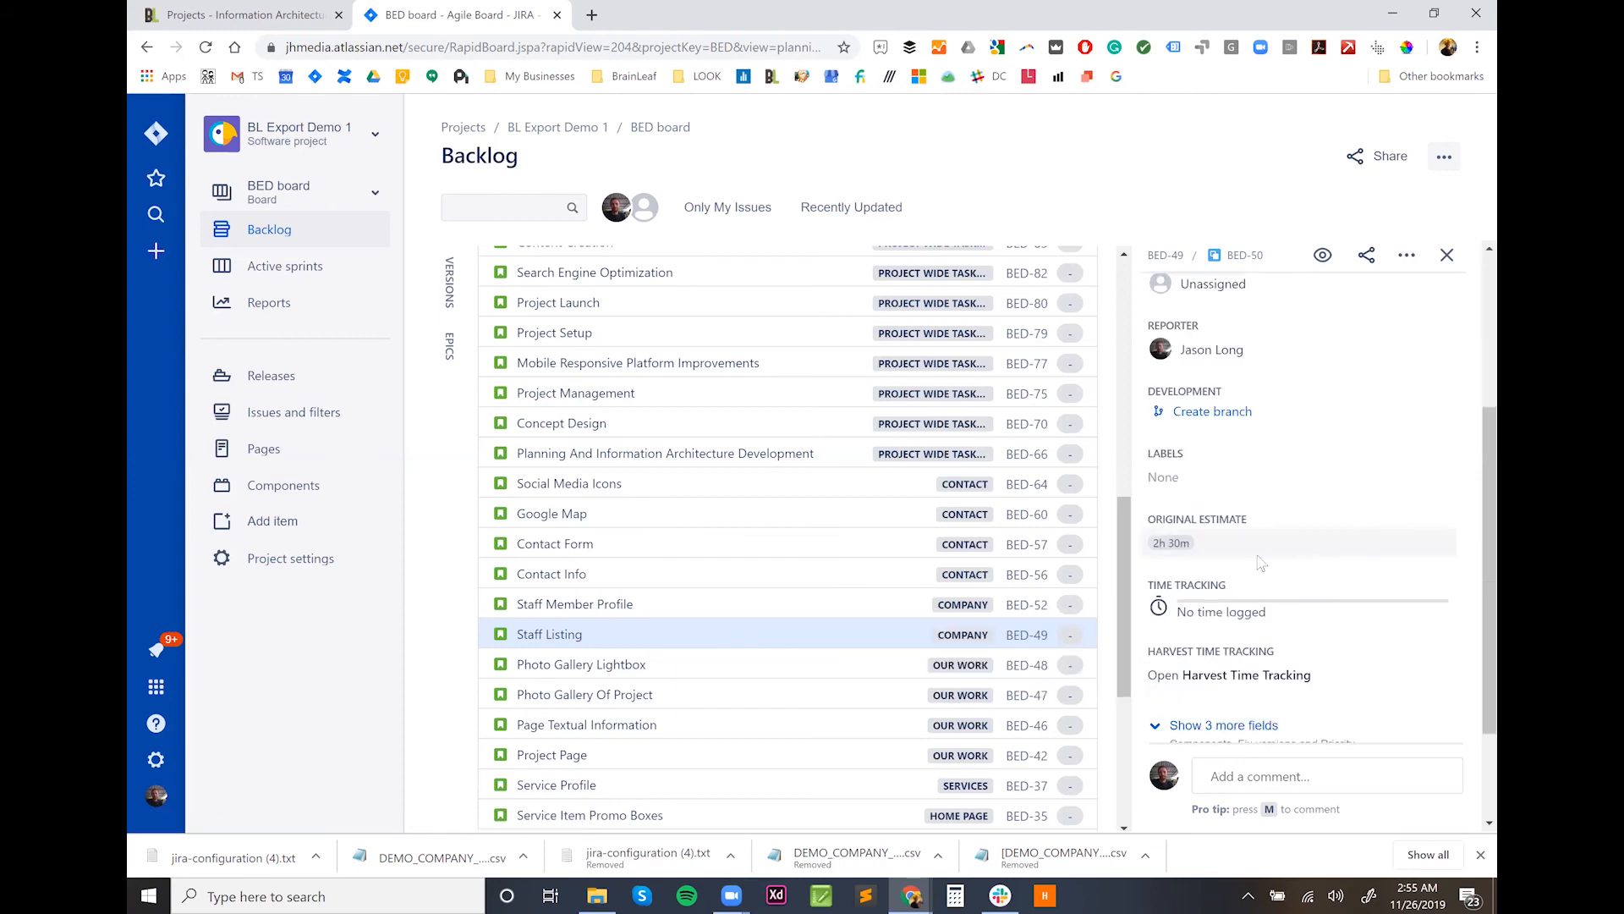
{"action": "scroll", "coordinate": [1252, 550], "scroll_direction": "down", "scroll_amount": 2}
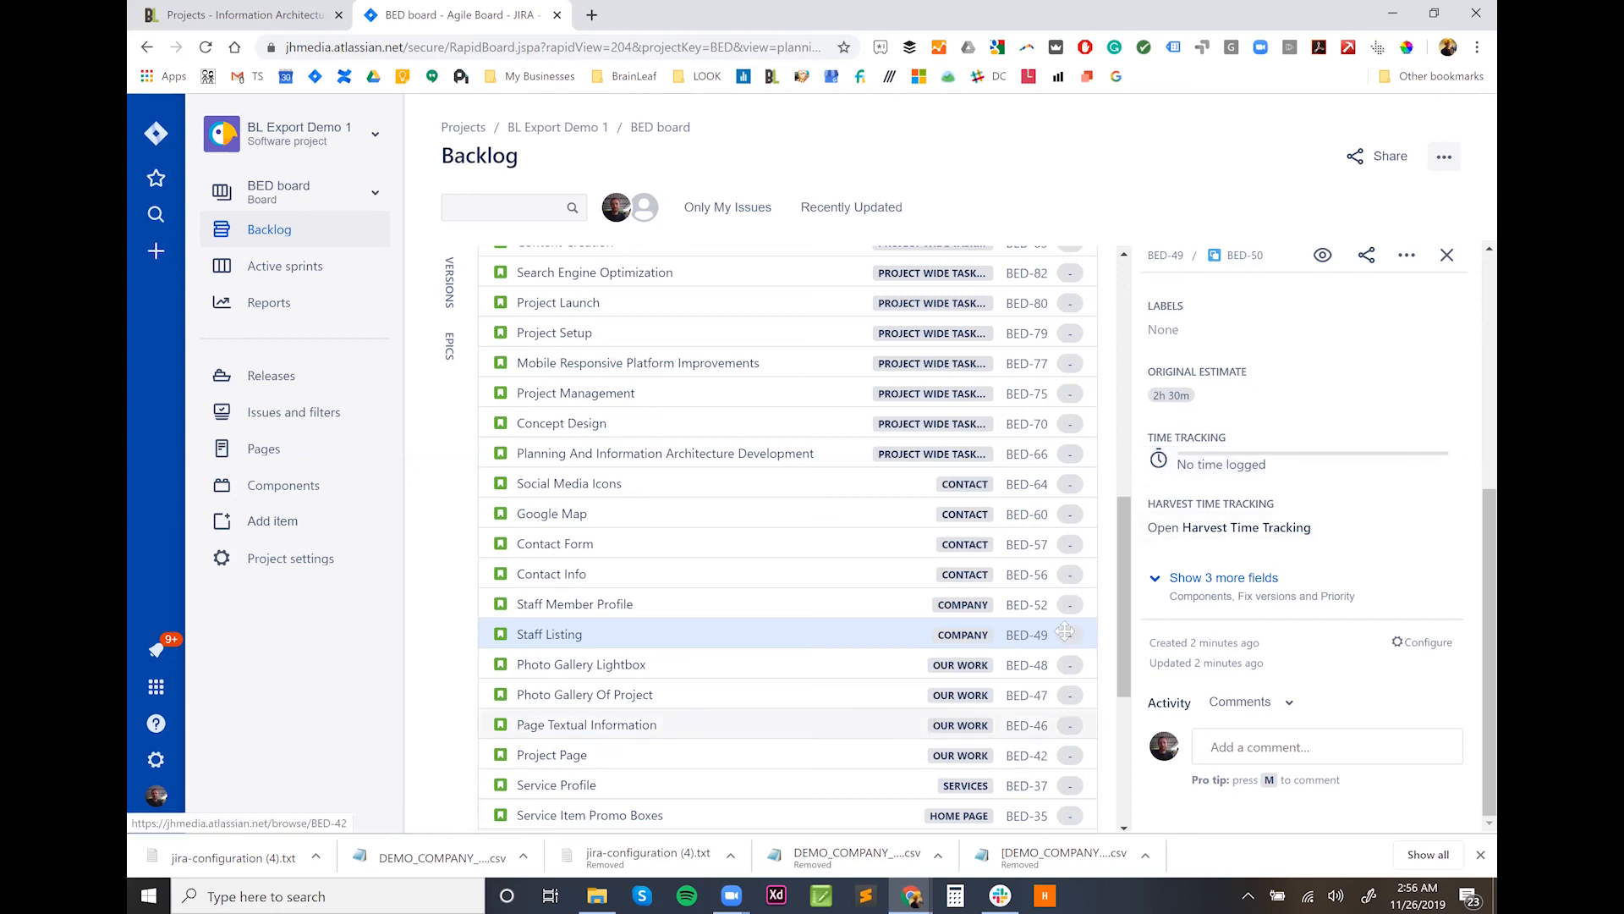
{"action": "scroll", "coordinate": [994, 533], "scroll_direction": "up", "scroll_amount": 2}
{"action": "scroll", "coordinate": [995, 533], "scroll_direction": "up", "scroll_amount": 6}
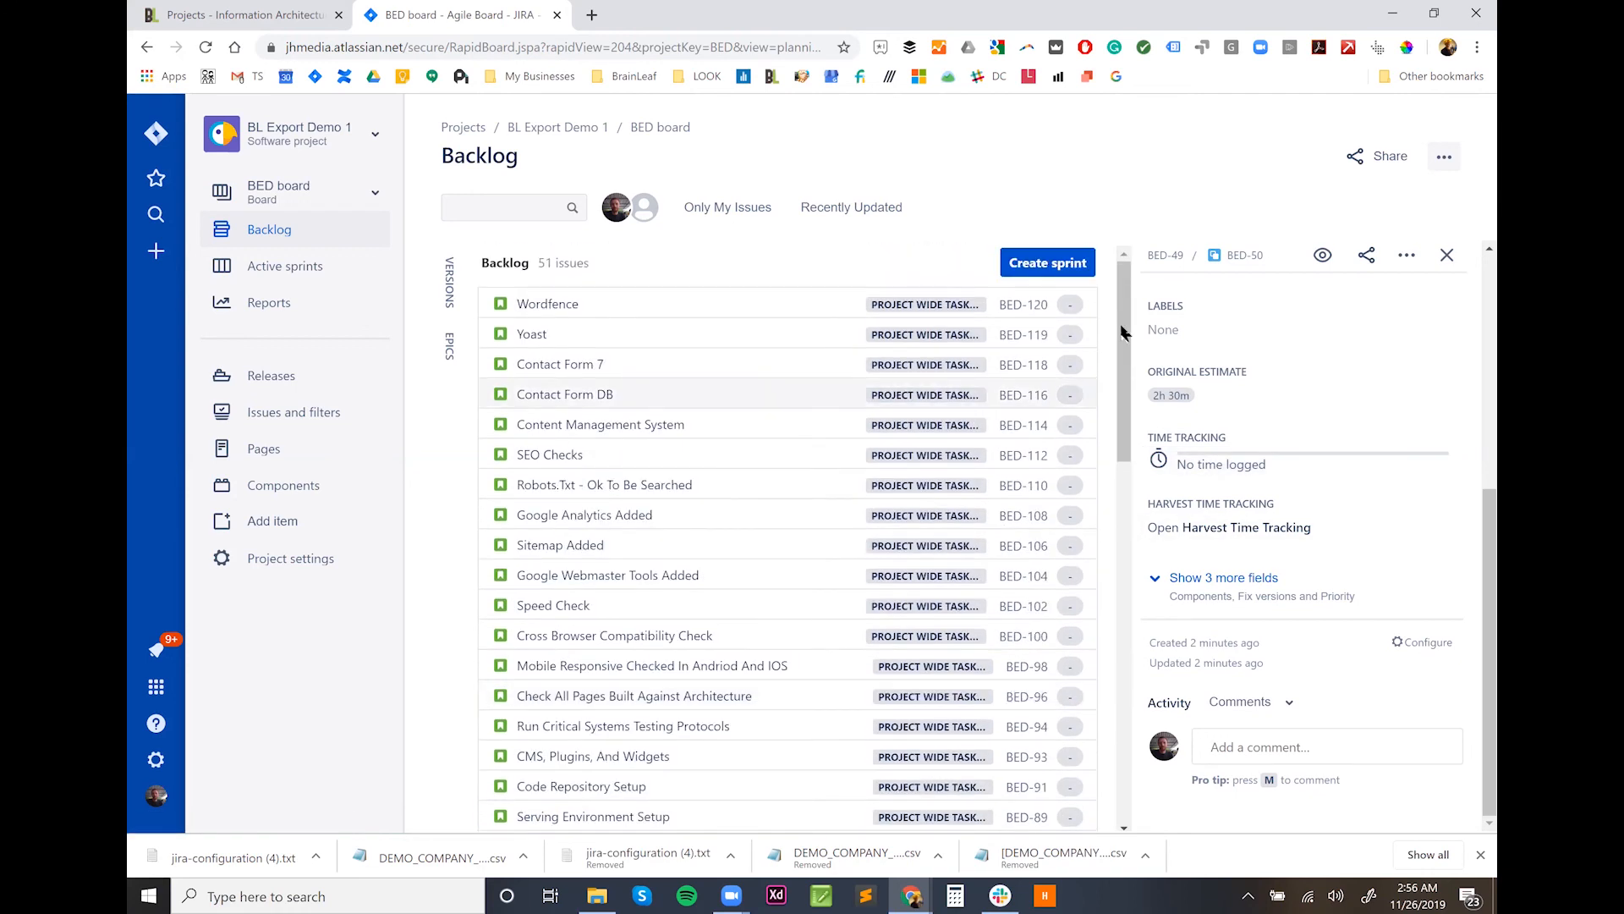
{"action": "left_click", "coordinate": [1447, 255]}
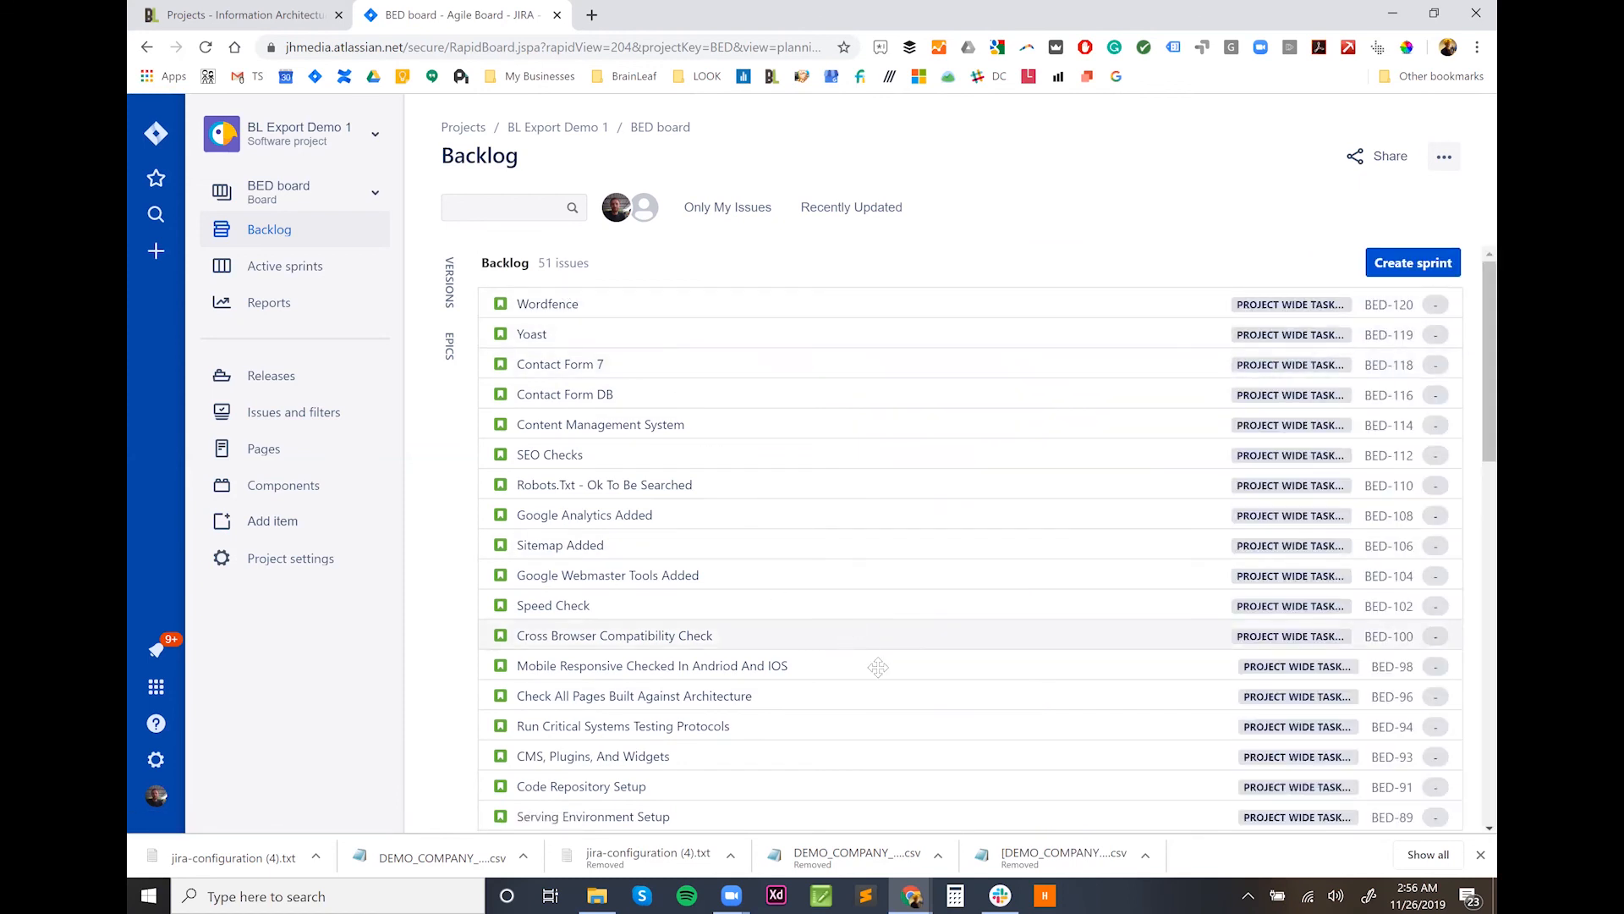
Step: Review the full backlog list once more, from the first issue to the last
{"action": "scroll", "coordinate": [892, 679], "scroll_direction": "down", "scroll_amount": 5}
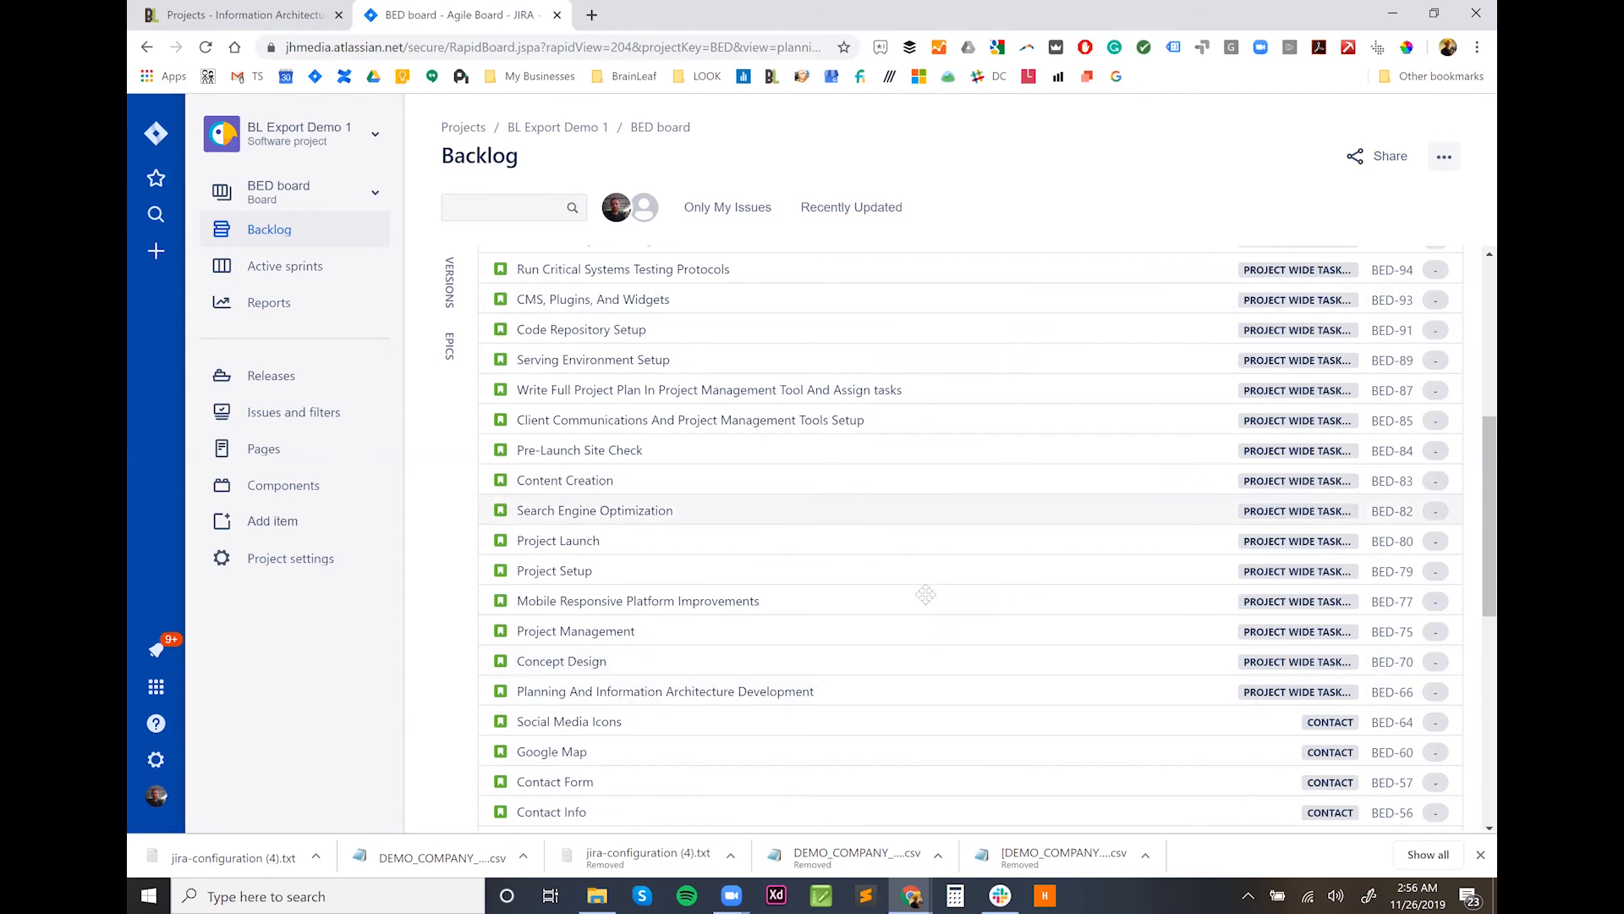
{"action": "scroll", "coordinate": [995, 650], "scroll_direction": "down", "scroll_amount": 7}
{"action": "scroll", "coordinate": [1033, 770], "scroll_direction": "up", "scroll_amount": 3}
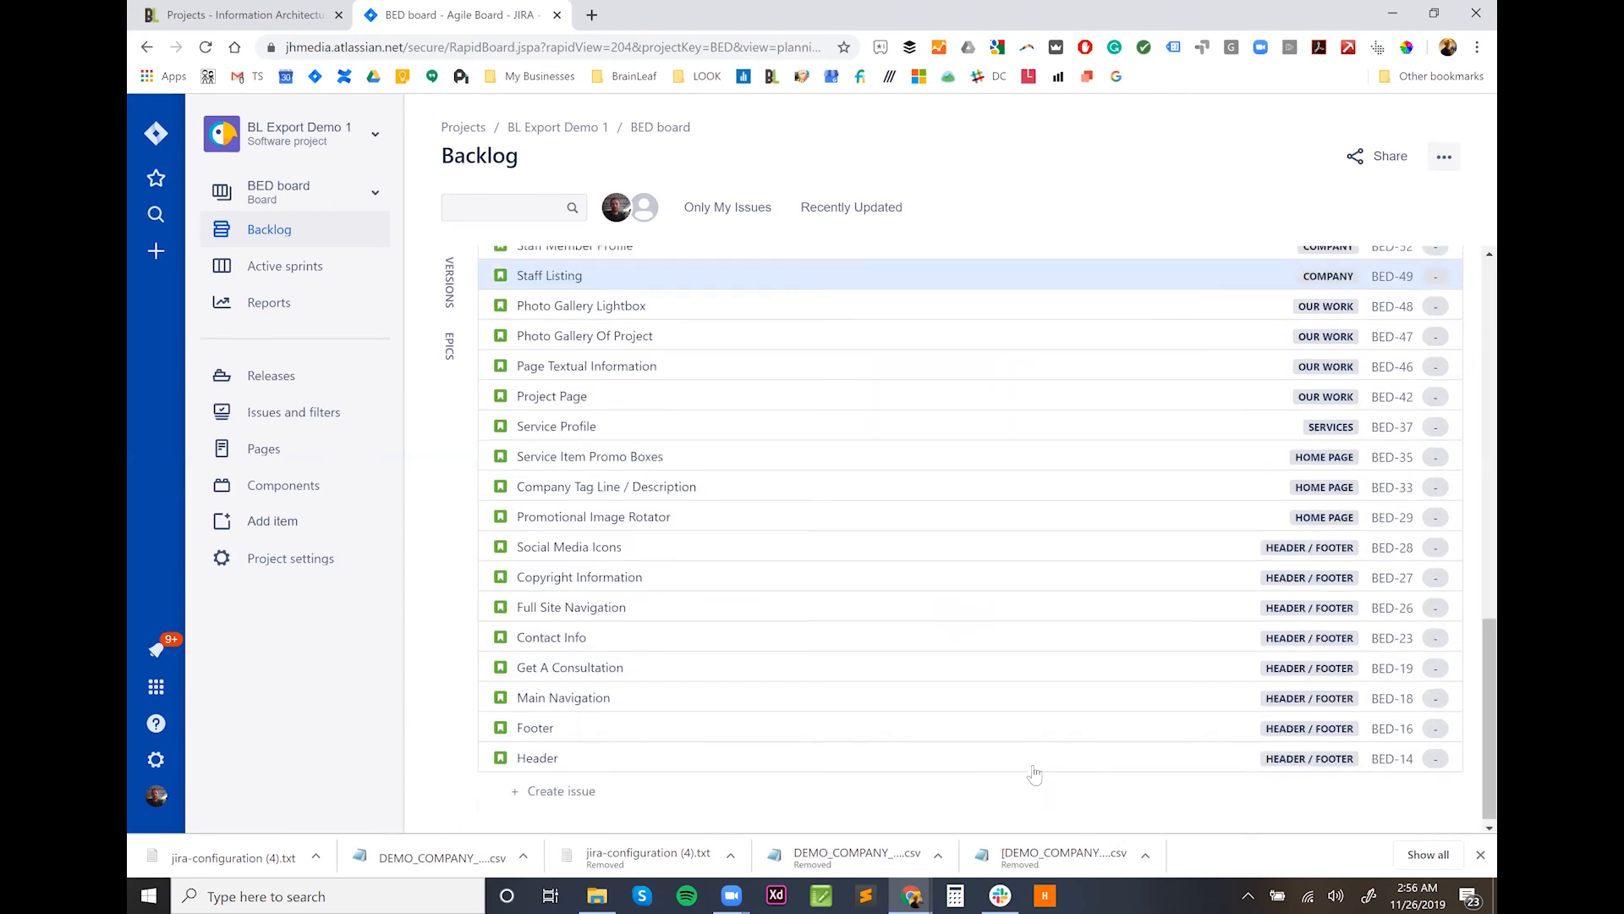
{"action": "scroll", "coordinate": [1033, 765], "scroll_direction": "up", "scroll_amount": 8}
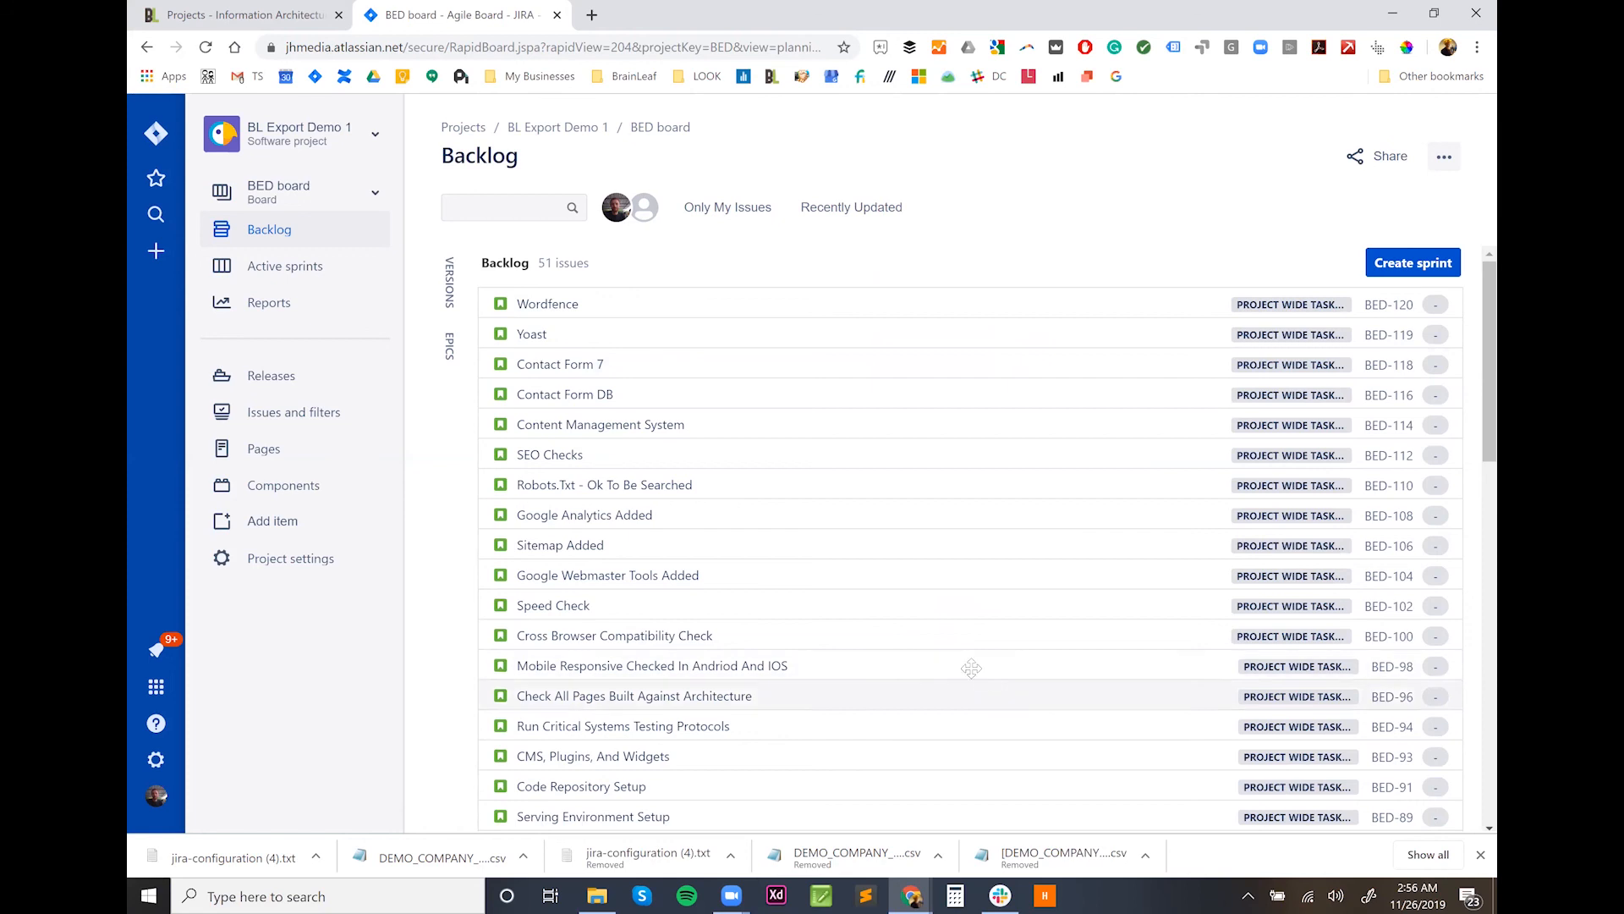